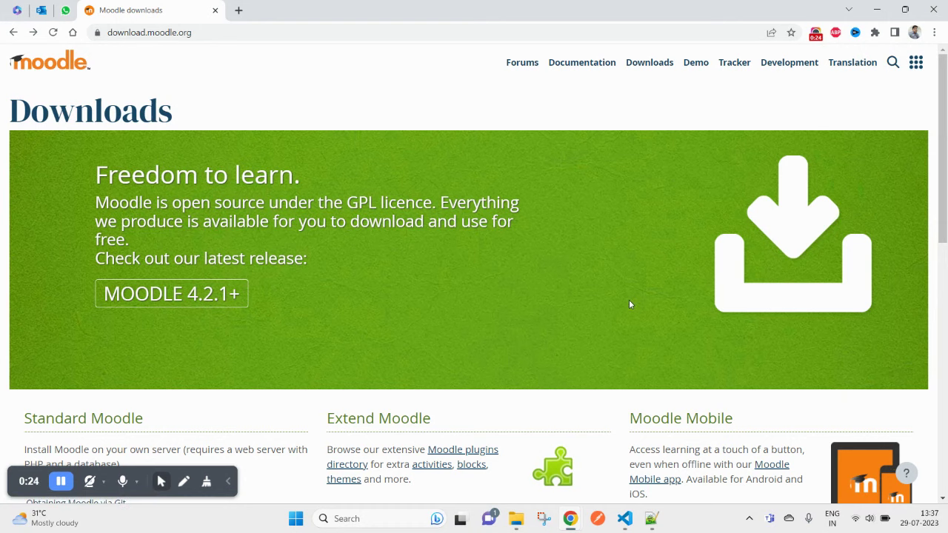
Step: Open the MOODLE 4.2.1+ release page and download its zip package, moodle-latest-402.zip (81.7 MB)
click(208, 300)
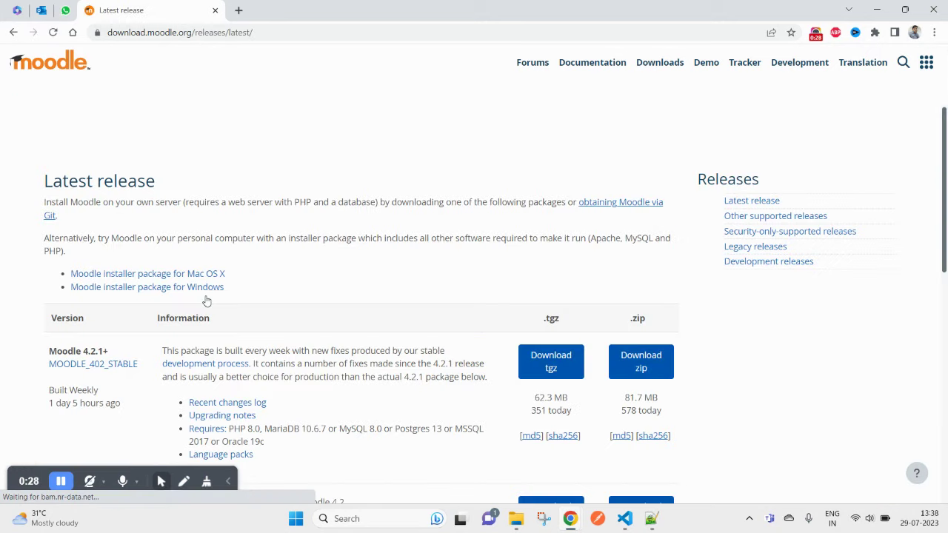
scroll(730, 286, down, 2)
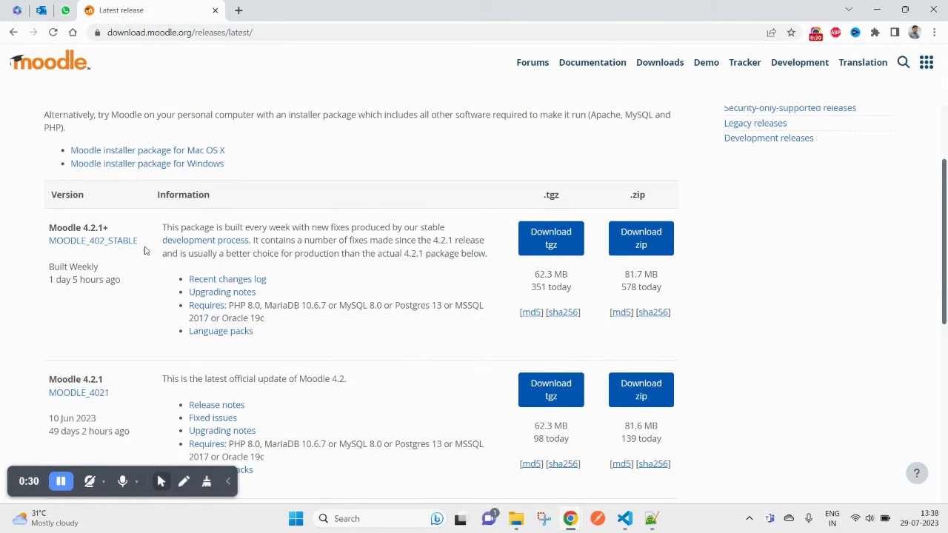
drag(142, 251, 109, 241)
click(641, 242)
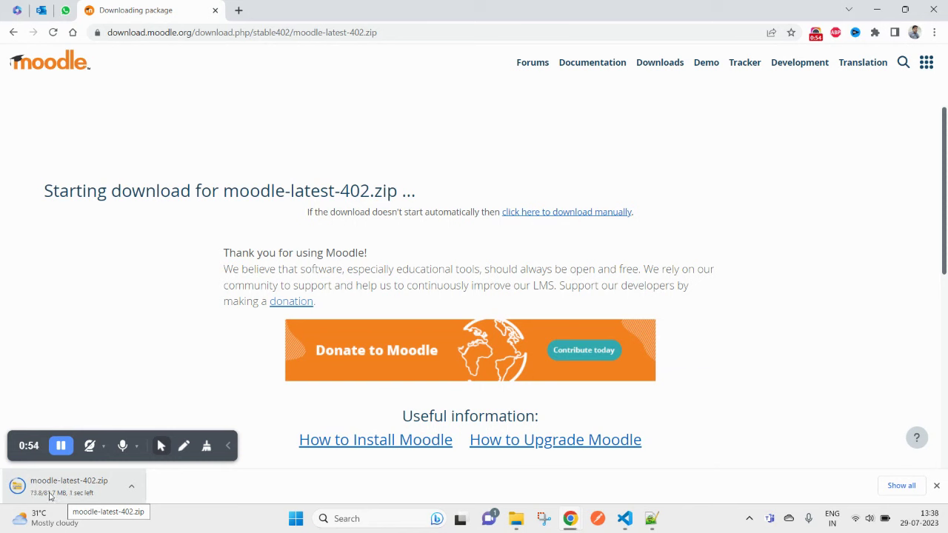
click(132, 487)
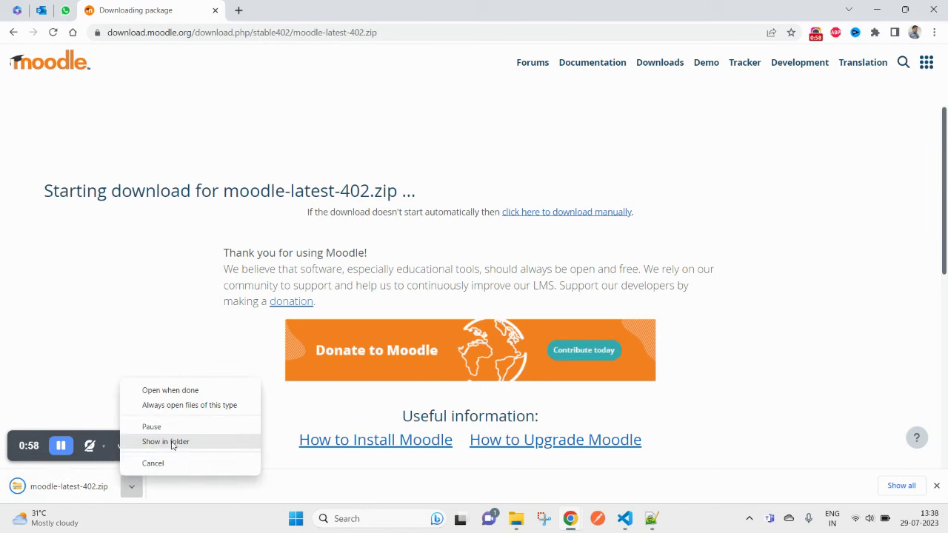
click(171, 442)
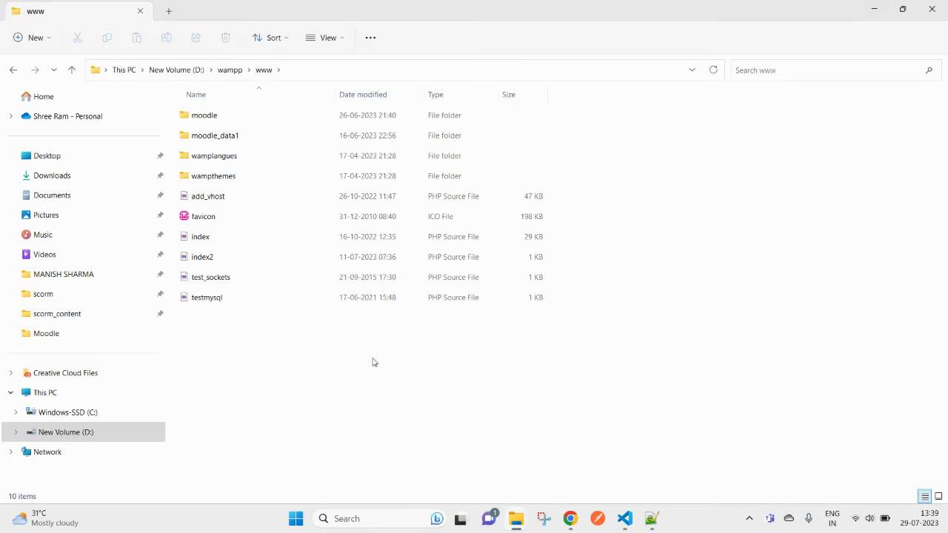
right_click(380, 386)
click(431, 414)
mouse_move(574, 519)
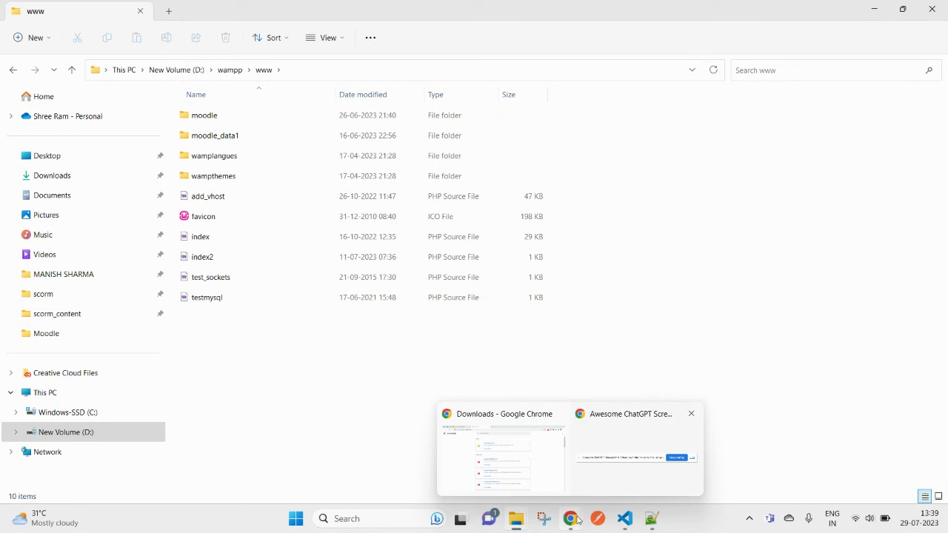
click(508, 457)
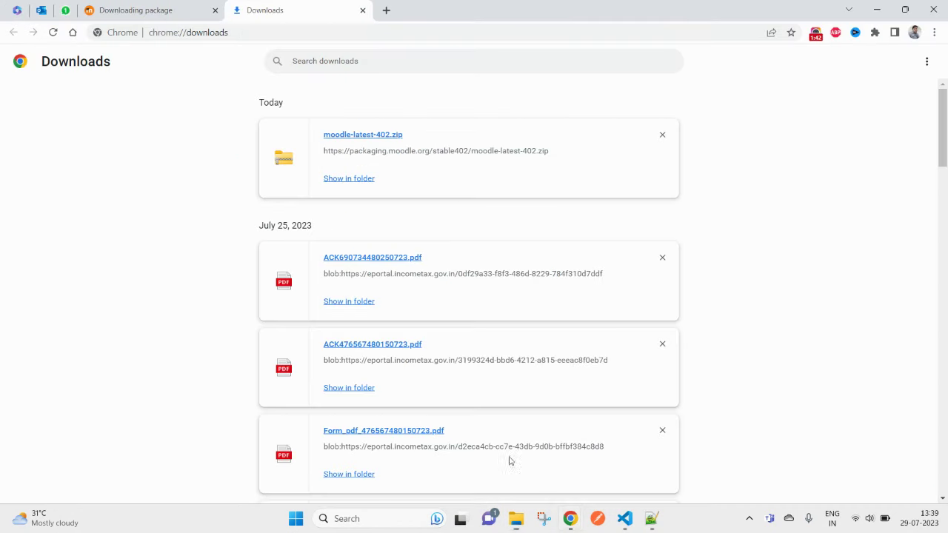
click(364, 180)
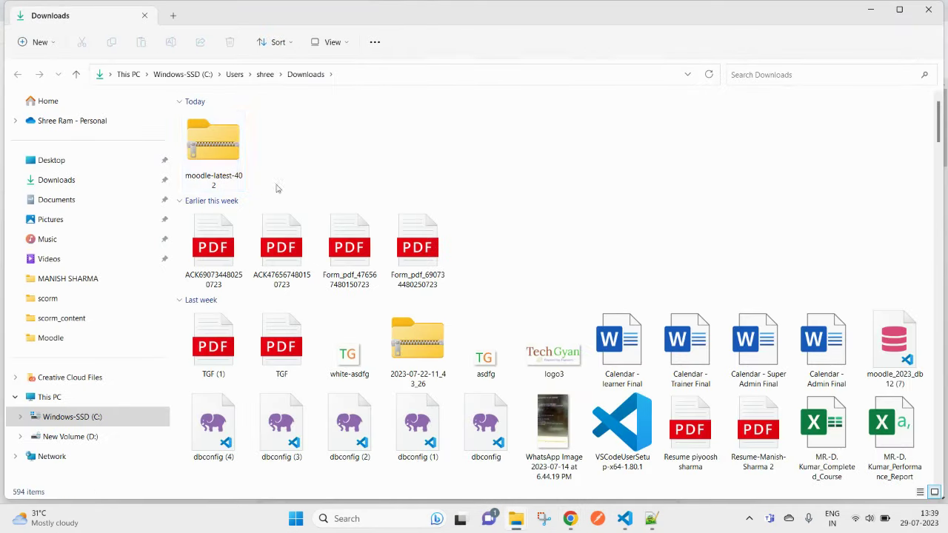
mouse_move(519, 524)
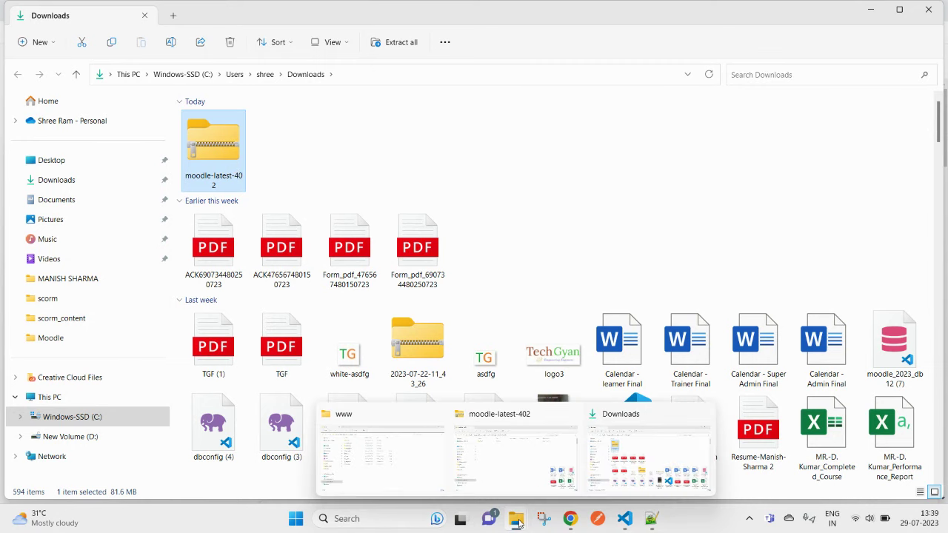
click(393, 460)
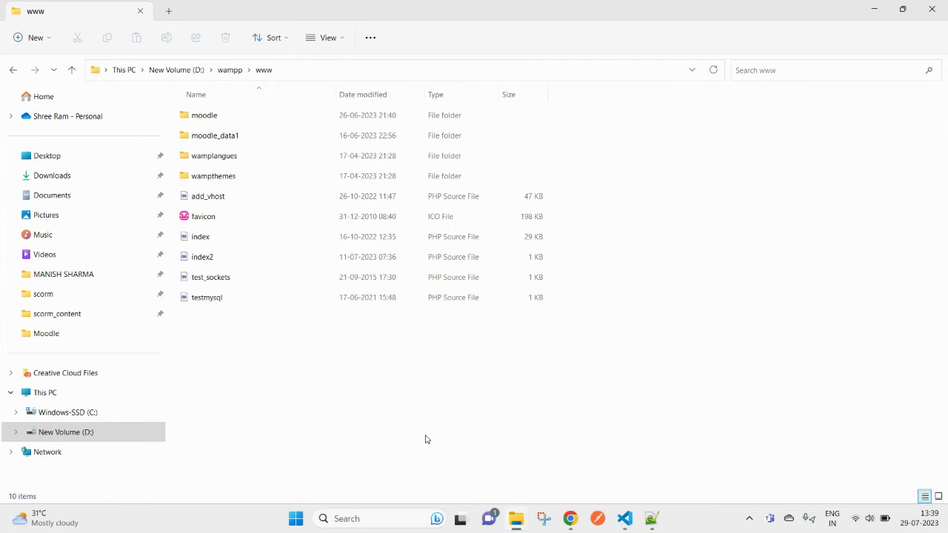
key(ctrl+v)
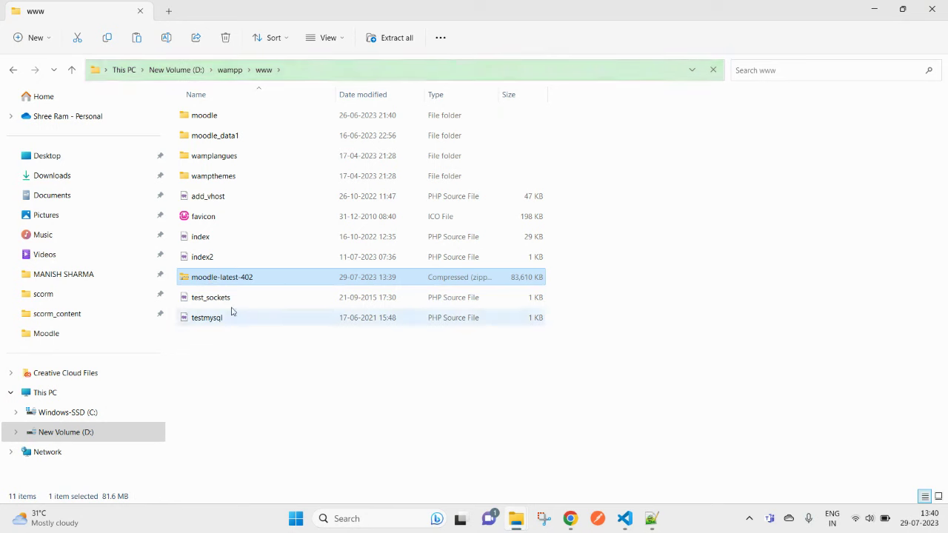
Step: Extract the moodle-latest-402 zip into the www folder
right_click(233, 279)
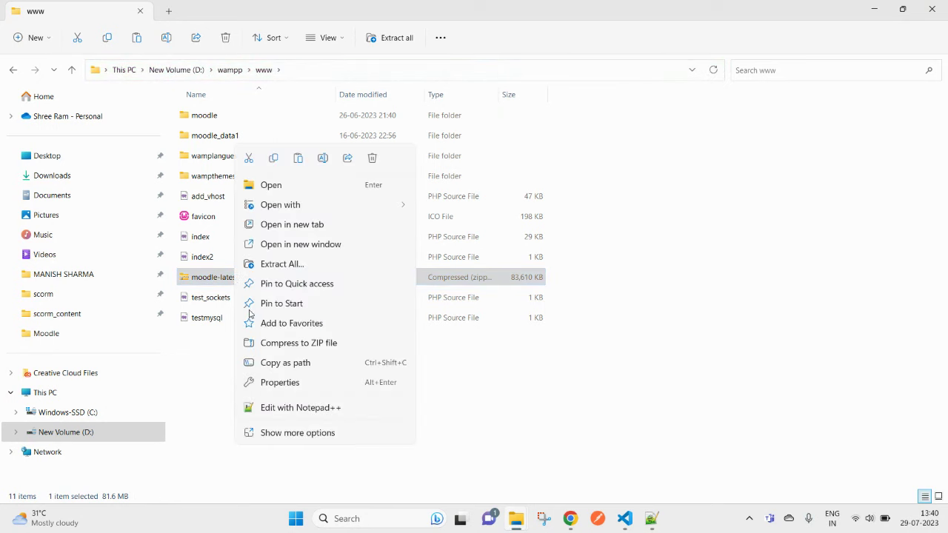
click(292, 439)
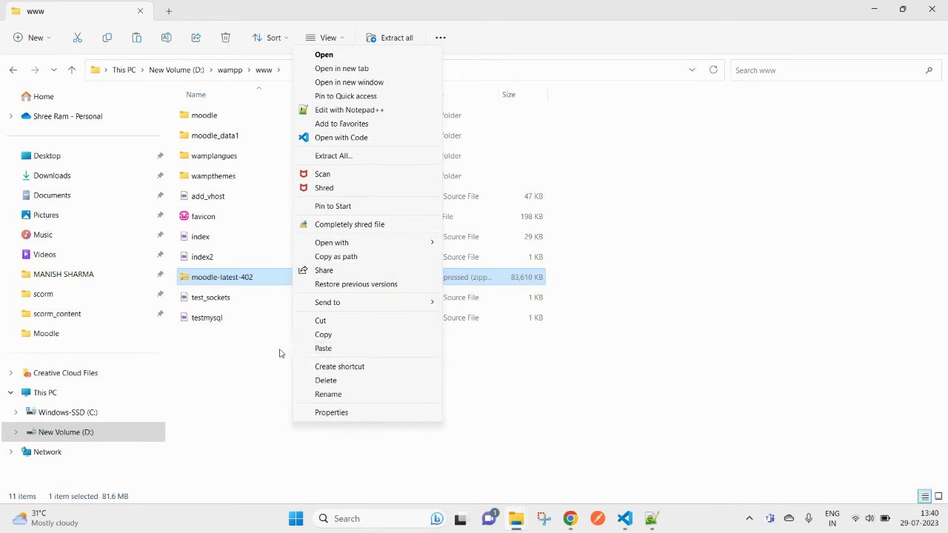
click(251, 338)
right_click(245, 277)
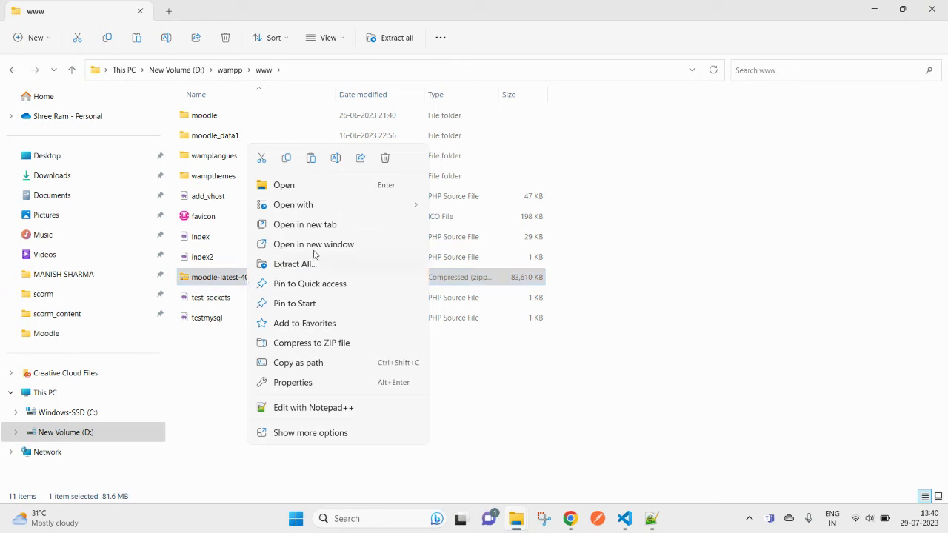
click(293, 263)
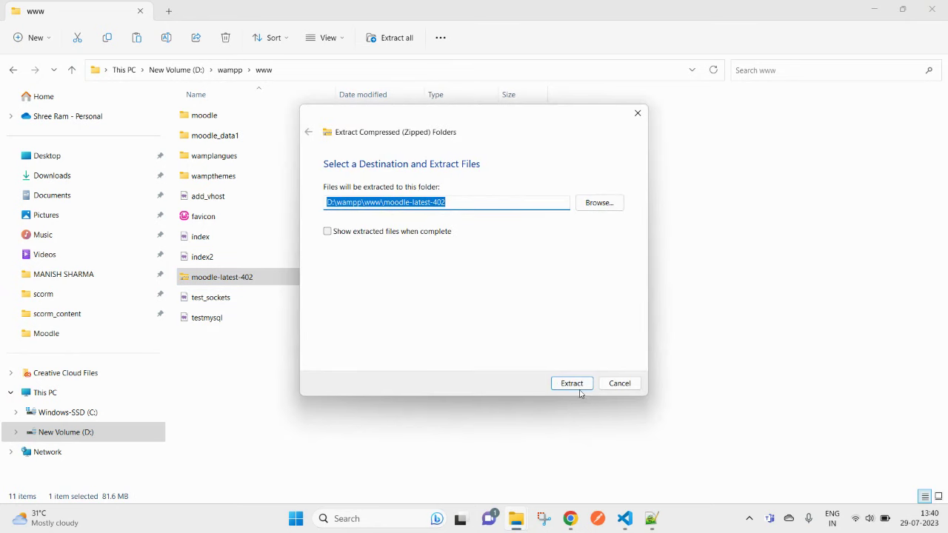
click(582, 390)
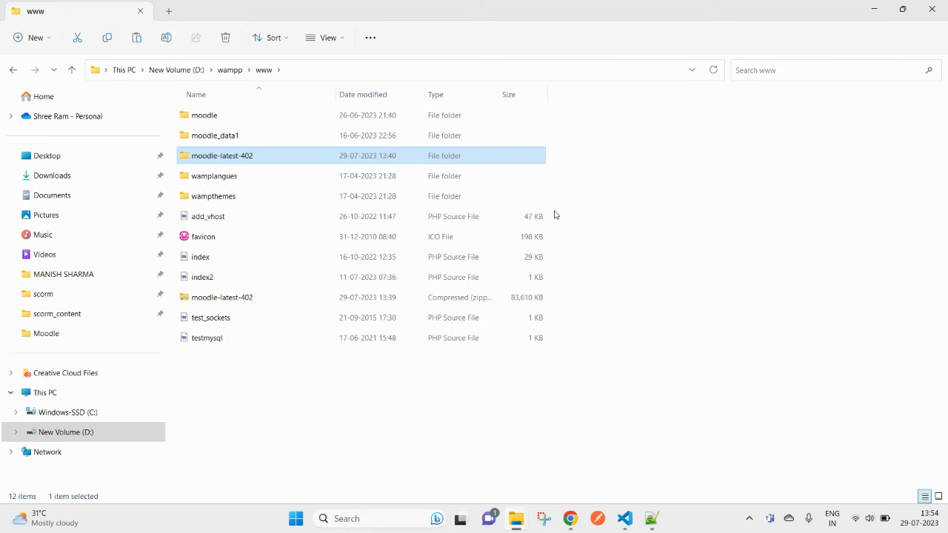
Step: Rename the extracted moodle-latest-402 folder to m42
key(F2)
key(End)
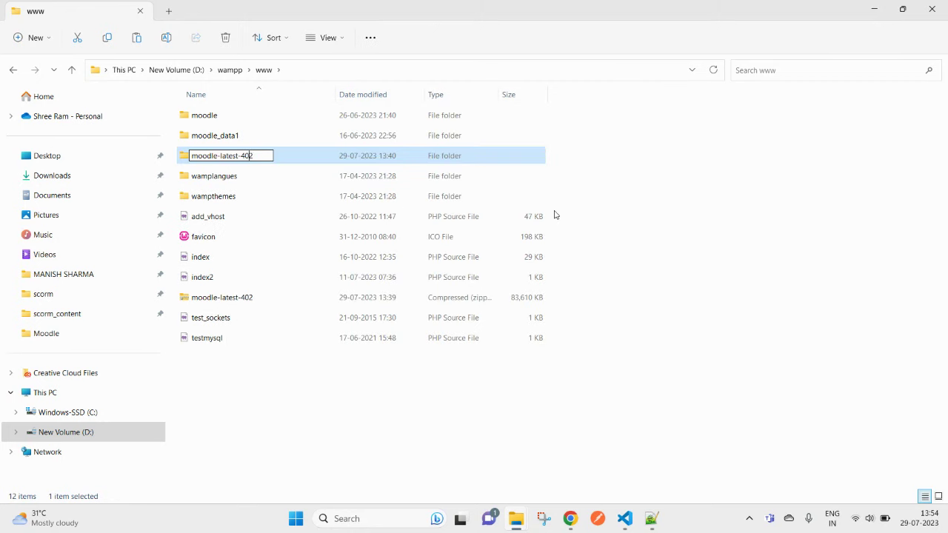
key(shift+Left)
key(shift+Left)
key(shift+Left)
key(shift+Left)
key(shift+Left)
key(shift+Left)
key(shift+Left)
key(shift+Left)
key(shift+Left)
key(shift+Left)
key(BackSpace)
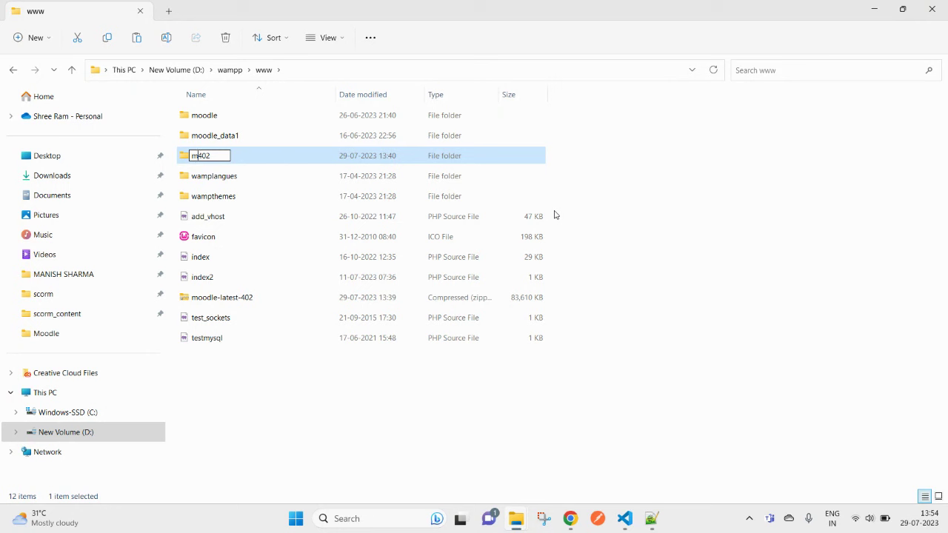
key(Right)
key(Delete)
key(Return)
key(Return)
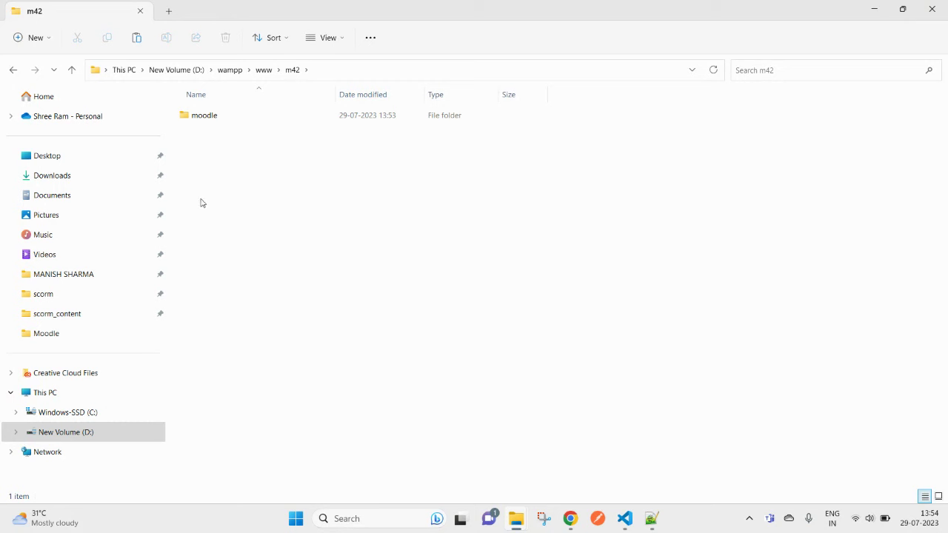
Step: Open m42\moodle and select its path in the folder address bar
double_click(221, 122)
click(387, 72)
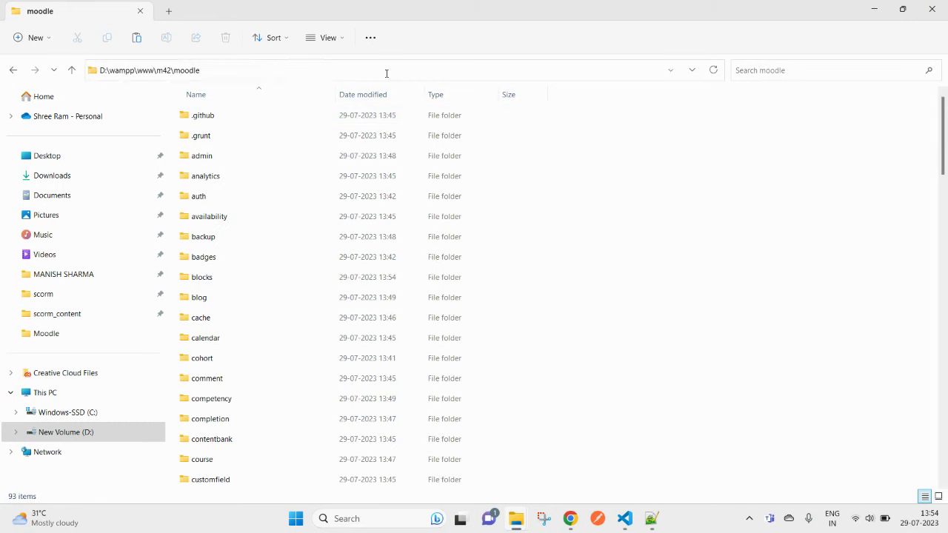
drag(232, 74, 157, 72)
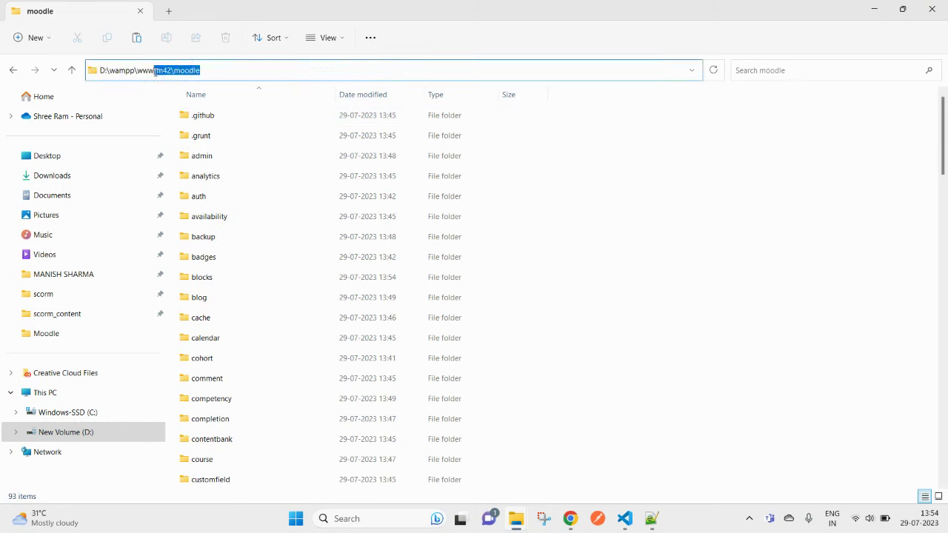
click(570, 518)
Step: Load localhost/m42/moodle in a new browser tab
click(509, 417)
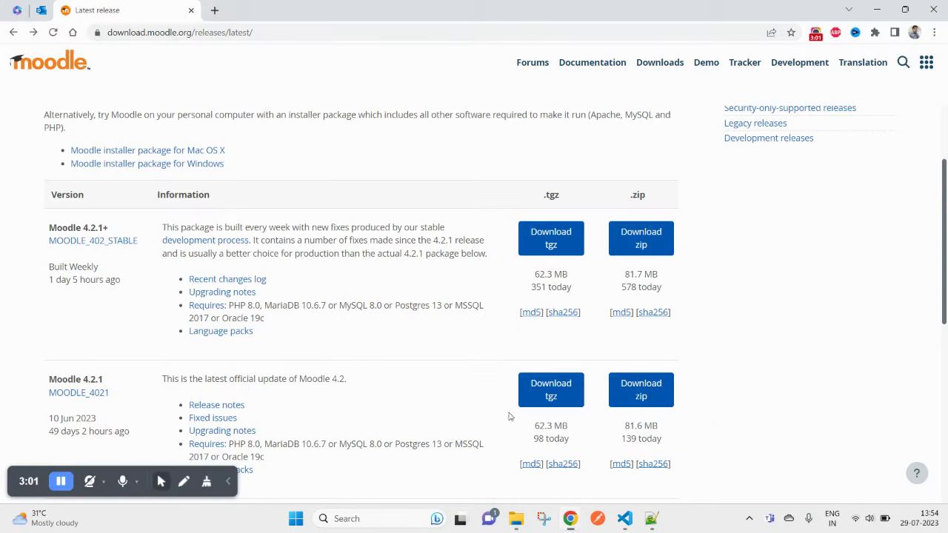
click(216, 11)
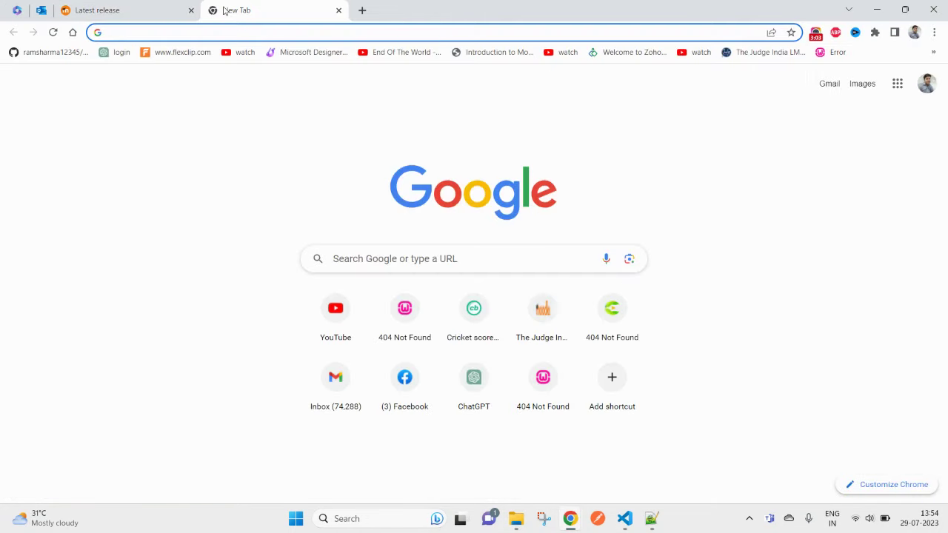
text(localhost/moodle/)
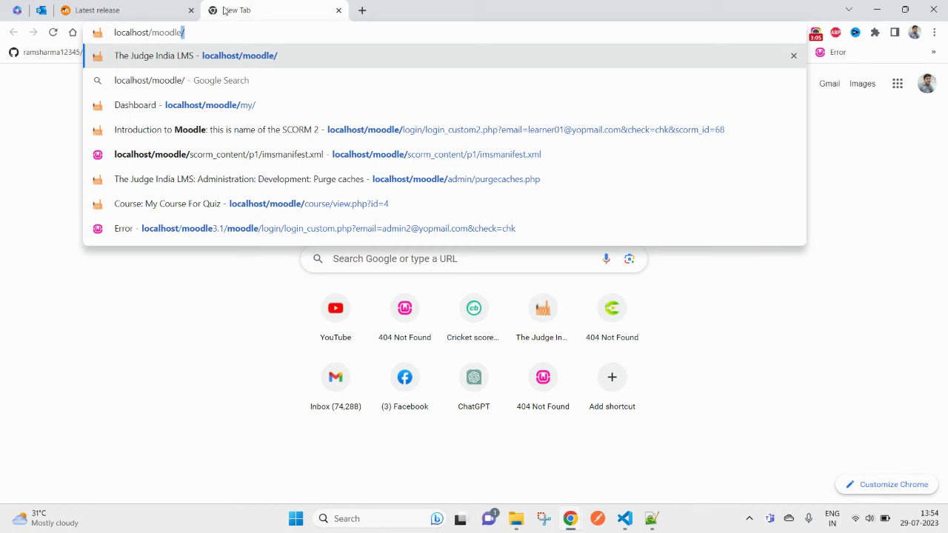
key(shift+Left)
key(shift+Left)
key(shift+Left)
key(shift+Left)
key(shift+Left)
key(shift+Left)
text(/m42/moodle)
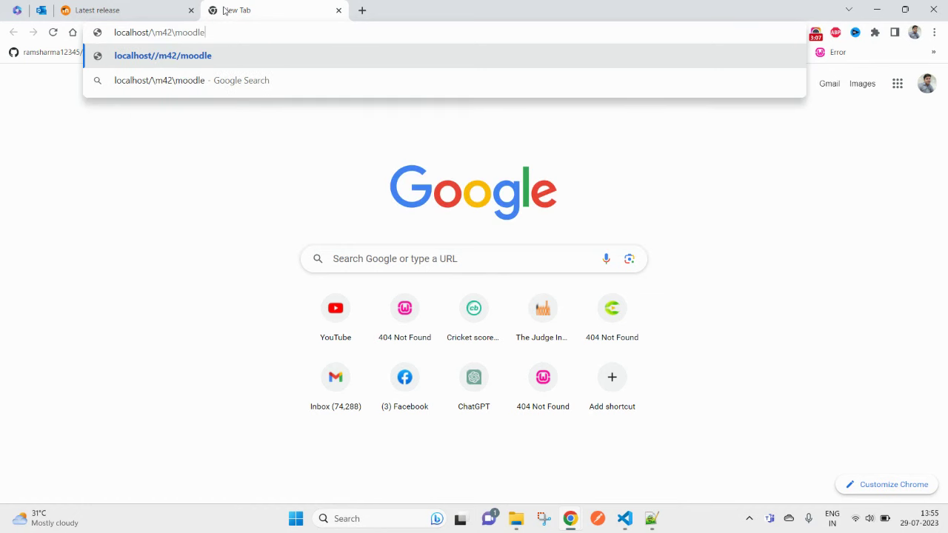
key(Return)
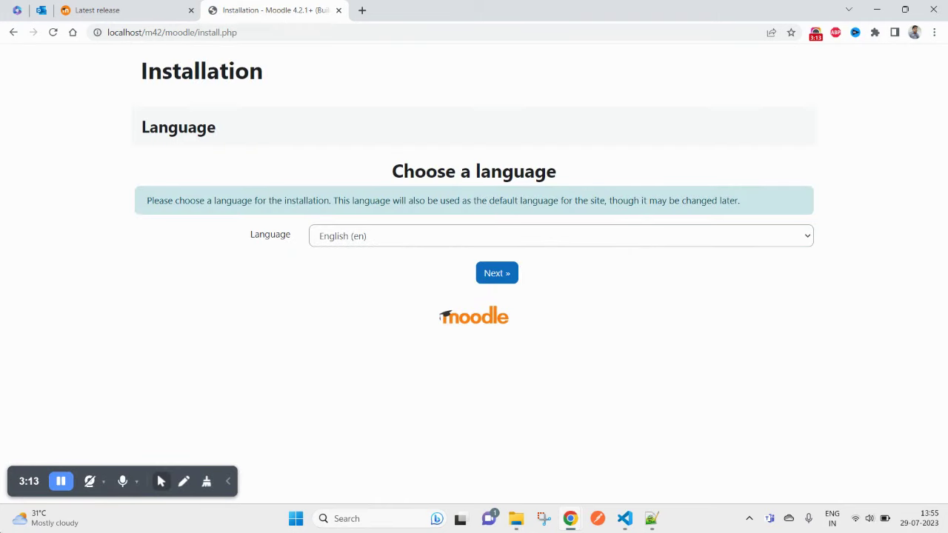
Step: Keep English (en) as the installation language and continue to Confirm paths
click(395, 241)
click(391, 198)
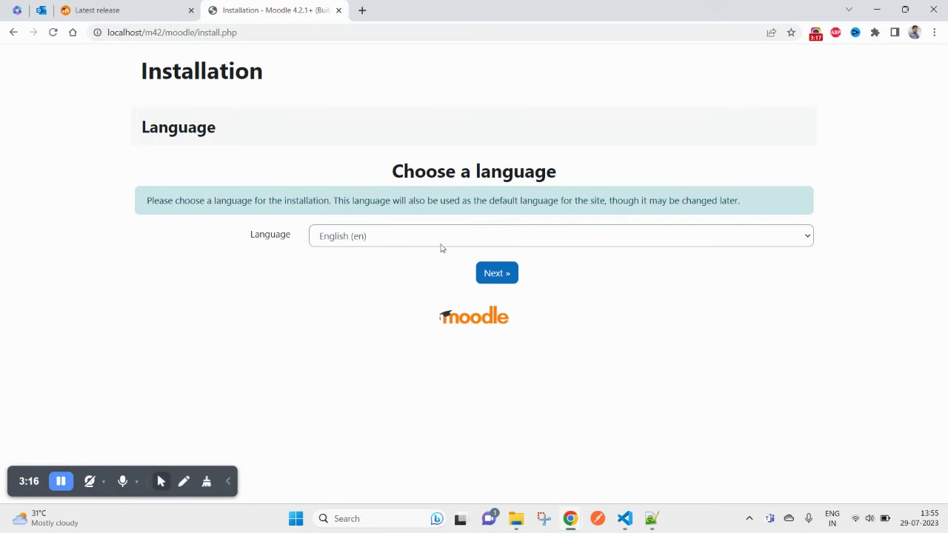
click(508, 275)
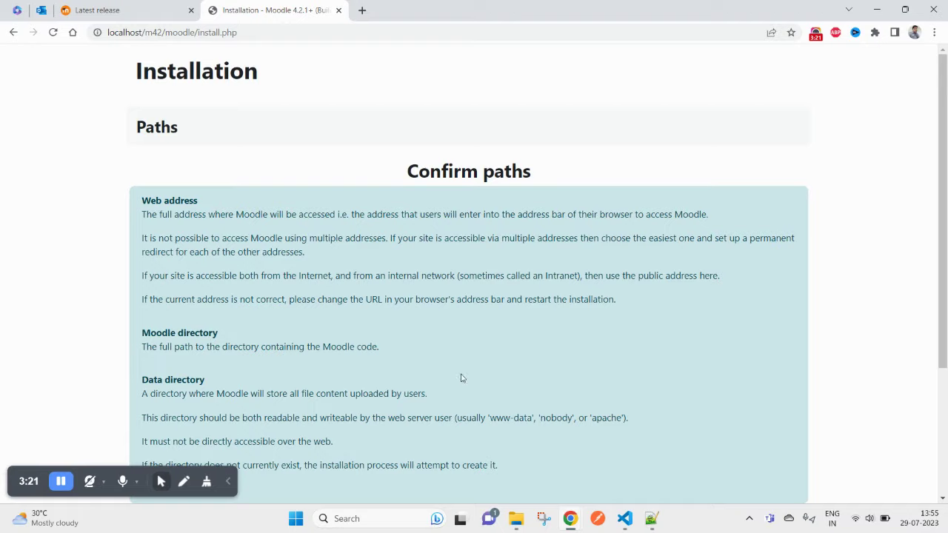
scroll(461, 377, down, 3)
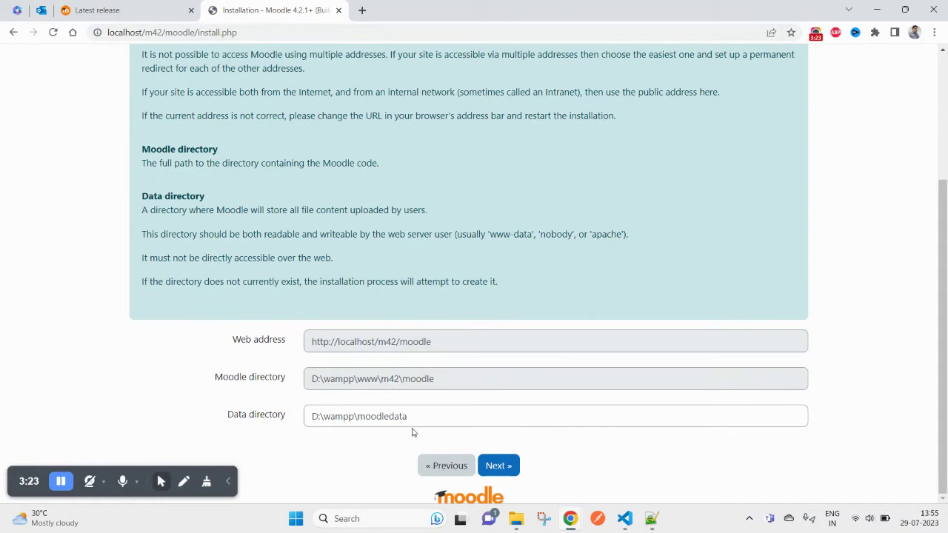
Step: Duplicate the config-dist file in the m42 moodle folder
mouse_move(515, 525)
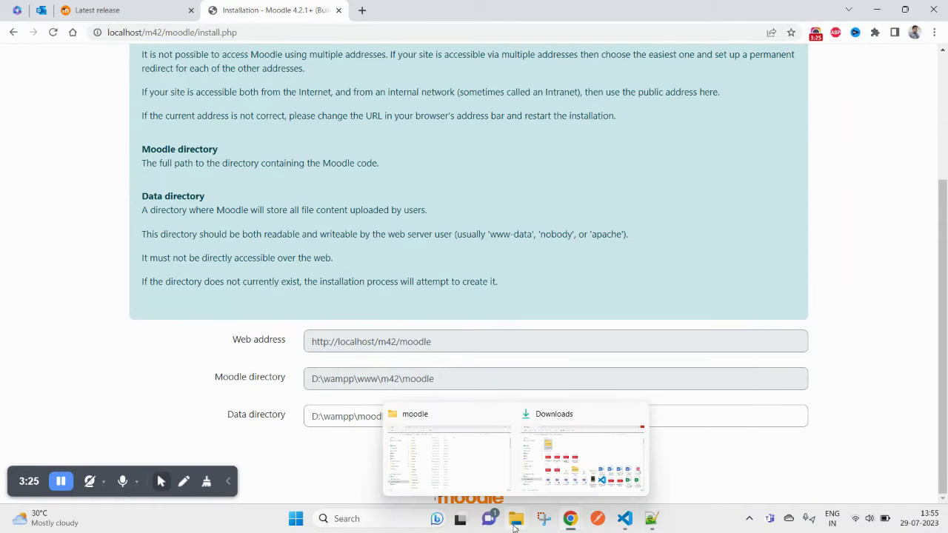
click(482, 450)
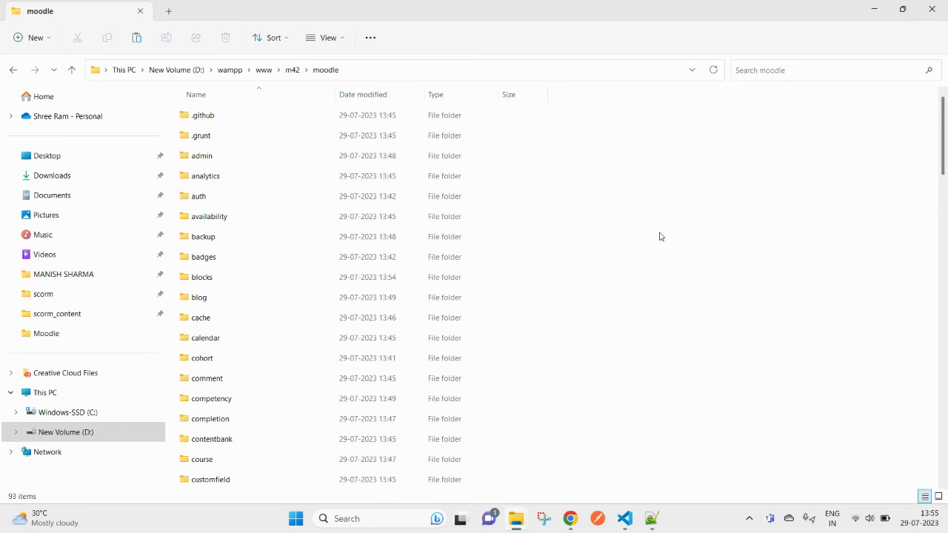
key(c)
key(c)
key(c)
key(c)
key(c)
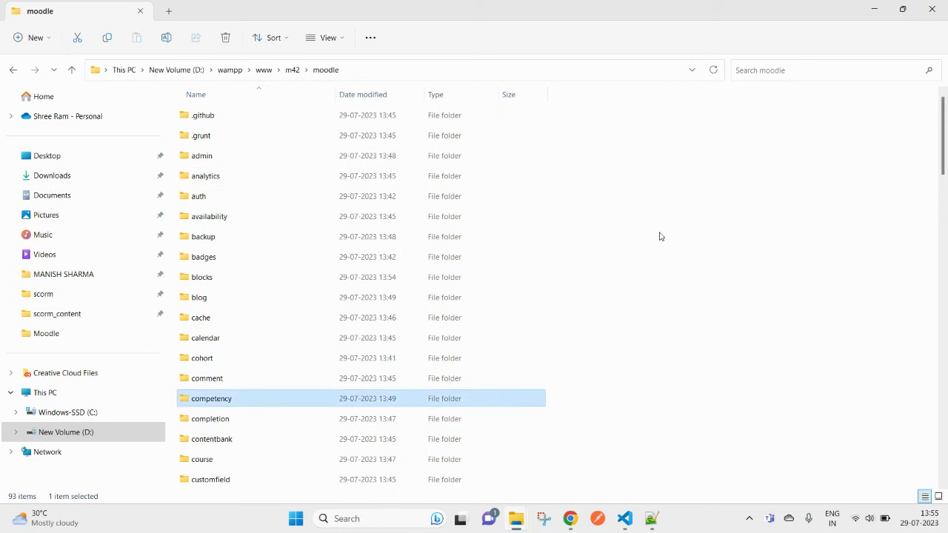
key(c)
key(c)
key(c)
key(c)
key(c)
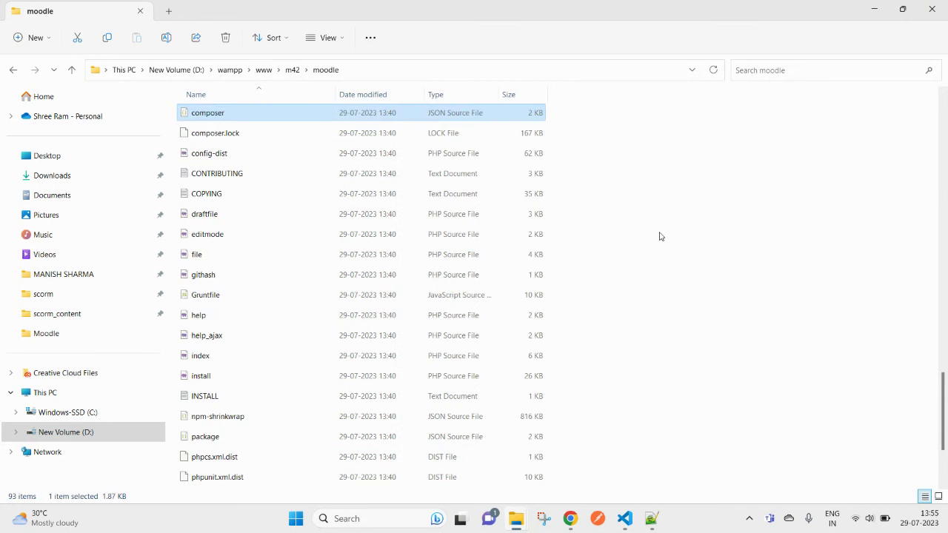
key(c)
key(c)
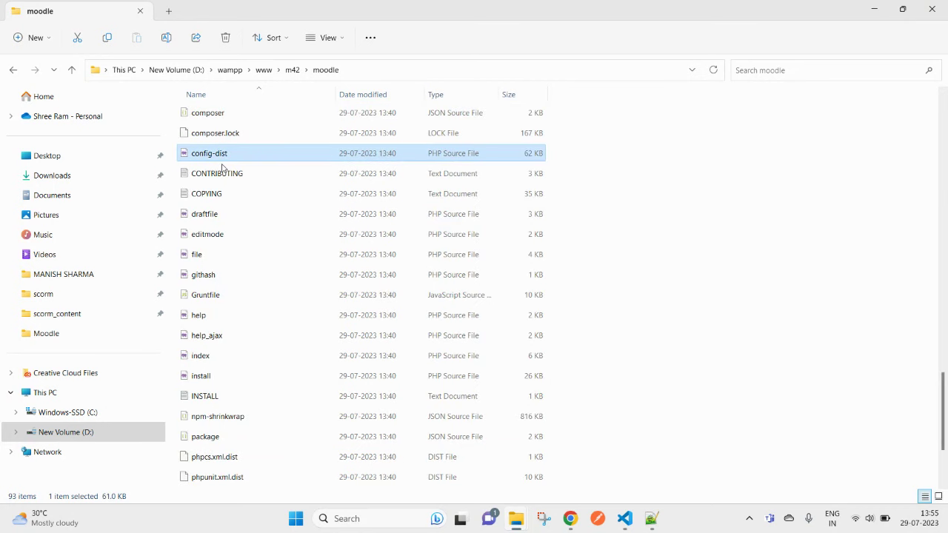
click(221, 168)
click(216, 154)
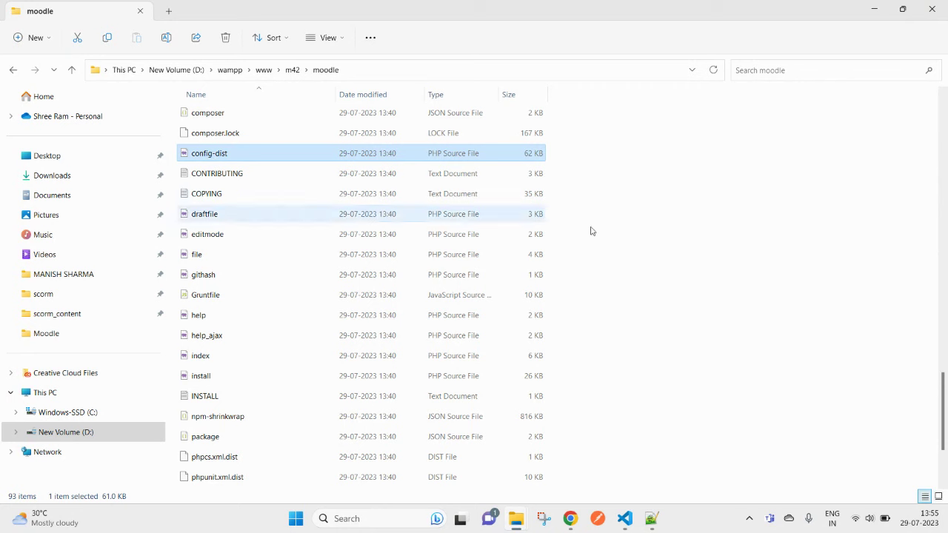
key(ctrl+c)
key(ctrl+v)
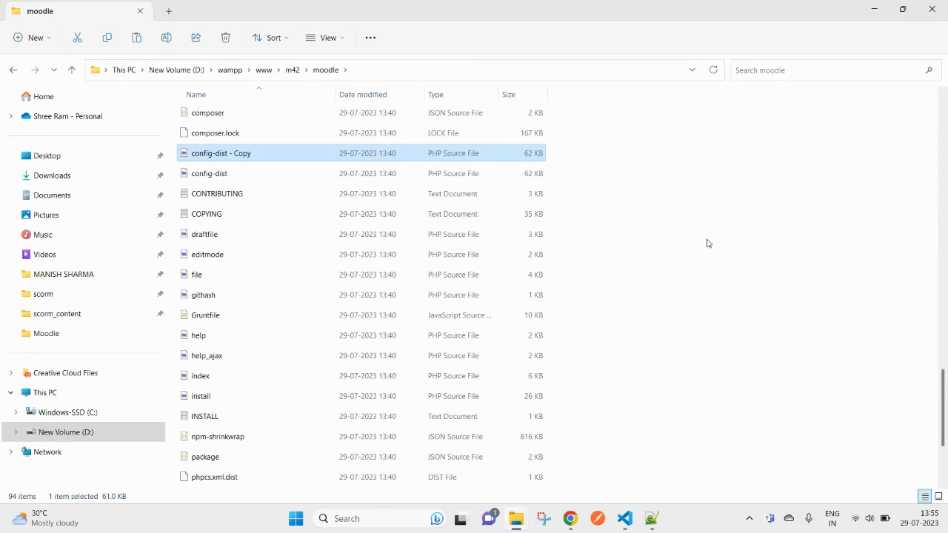
Step: Rename the config-dist copy to config
key(F2)
key(End)
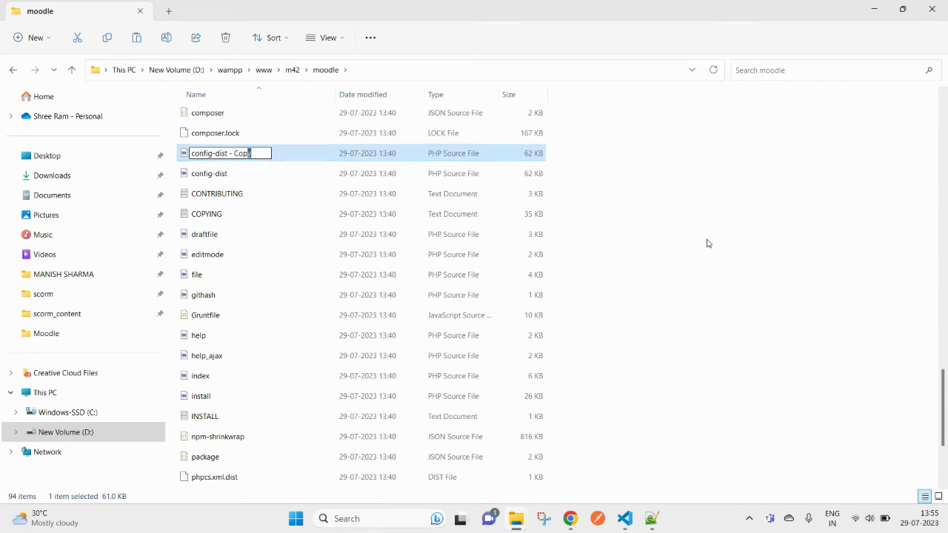
key(ctrl+shift+Left)
key(ctrl+shift+Left)
key(BackSpace)
key(Return)
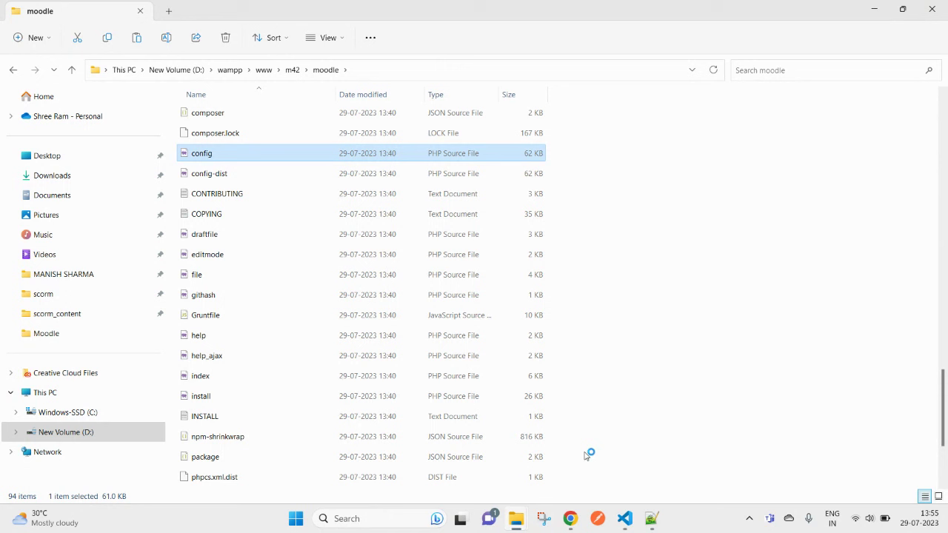
drag(207, 160, 400, 176)
key(alt+Tab)
key(alt+Tab)
key(alt+Tab)
key(alt+Tab)
key(alt+Tab)
key(alt+Tab)
key(alt+Tab)
key(alt+Tab)
key(alt+Tab)
key(alt+Tab)
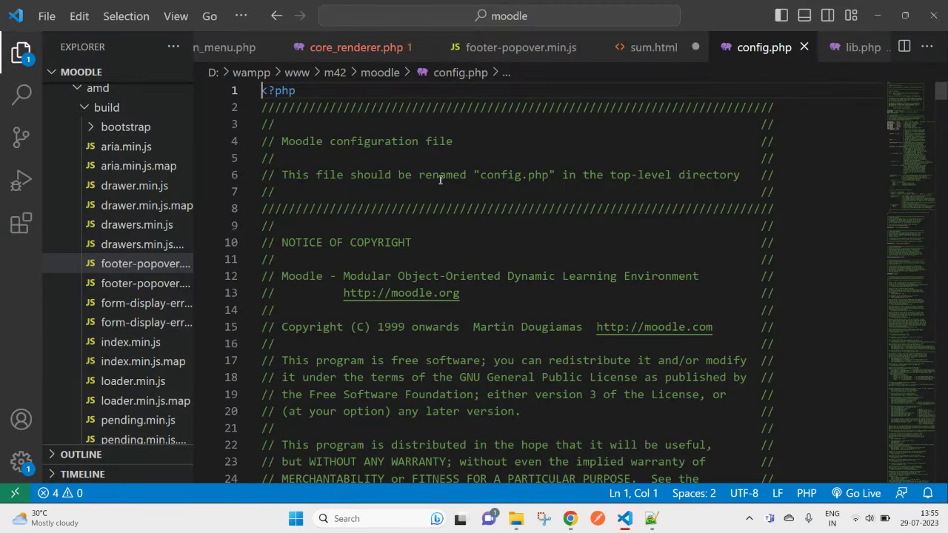
Step: Scroll config.php to section 1 Database Setup and select lines 43–47
scroll(440, 181, down, 3)
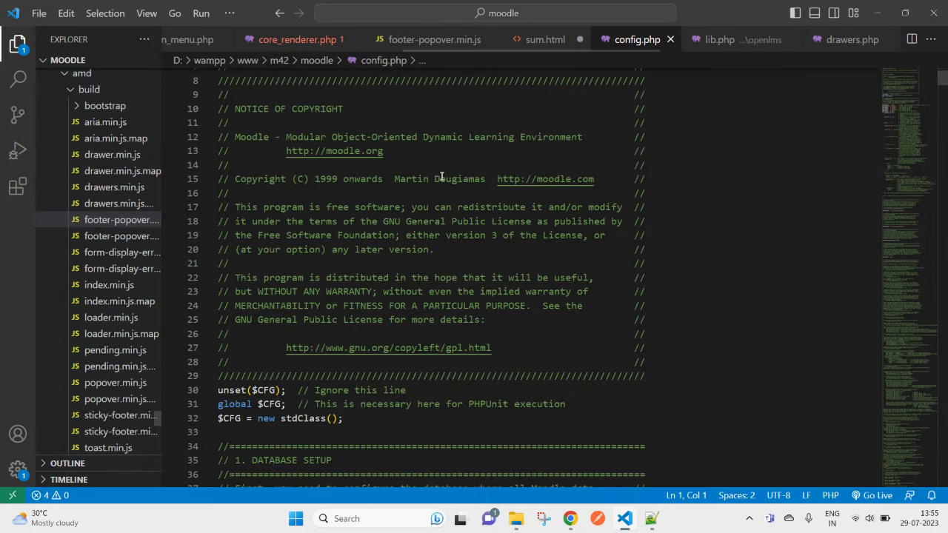
scroll(503, 328, down, 5)
scroll(354, 340, down, 3)
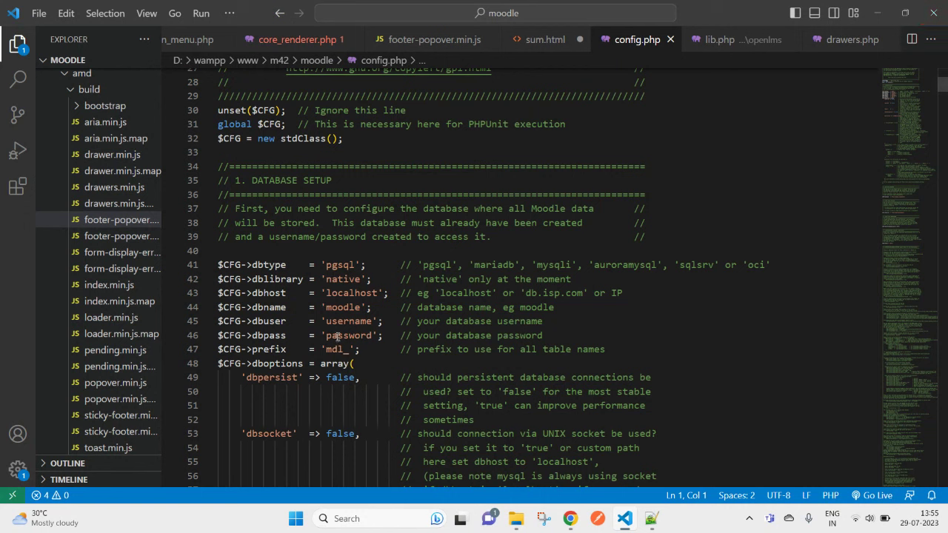
click(237, 294)
key(ctrl+a)
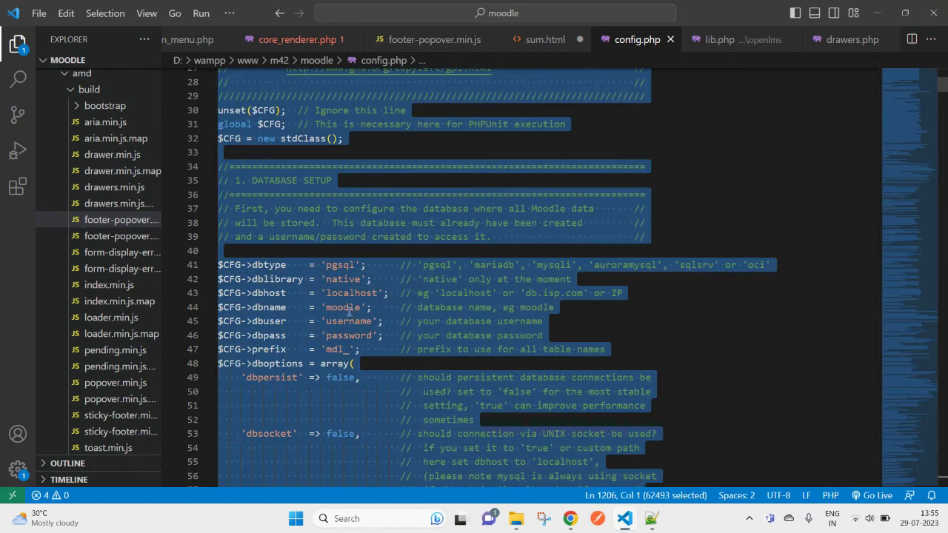
click(355, 322)
click(383, 335)
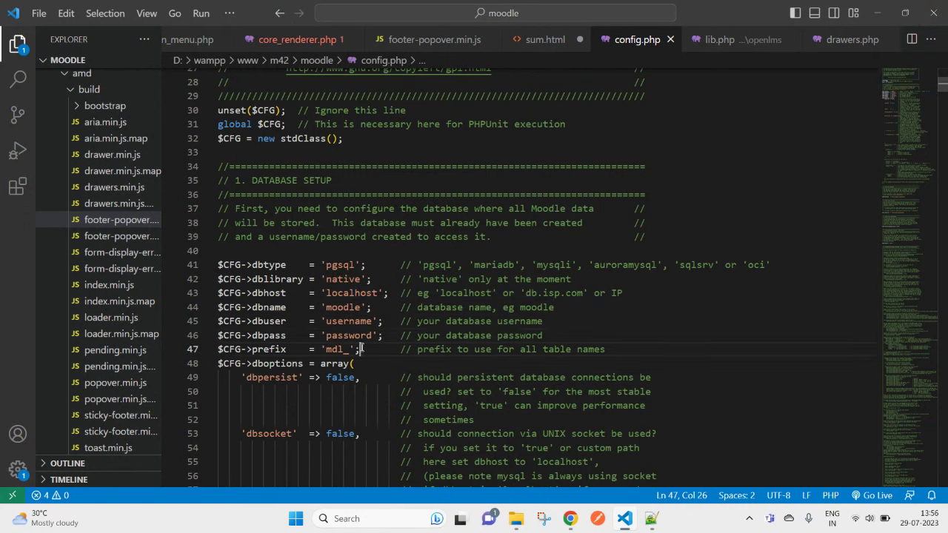
drag(360, 349, 218, 294)
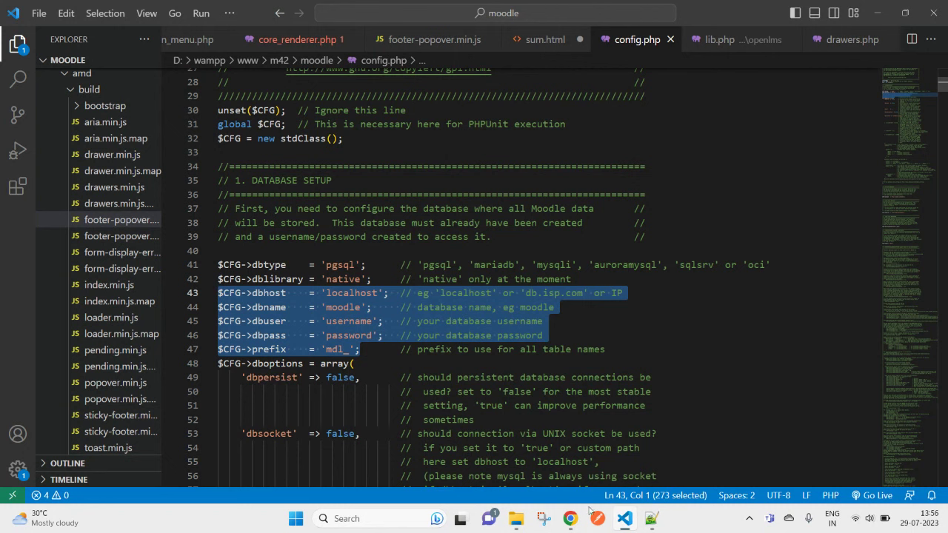
Step: Launch HeidiSQL, skip the update check, and connect to the local MySQL server
click(397, 521)
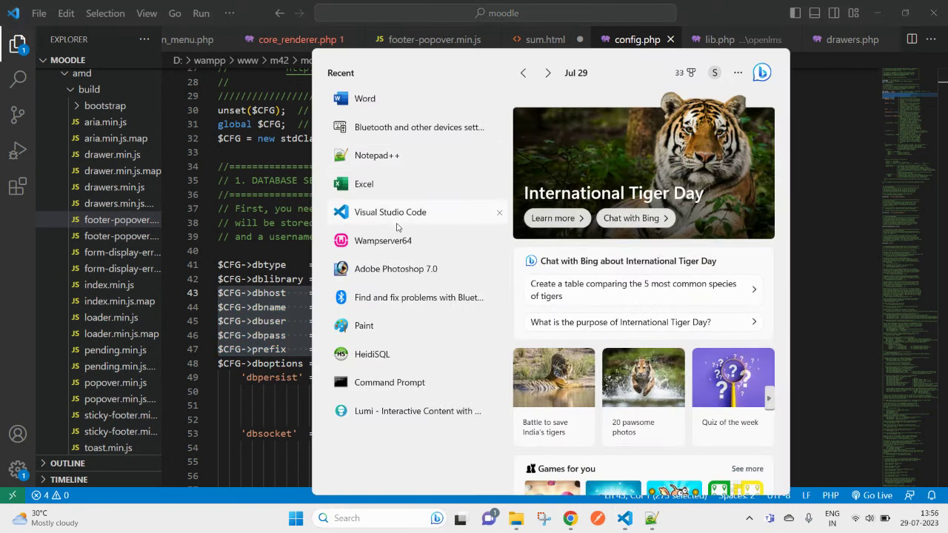
click(374, 354)
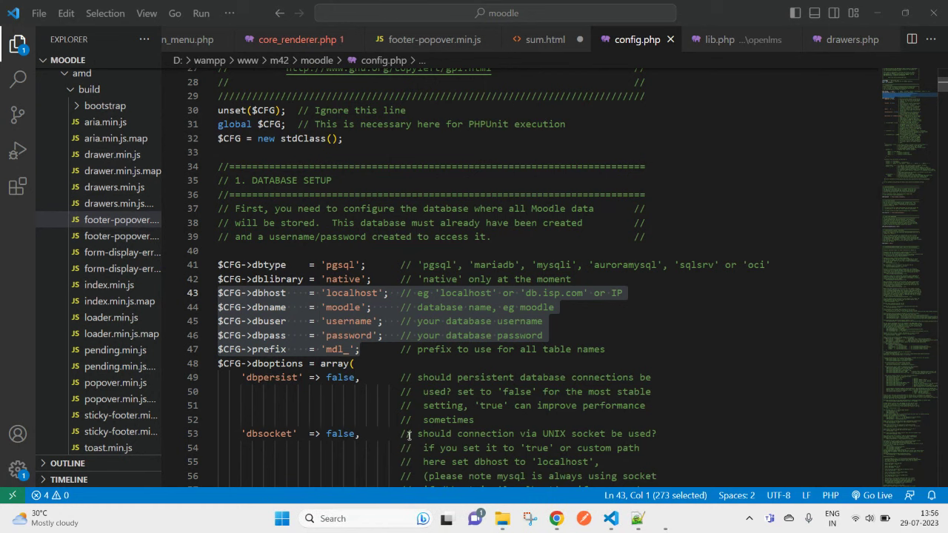
click(429, 333)
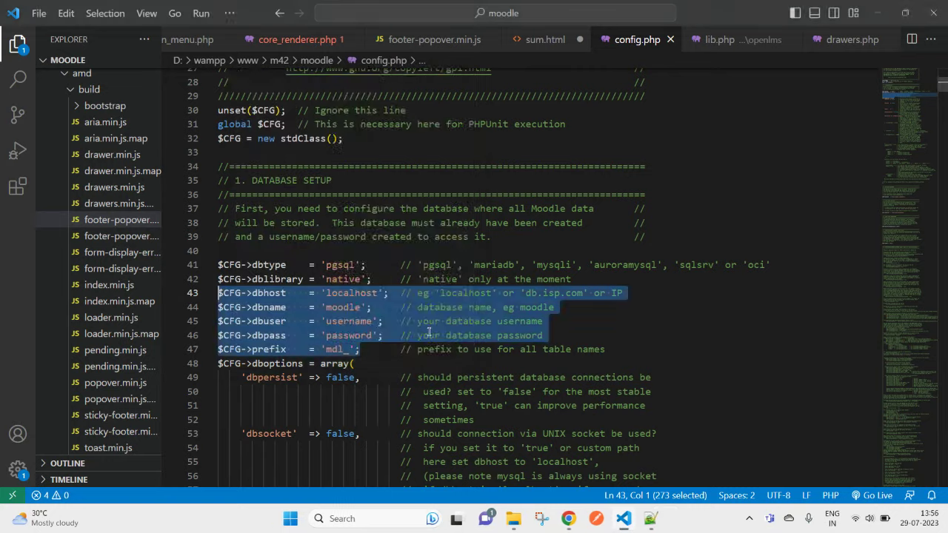
click(597, 359)
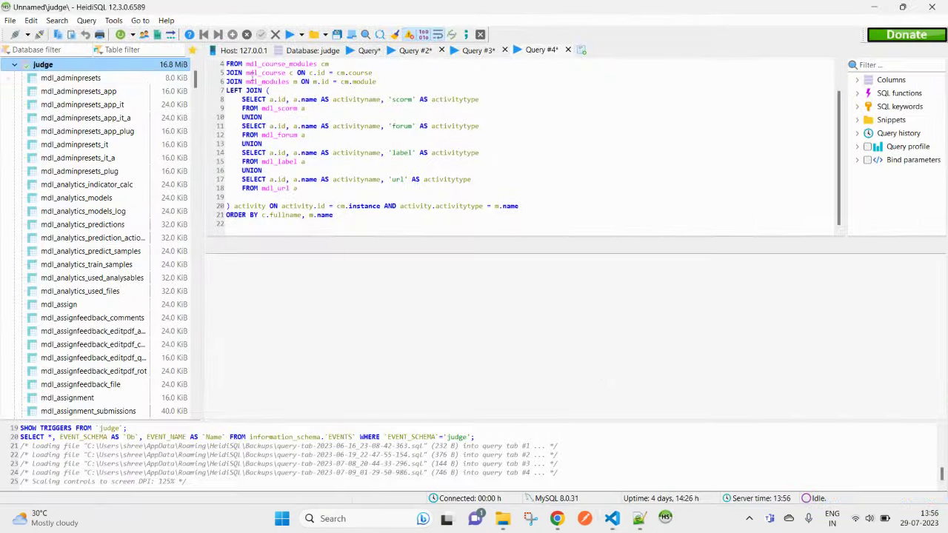
Step: Create a new database named moodle42 on the local server session and select it
click(17, 68)
click(40, 65)
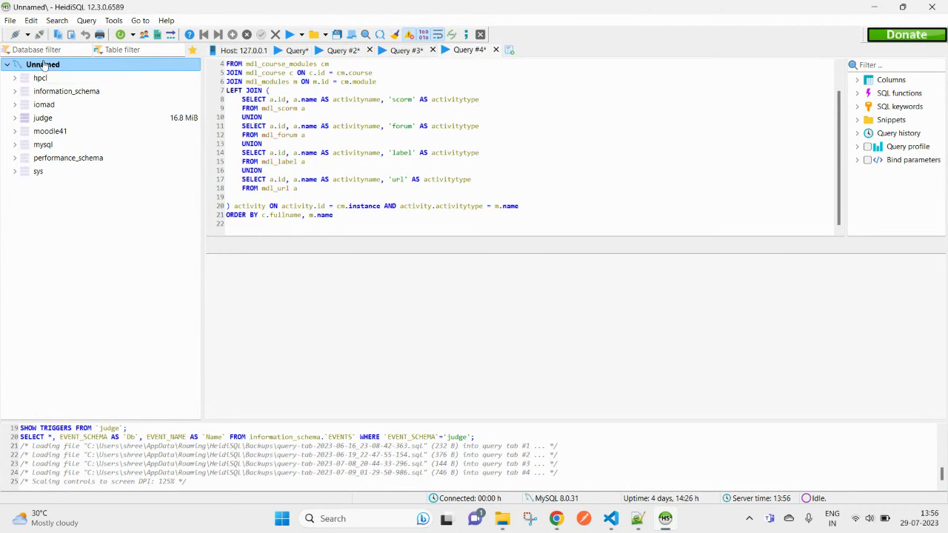
right_click(46, 64)
mouse_move(156, 123)
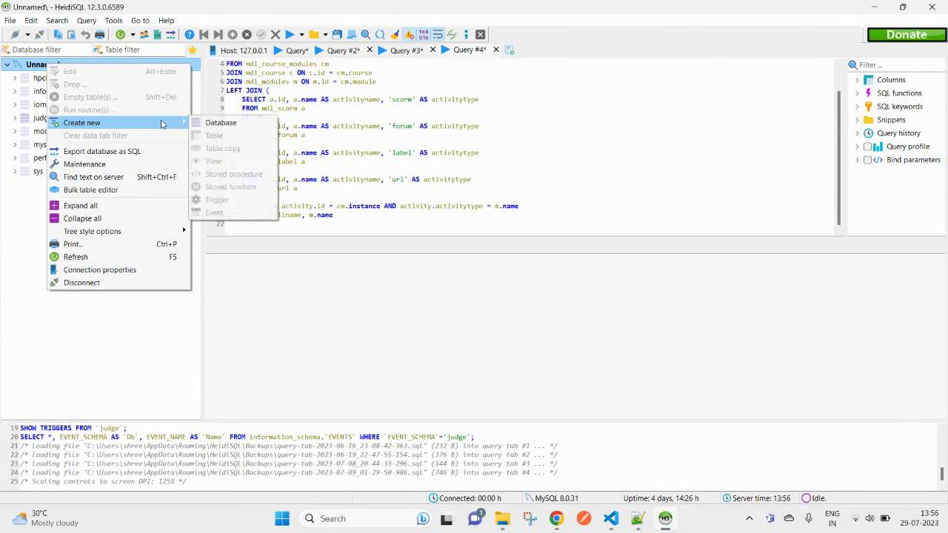
click(242, 124)
text(m)
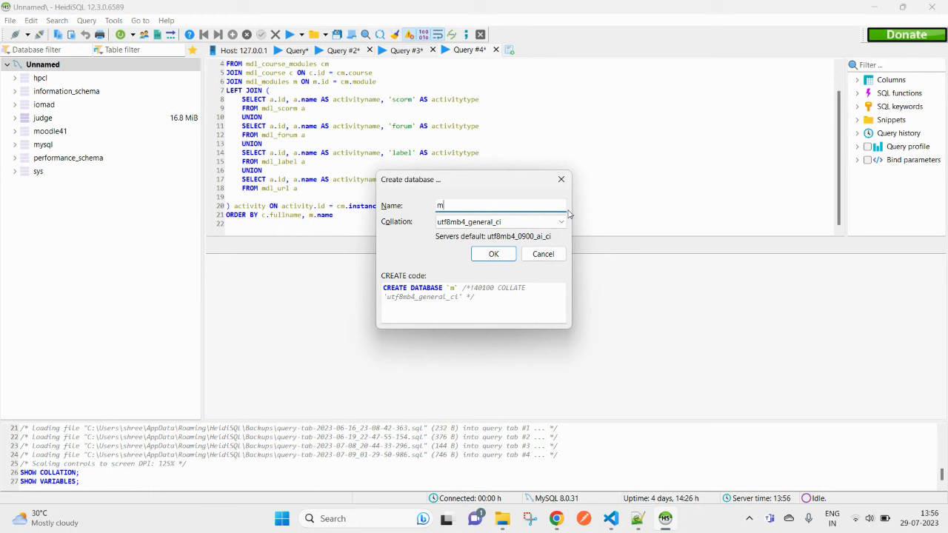
text(oodle)
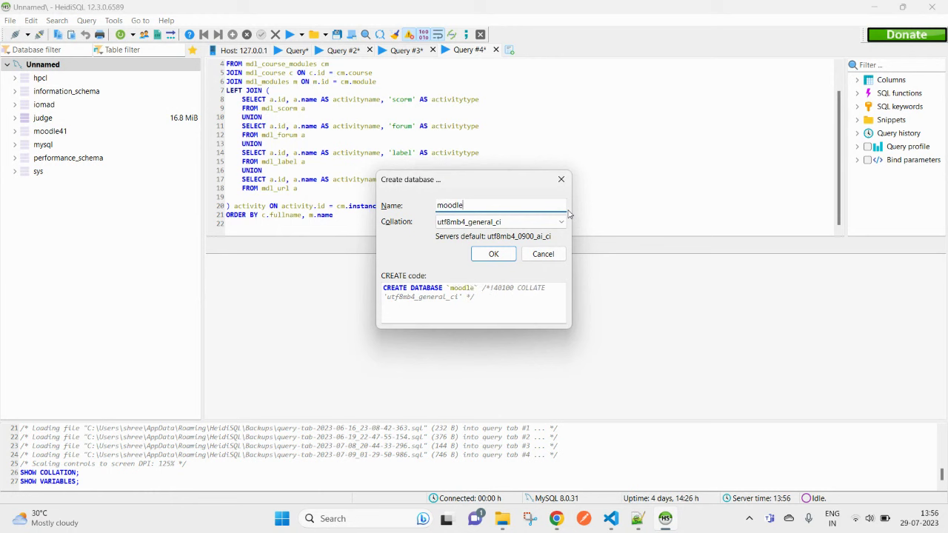
text(42)
click(495, 254)
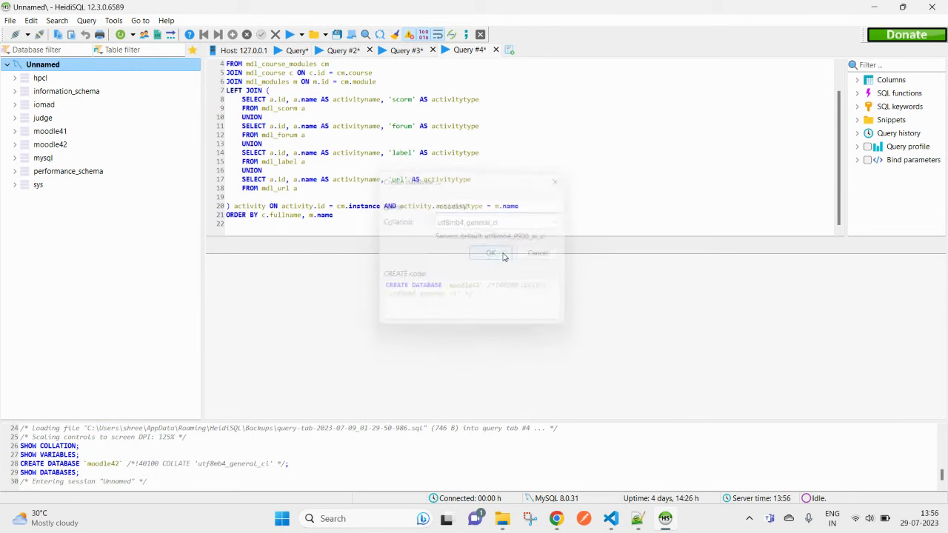
click(51, 147)
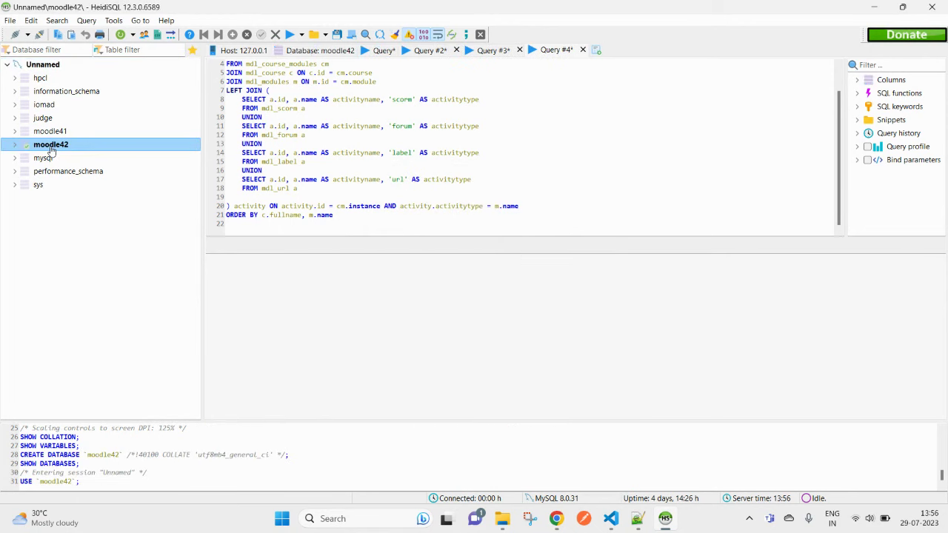
click(609, 519)
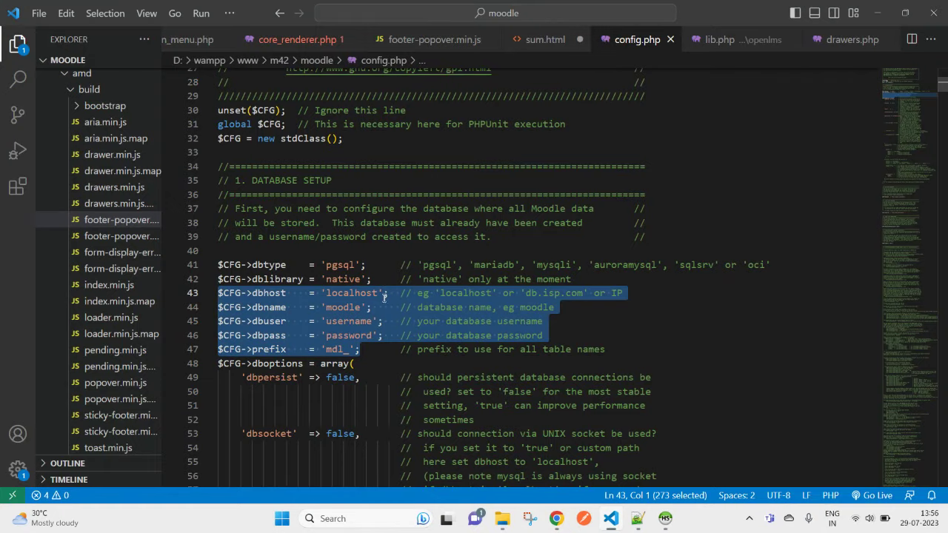
Step: Change the dbname value on line 44 to 'moodle42'
click(362, 319)
double_click(334, 309)
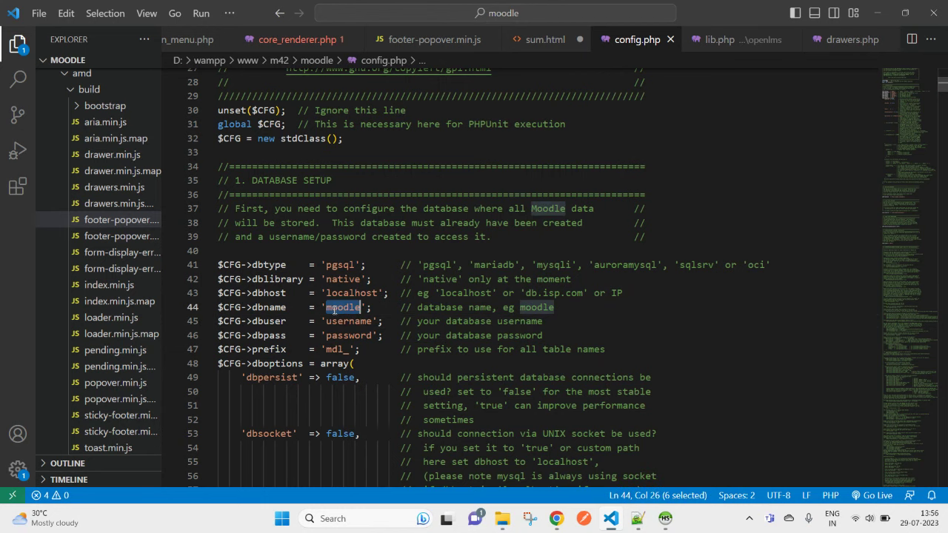
key(Right)
text(42)
key(shift+alt+Down)
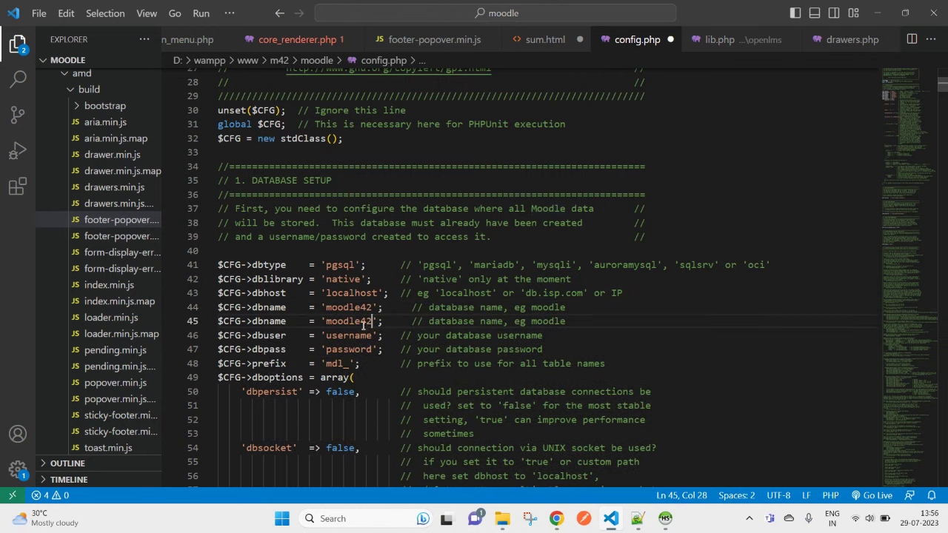
key(ctrl+z)
double_click(354, 311)
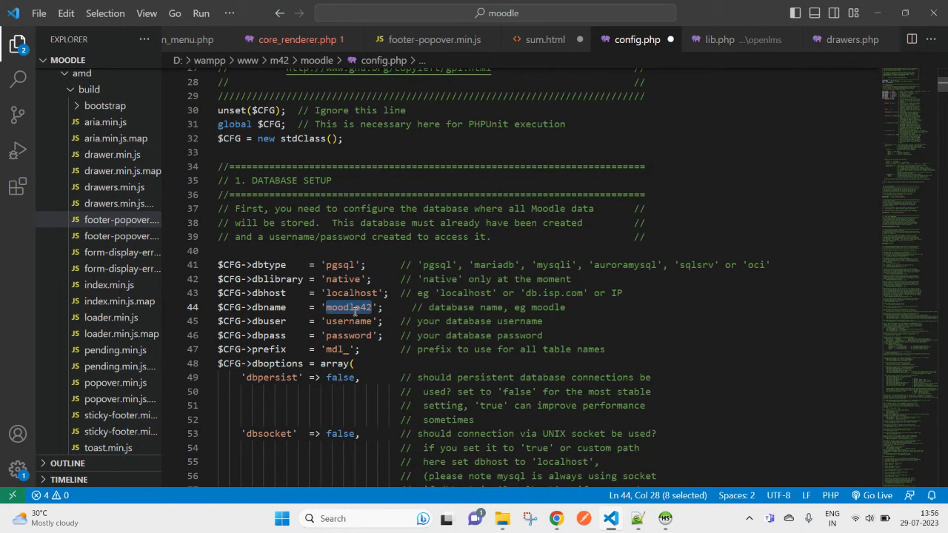
key(ctrl+f)
Step: Set dbuser to 'root', leave dbpass empty, and save config.php
double_click(357, 323)
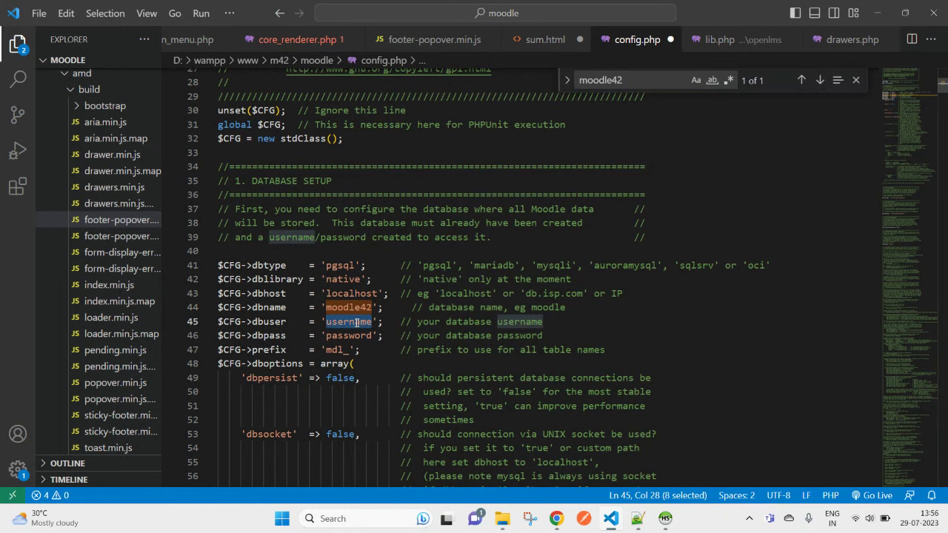
text(root)
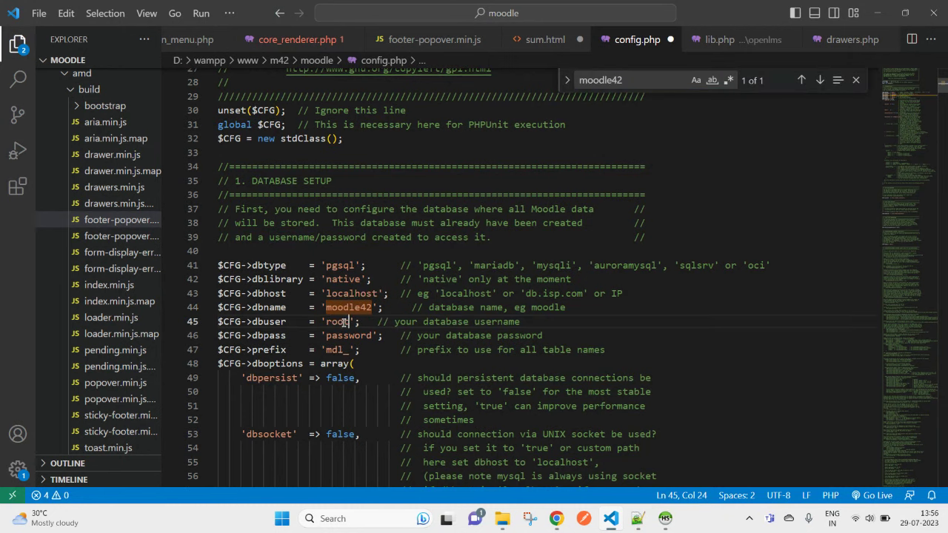
double_click(355, 335)
key(BackSpace)
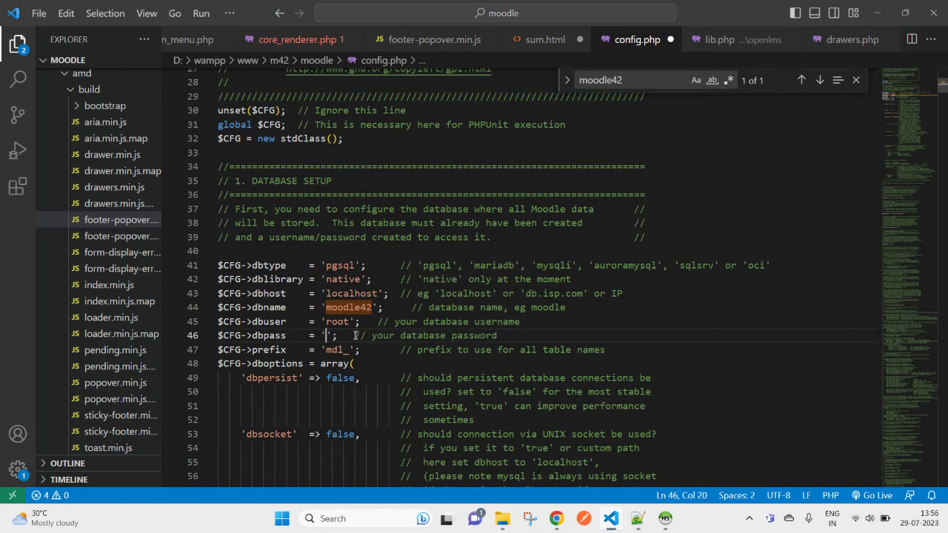
key(ctrl+s)
scroll(348, 335, down, 1)
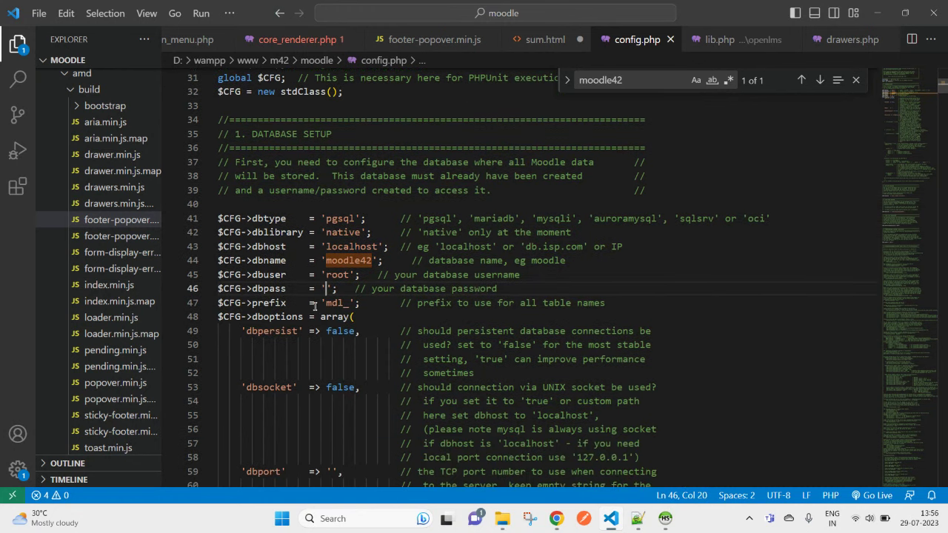
double_click(331, 304)
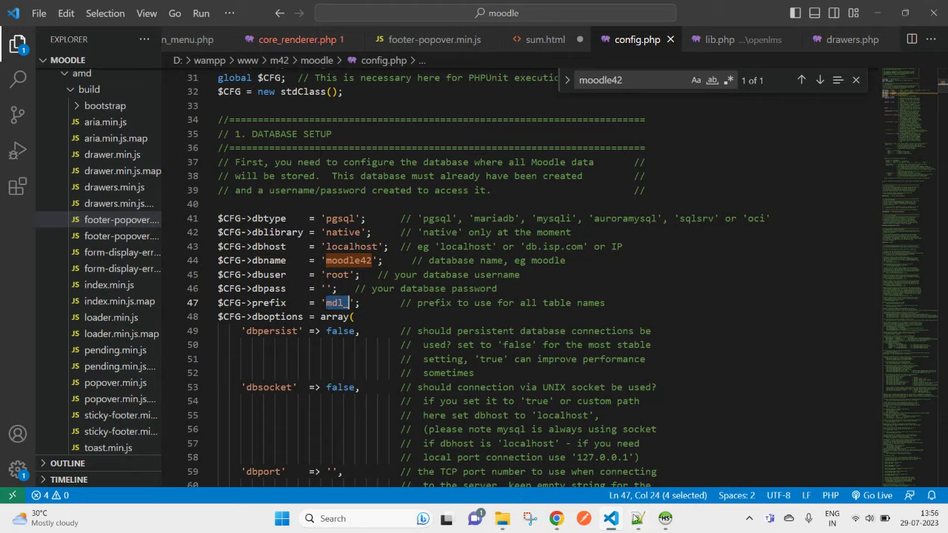
Step: Confirm in HeidiSQL that moodle42 is empty (0 B) and open a blank query tab
click(666, 518)
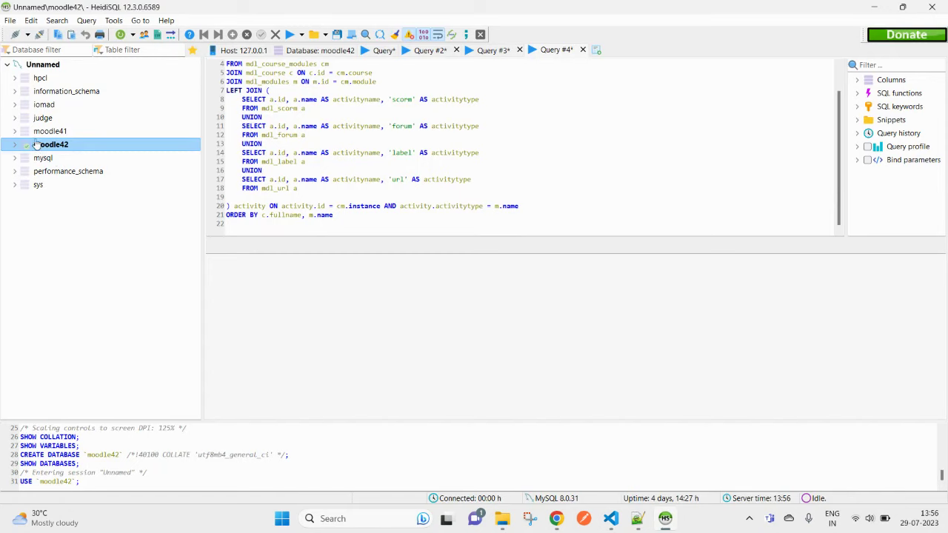
click(14, 130)
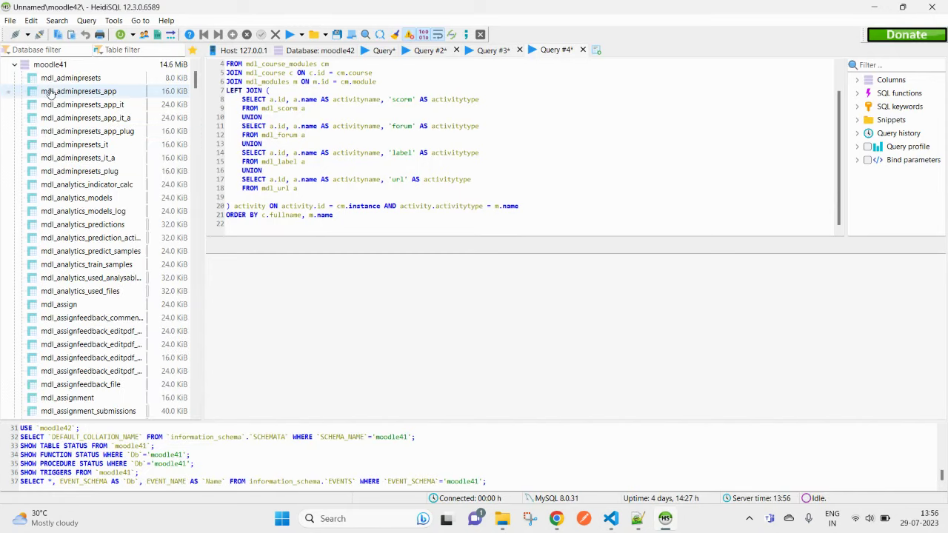
click(15, 65)
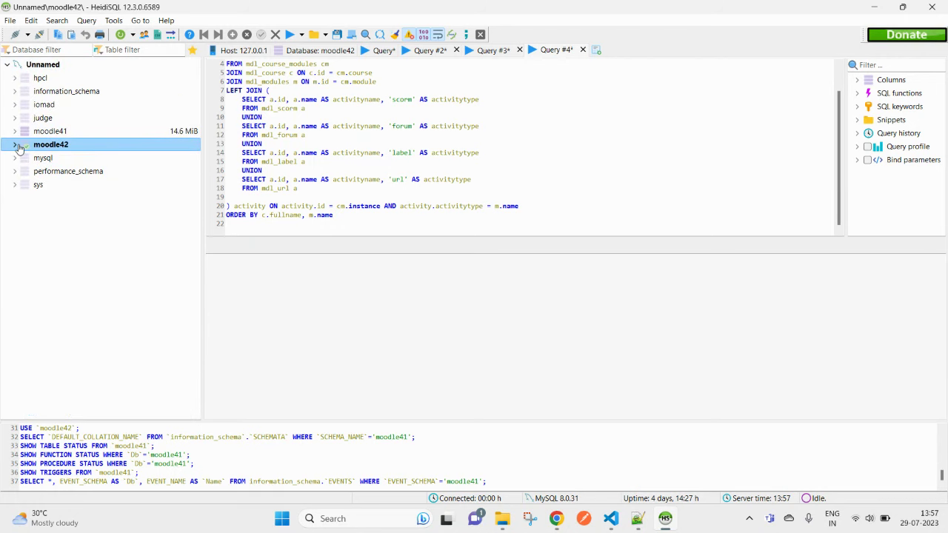
click(16, 145)
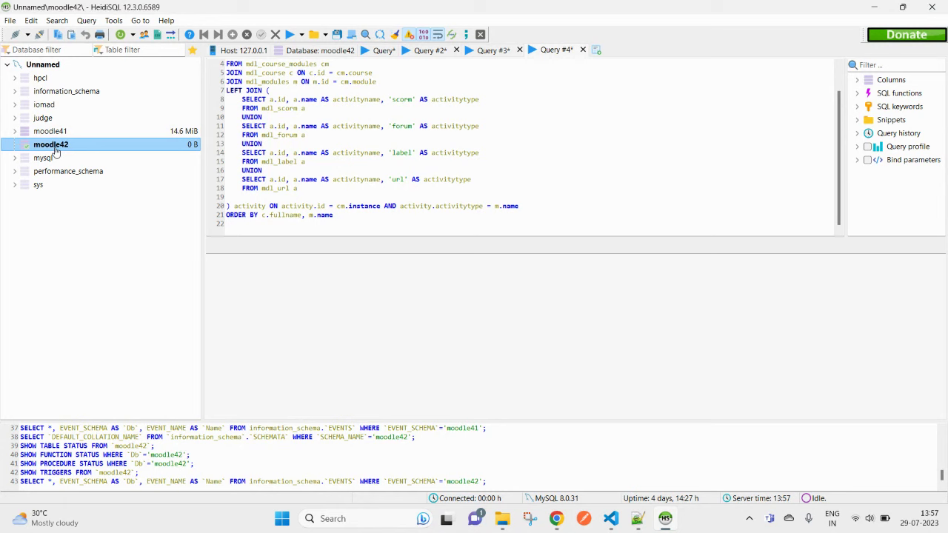
click(596, 49)
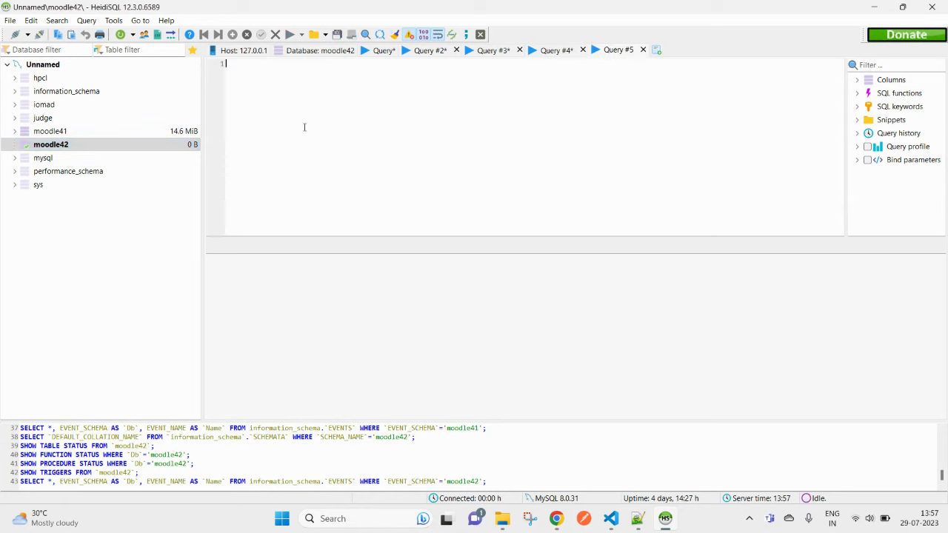
click(610, 518)
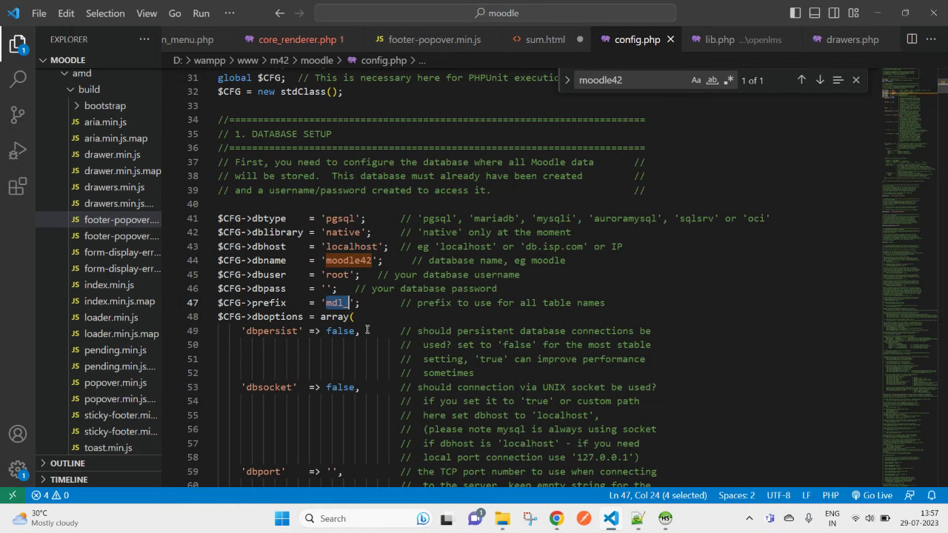
Step: Locate wwwroot on line 148 and copy localhost/m42/moodle from the browser's address bar
click(369, 316)
scroll(374, 337, down, 15)
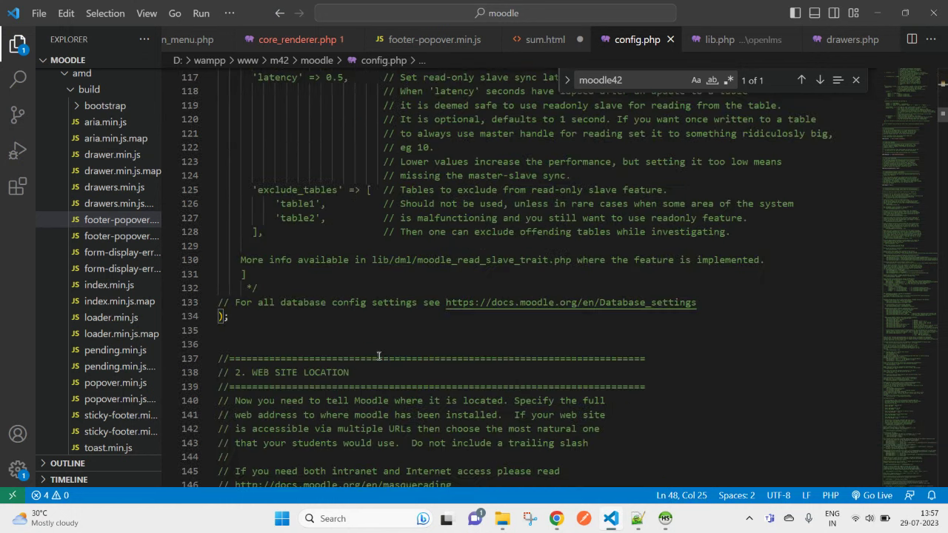
scroll(379, 356, down, 5)
scroll(376, 331, up, 1)
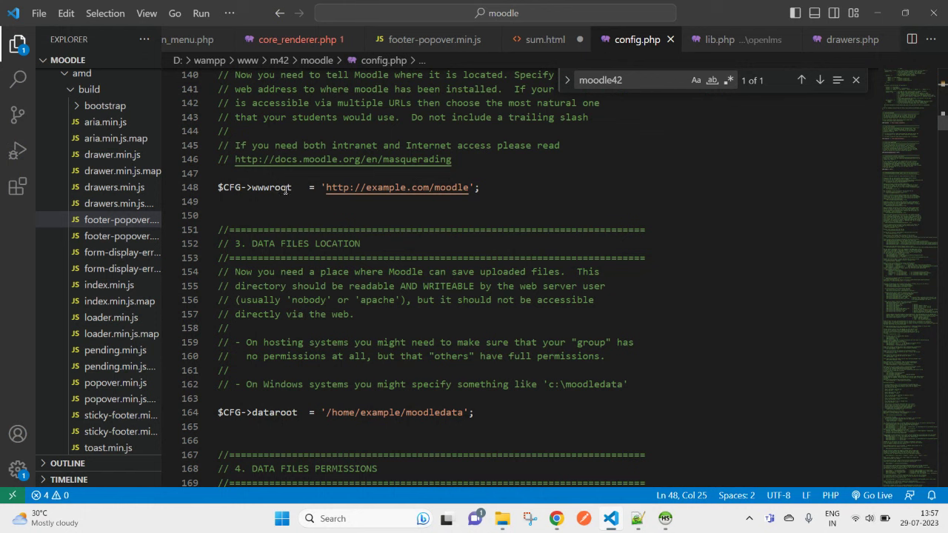
drag(295, 187, 213, 186)
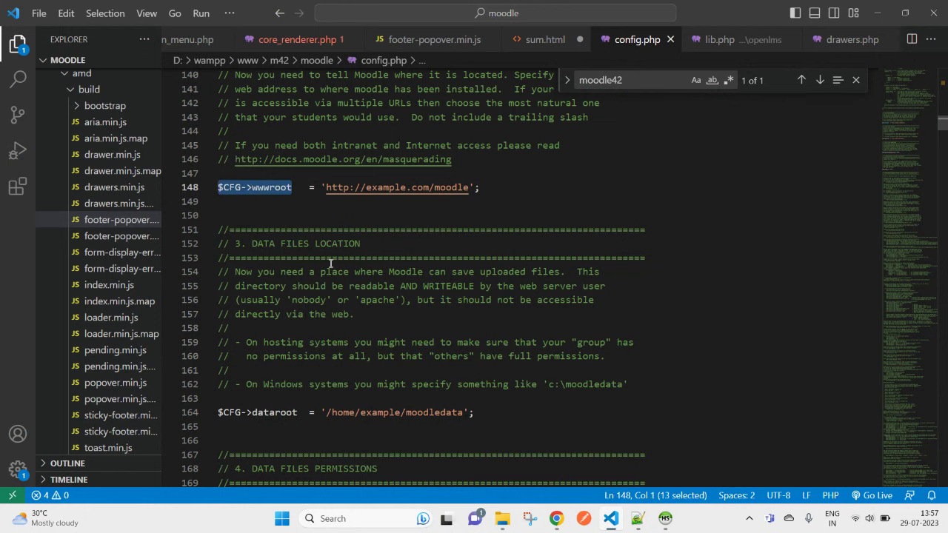
click(556, 519)
click(495, 456)
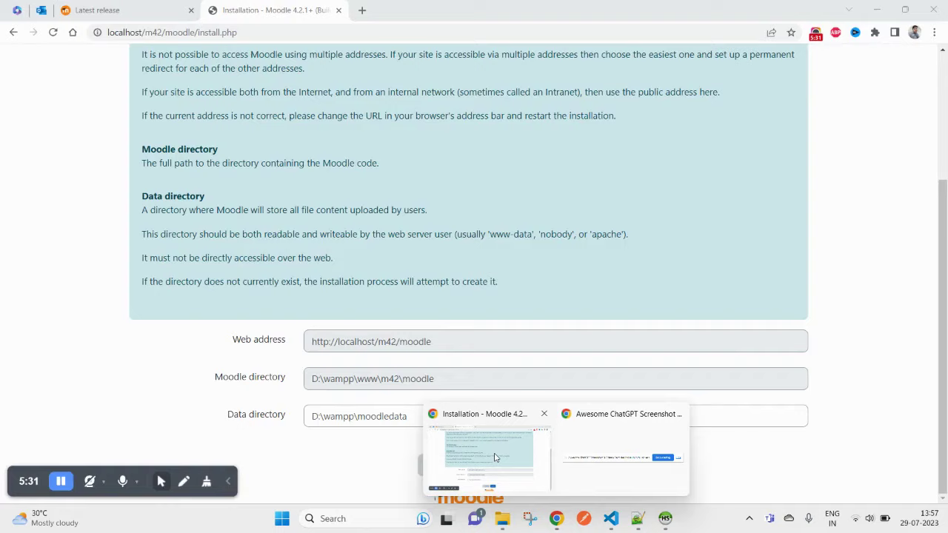
double_click(194, 33)
drag(195, 32, 107, 33)
key(ctrl+c)
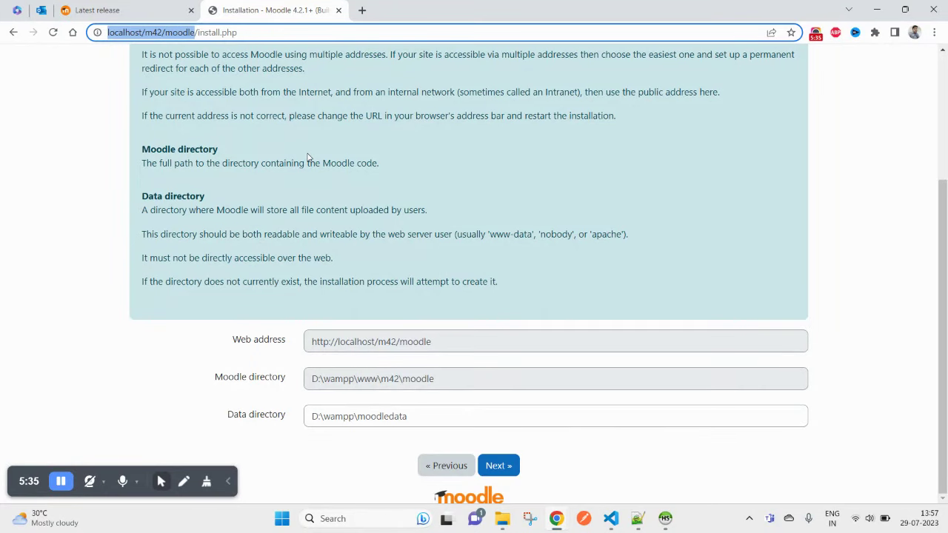
key(alt+Tab)
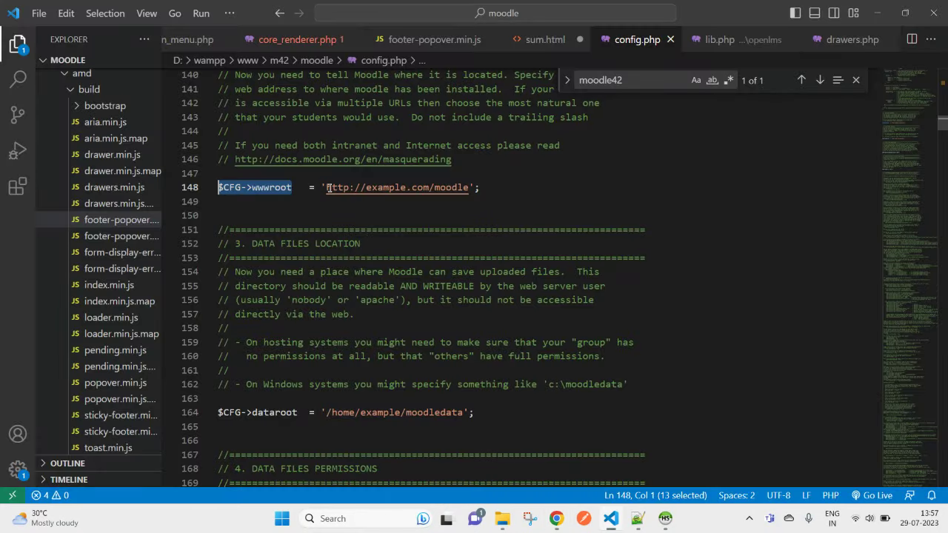
drag(328, 188, 470, 187)
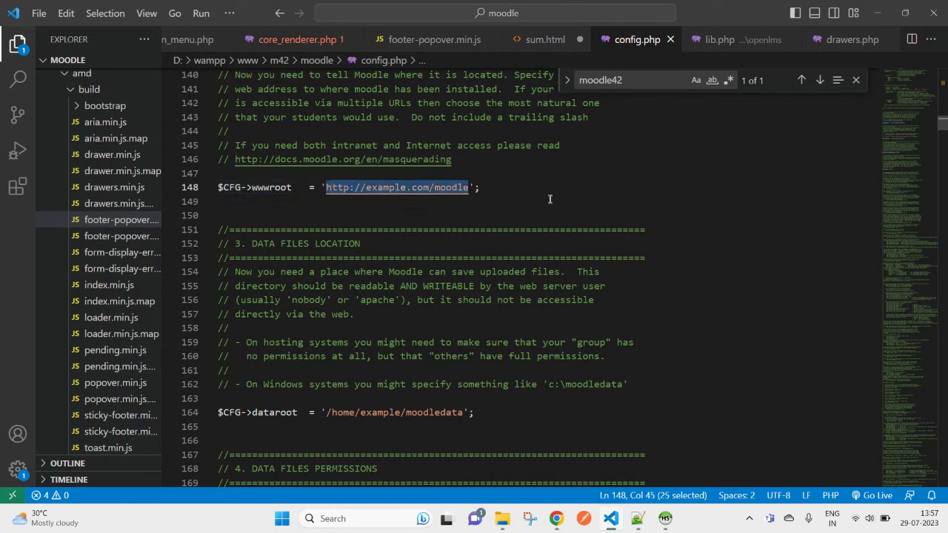
key(ctrl+v)
key(ctrl+s)
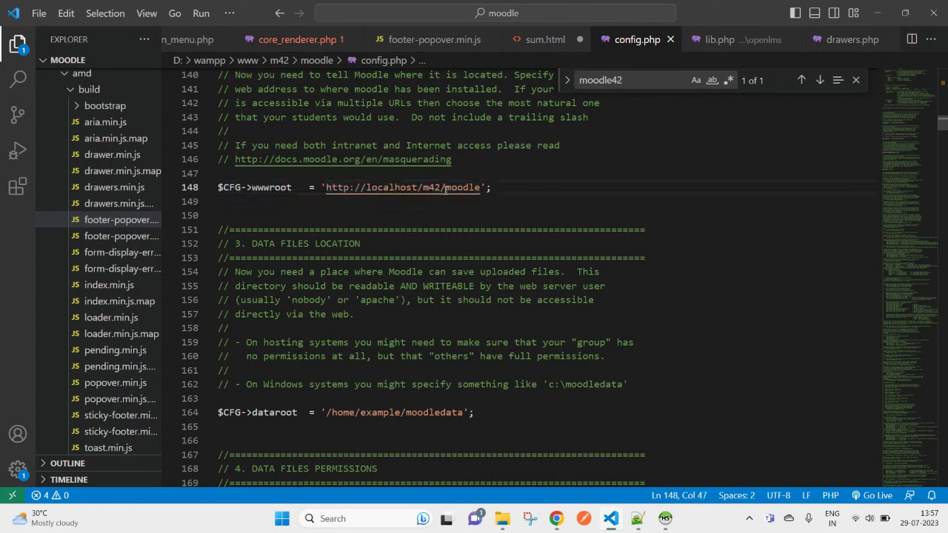
double_click(380, 187)
drag(381, 188, 480, 187)
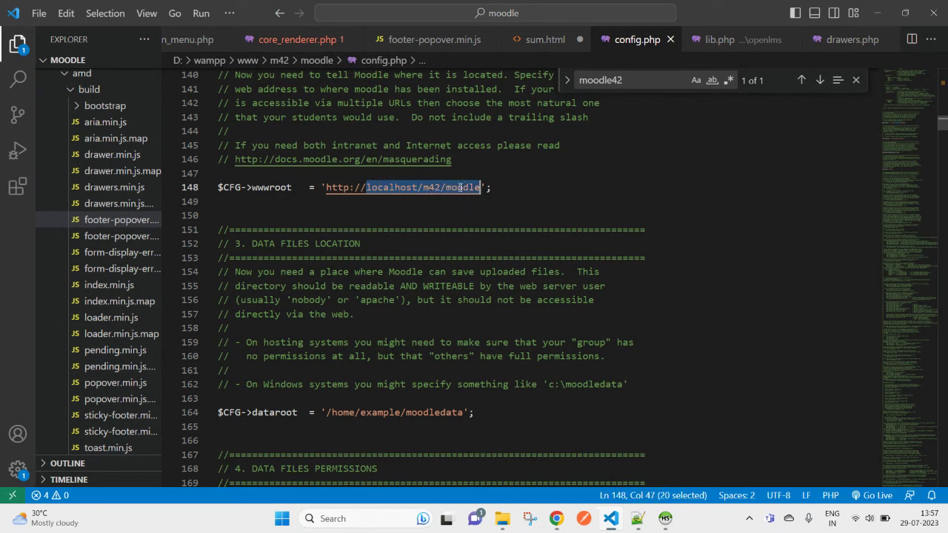
click(492, 187)
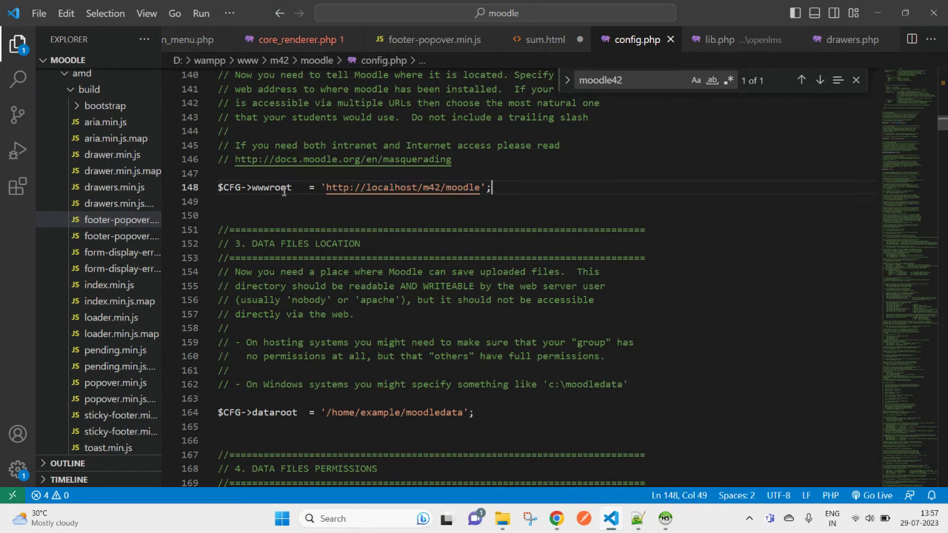
scroll(283, 192, down, 2)
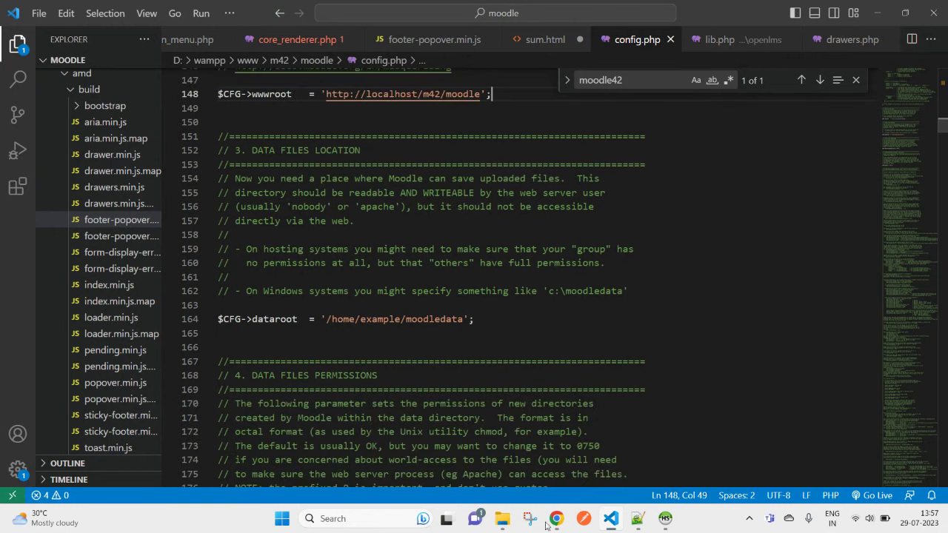
mouse_move(497, 519)
click(466, 481)
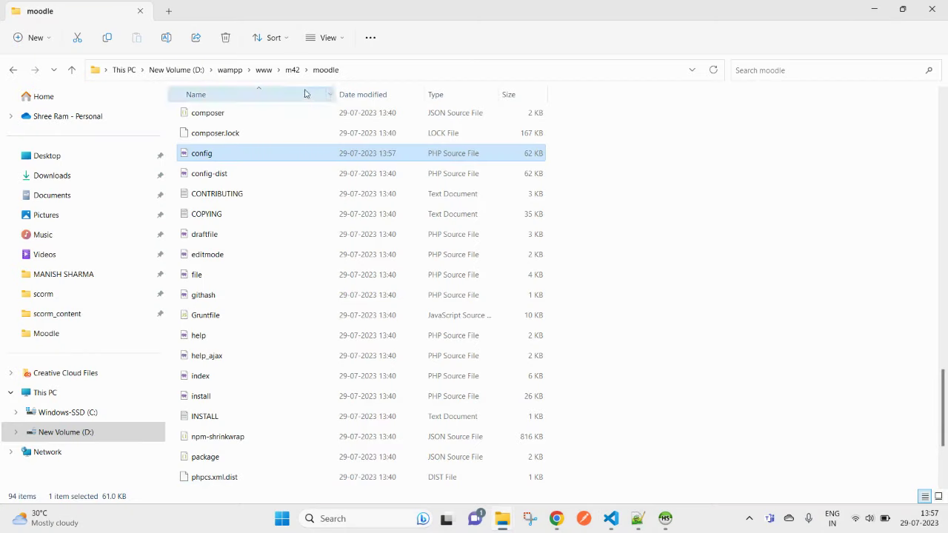
Step: Make a new moodle_data folder in m42, open it, and copy its full path
click(292, 69)
right_click(328, 229)
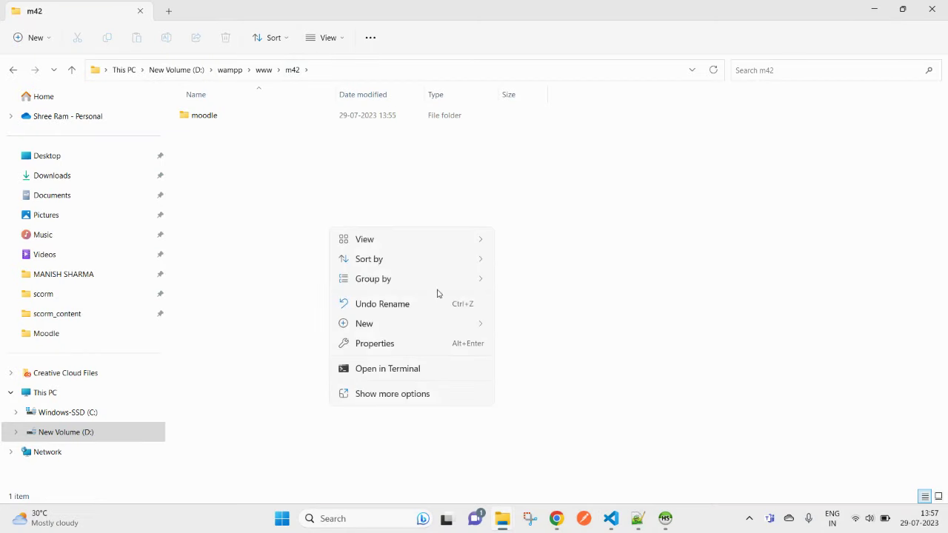
mouse_move(467, 326)
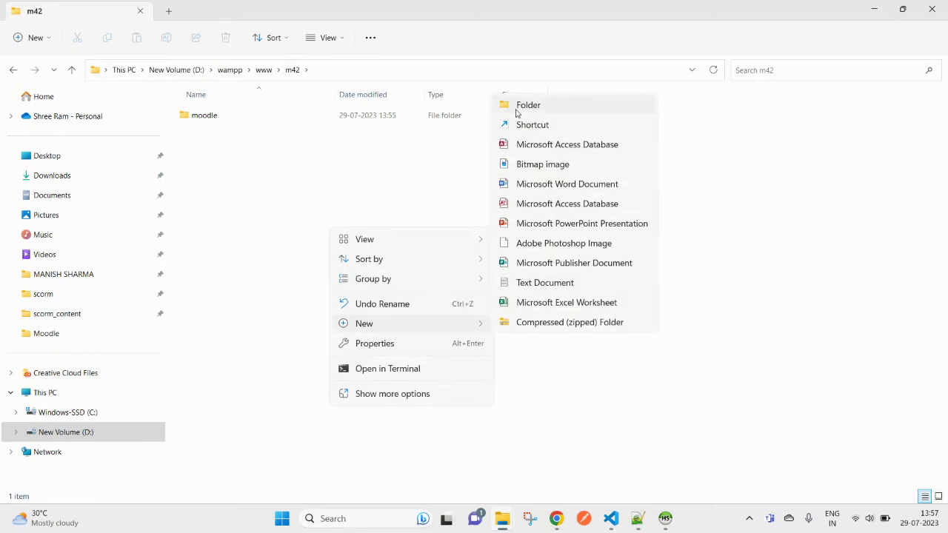
click(515, 106)
text(modle)
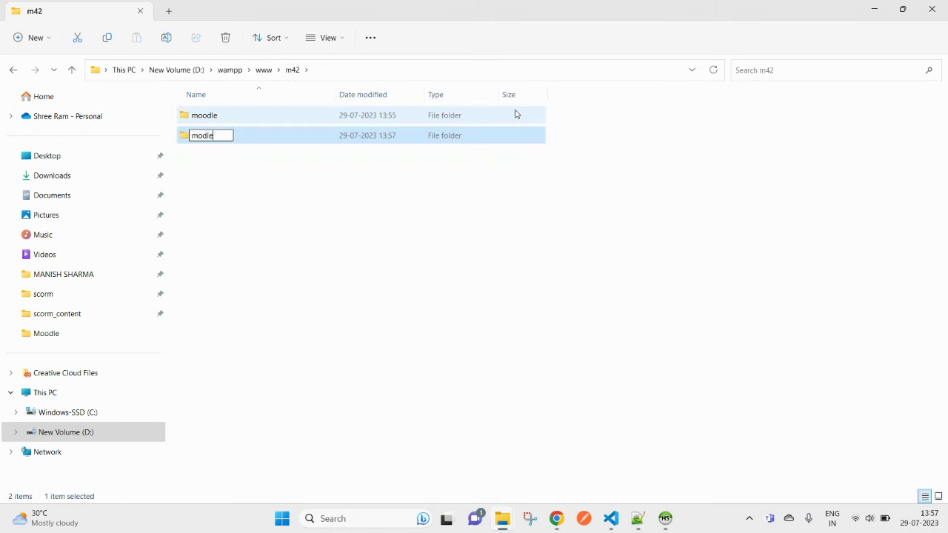
text(dle_data)
key(Return)
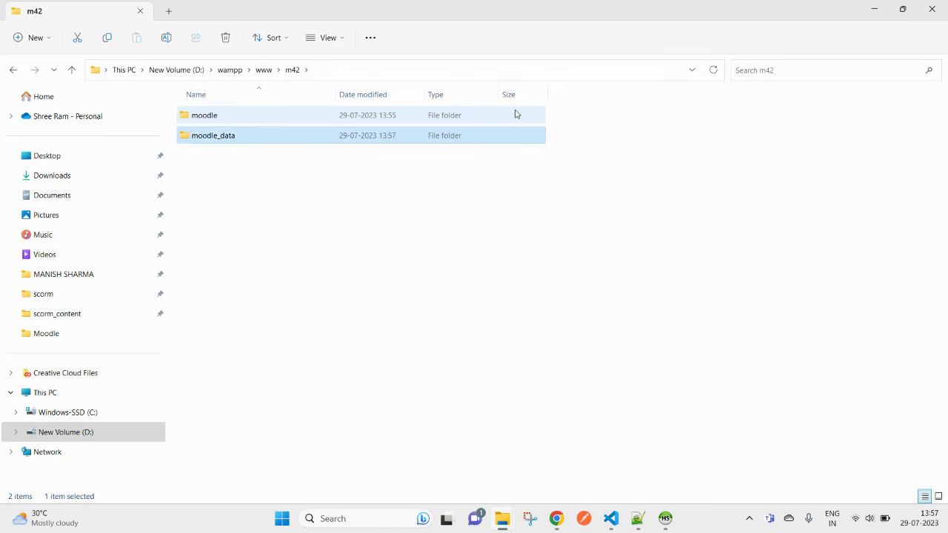
key(Return)
click(385, 70)
key(ctrl+c)
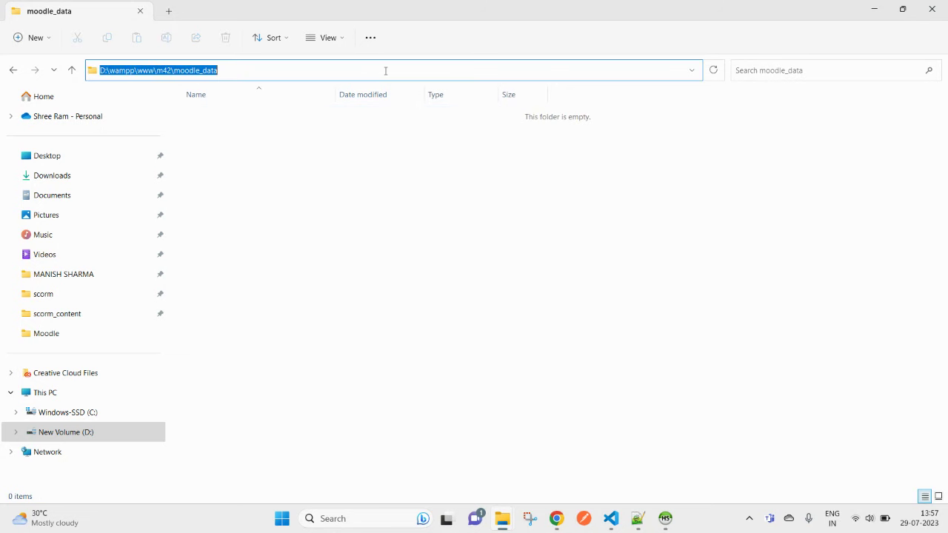
key(alt+Tab)
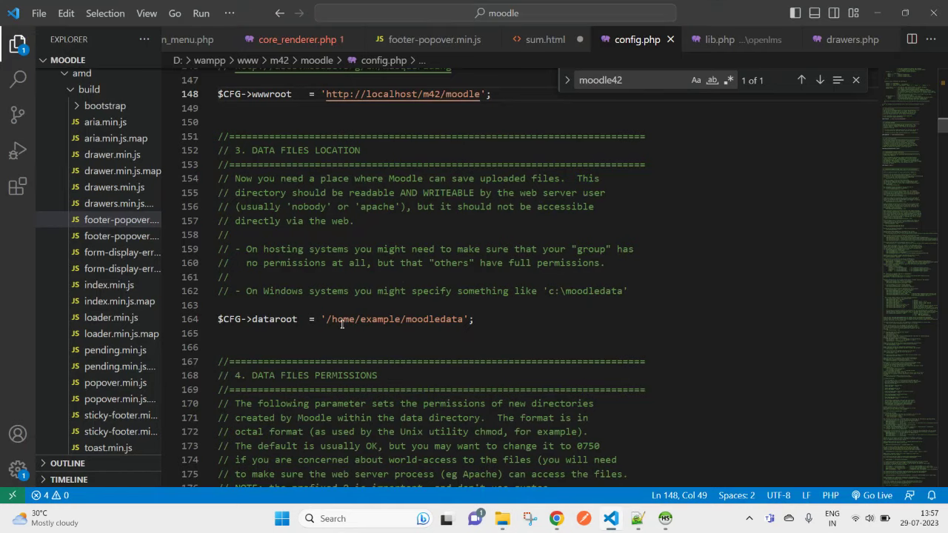
Step: Replace '/home/example/moodledata' on line 164 with D:\wampp\www\m42\moodle_data and review dataroot and wwwroot
click(271, 319)
double_click(271, 318)
click(326, 319)
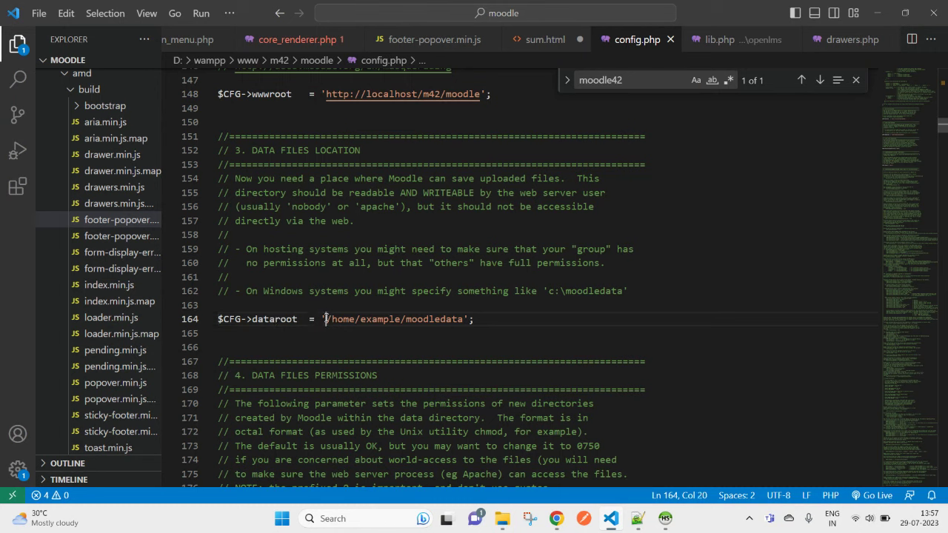
shift+click(465, 319)
key(ctrl+v)
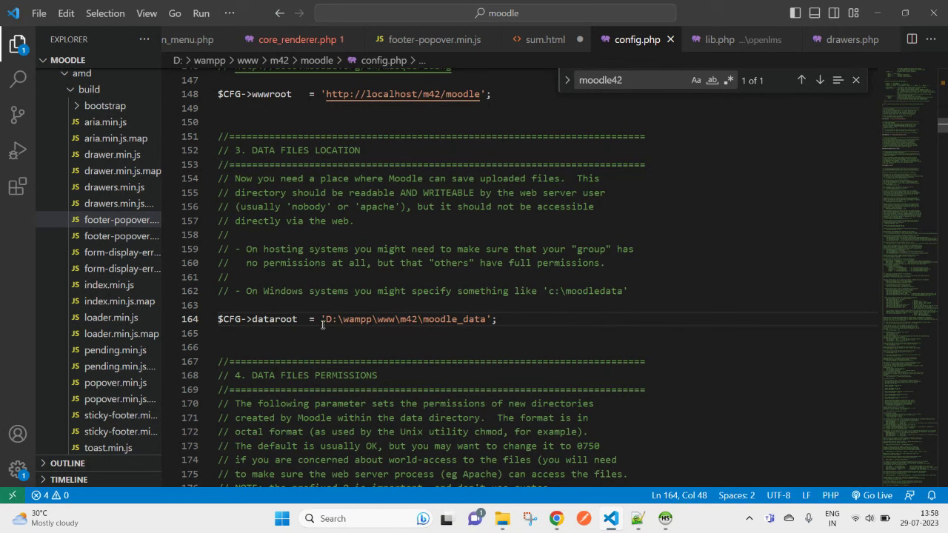
double_click(291, 319)
click(263, 94)
double_click(263, 94)
scroll(348, 276, up, 2)
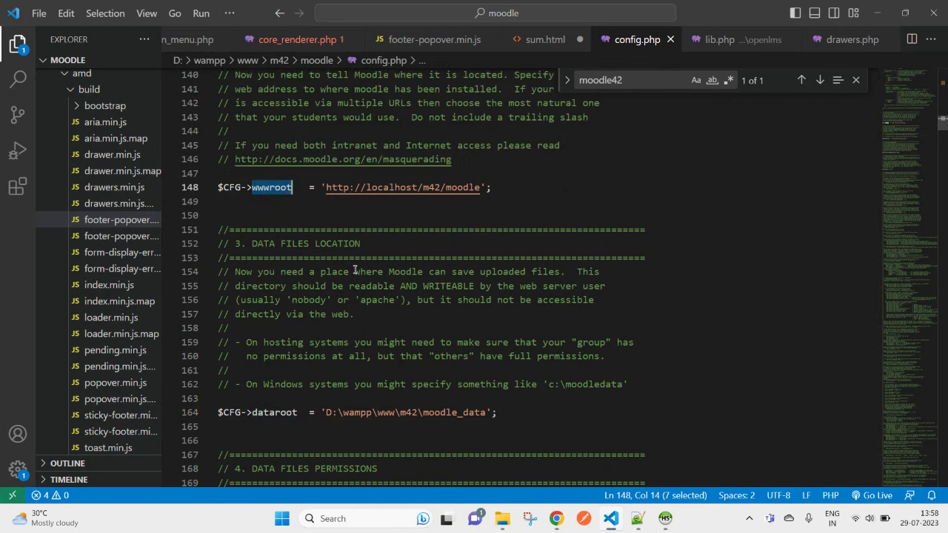
scroll(348, 276, down, 1)
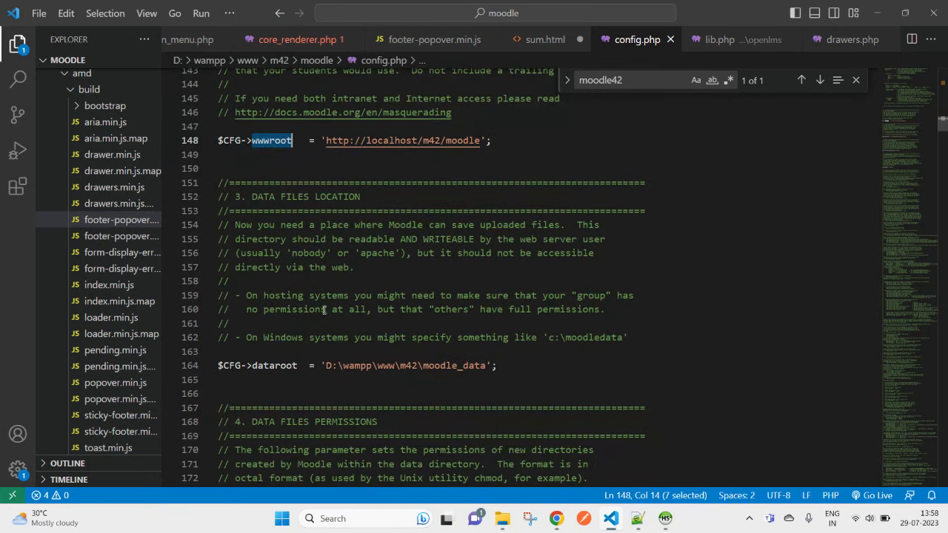
Step: Untick Read-only in the moodle_data folder's Properties and apply the change
key(alt+Tab)
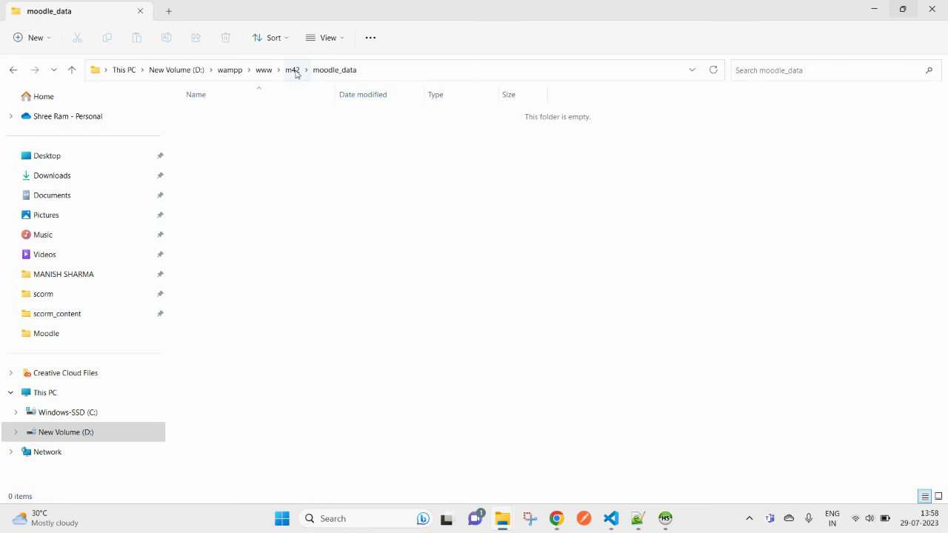
click(292, 69)
right_click(225, 137)
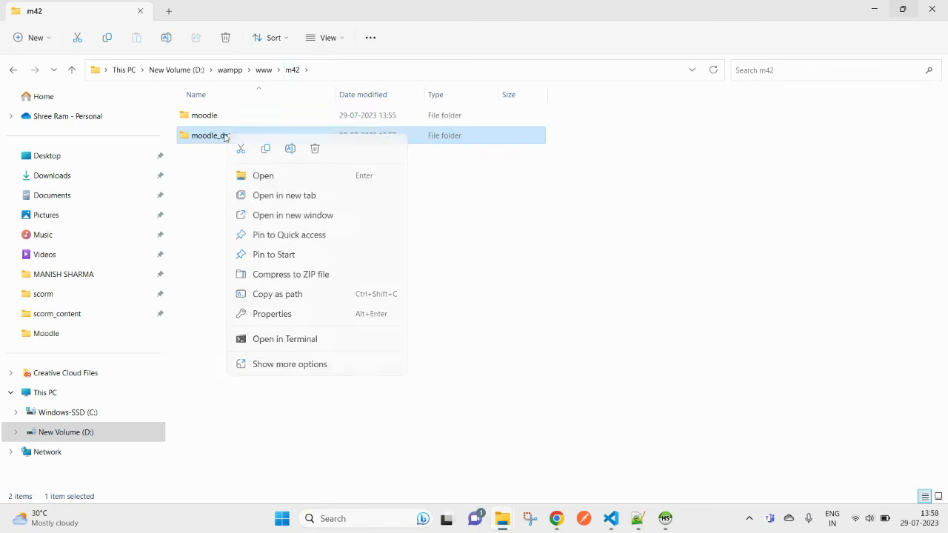
click(290, 372)
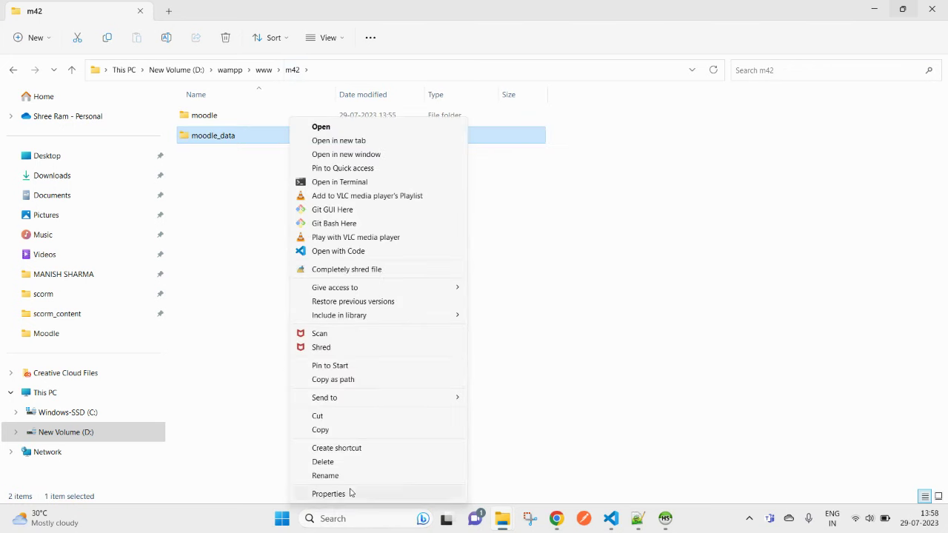
click(349, 494)
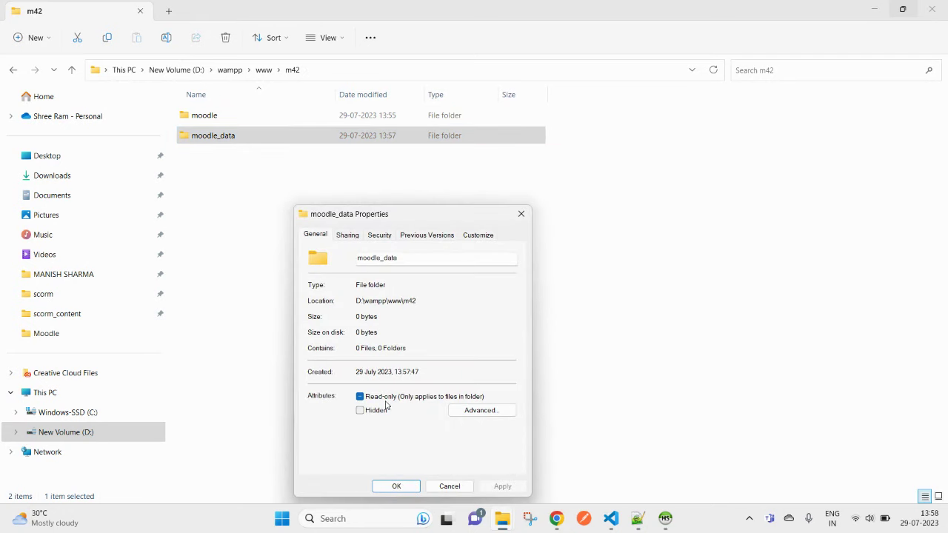
click(379, 397)
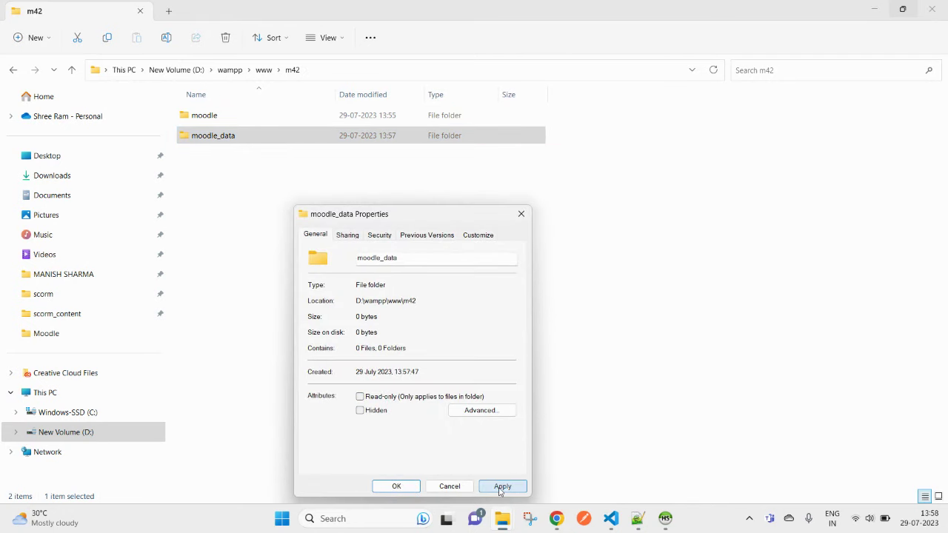
click(396, 486)
click(415, 273)
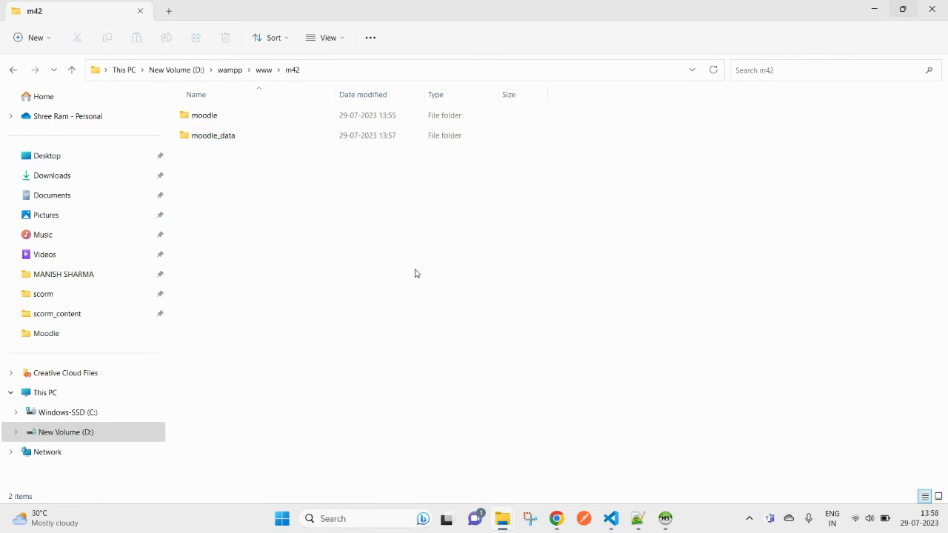
Step: Drop install.php from the address to load localhost/m42/moodle/ and show the PGSQL error
mouse_move(555, 520)
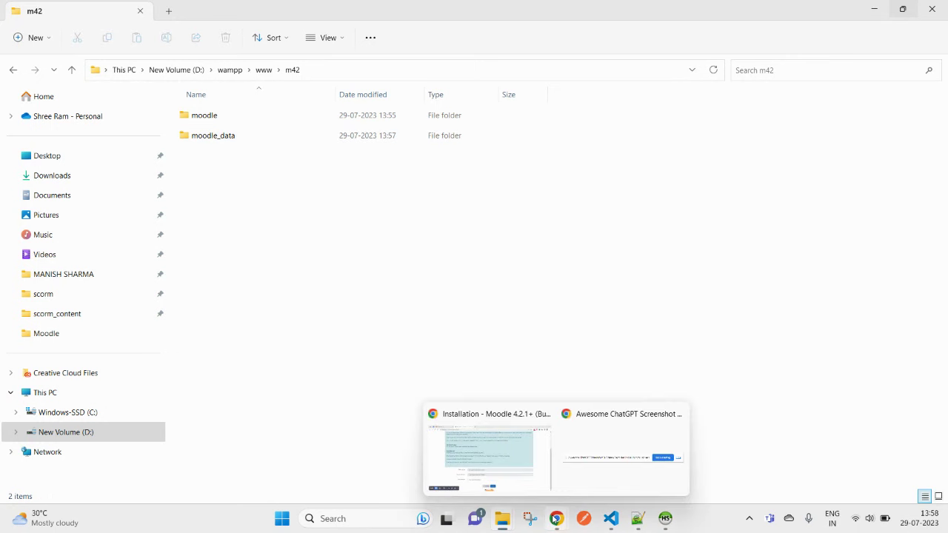
click(485, 414)
scroll(482, 370, up, 10)
click(228, 32)
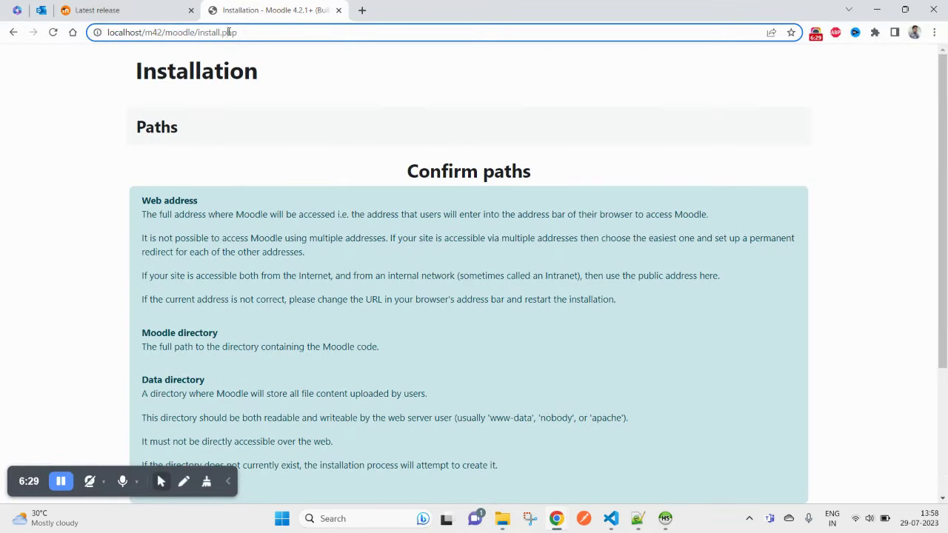
drag(199, 33, 606, 34)
key(BackSpace)
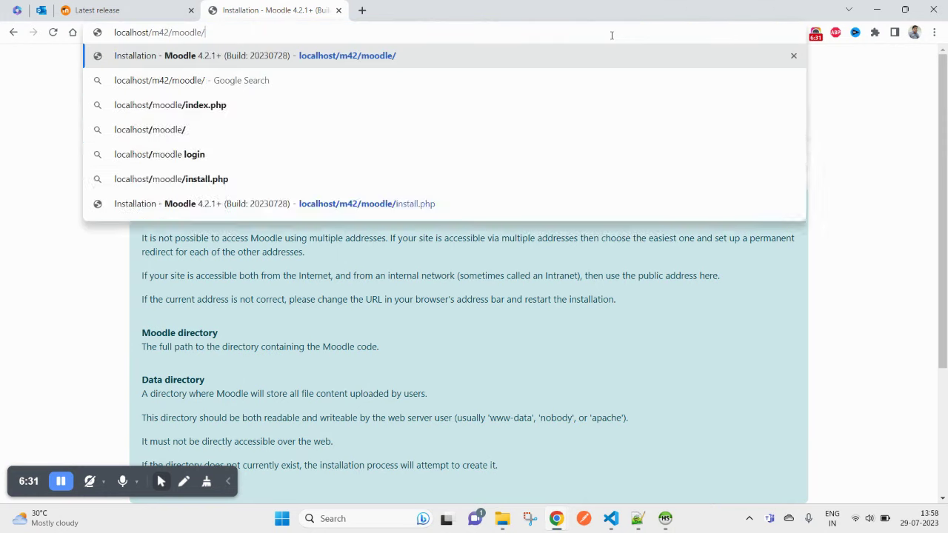
key(Return)
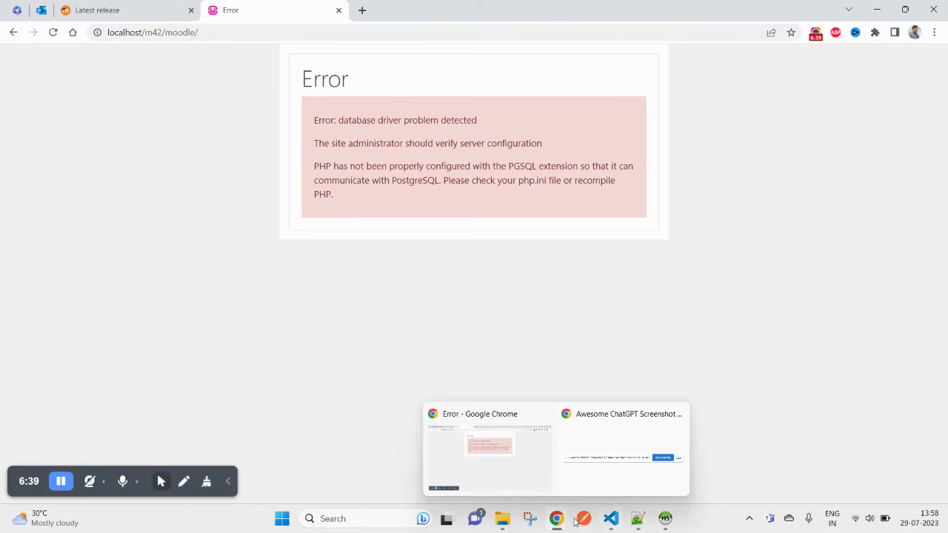
click(592, 457)
scroll(592, 457, up, 20)
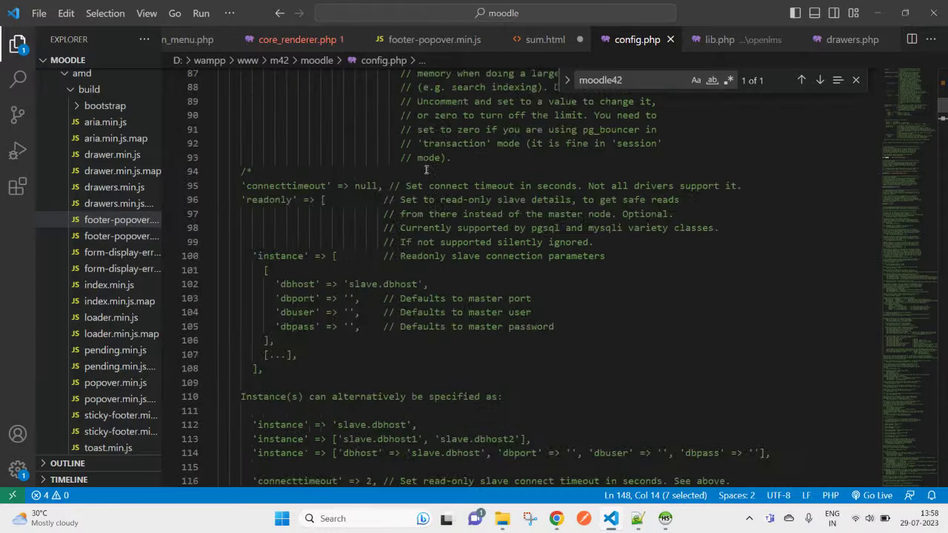
Step: Replace the pgsql database type on line 41 of config.php with mysqli
scroll(871, 260, down, 7)
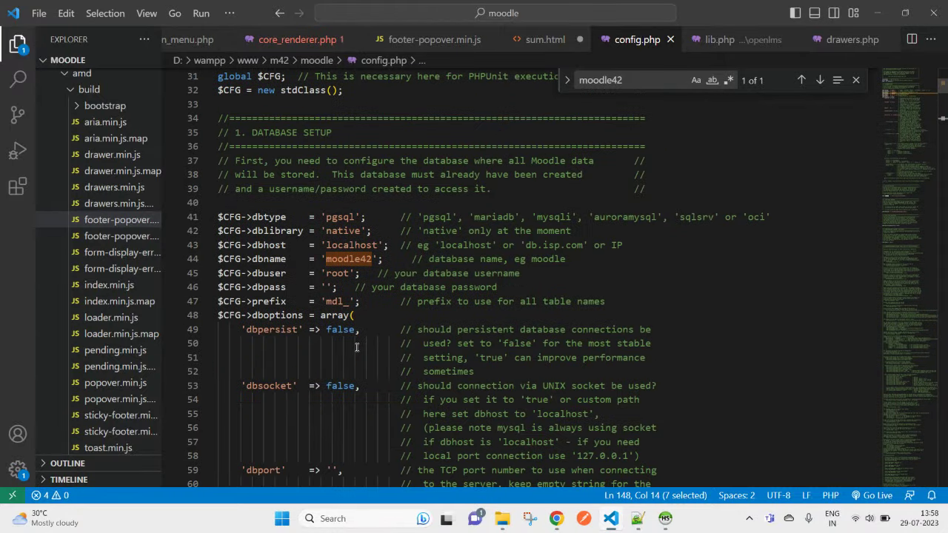
double_click(348, 217)
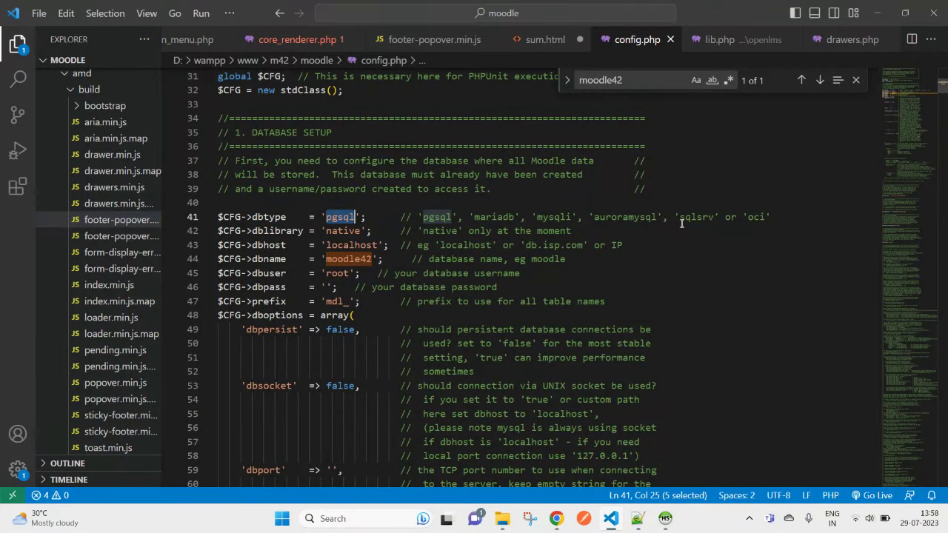
double_click(543, 218)
key(ctrl+c)
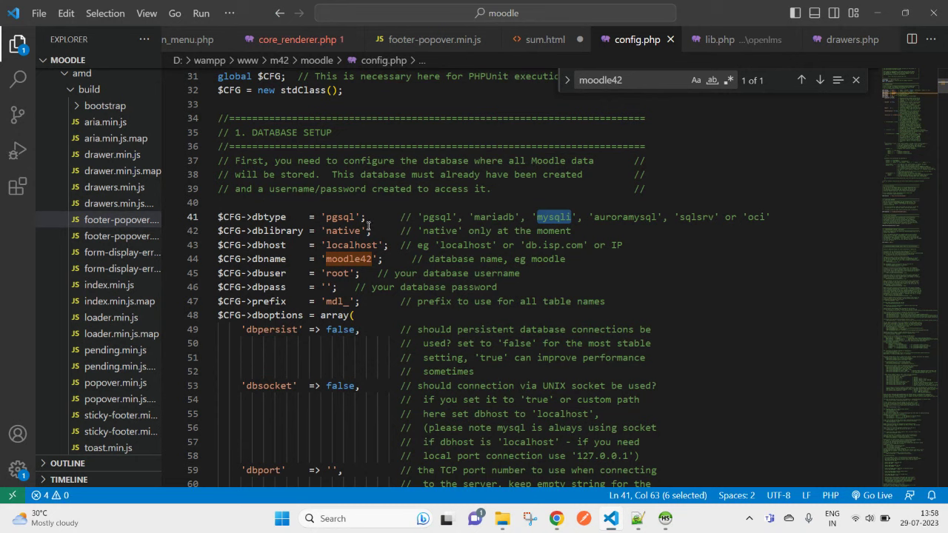
click(332, 218)
double_click(332, 218)
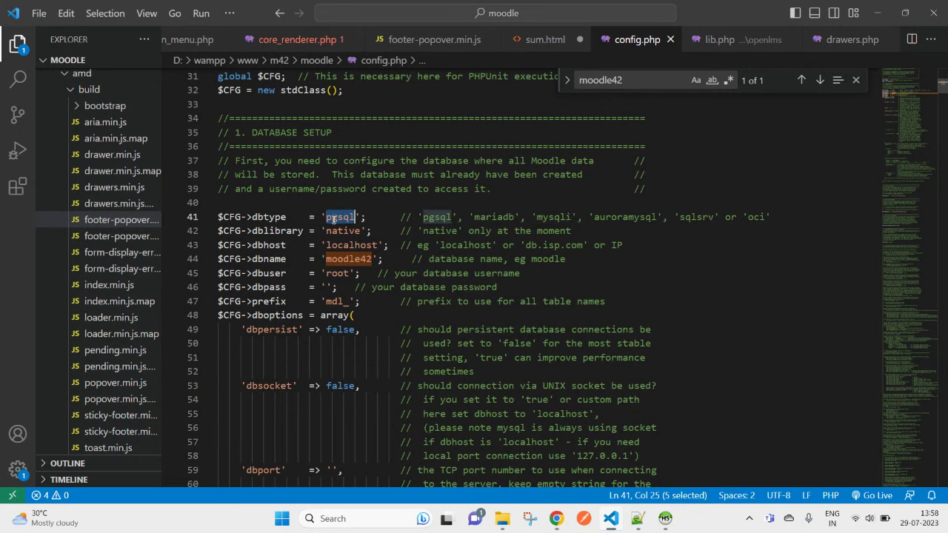
key(ctrl+v)
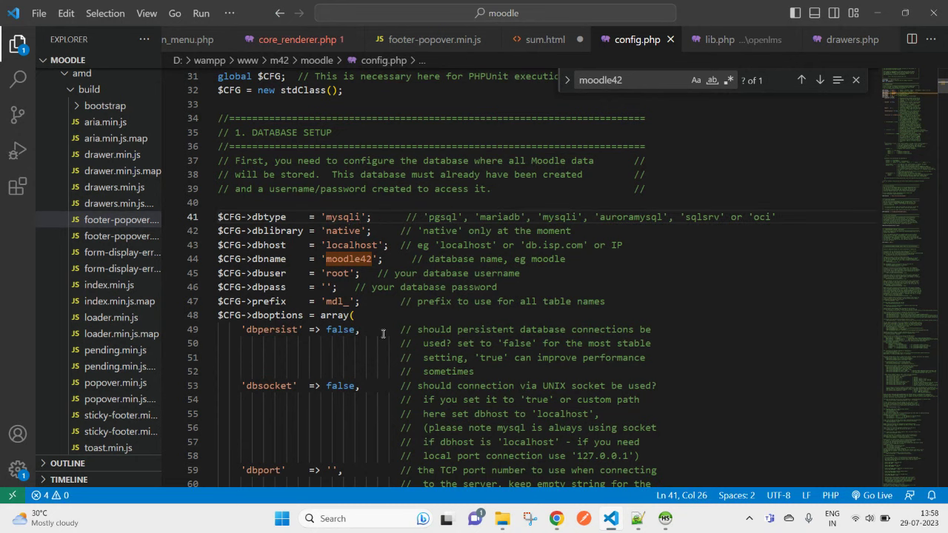
Step: Reload the Moodle page in Chrome to reach the installation copyright notice
key(alt+Tab)
right_click(334, 136)
click(369, 177)
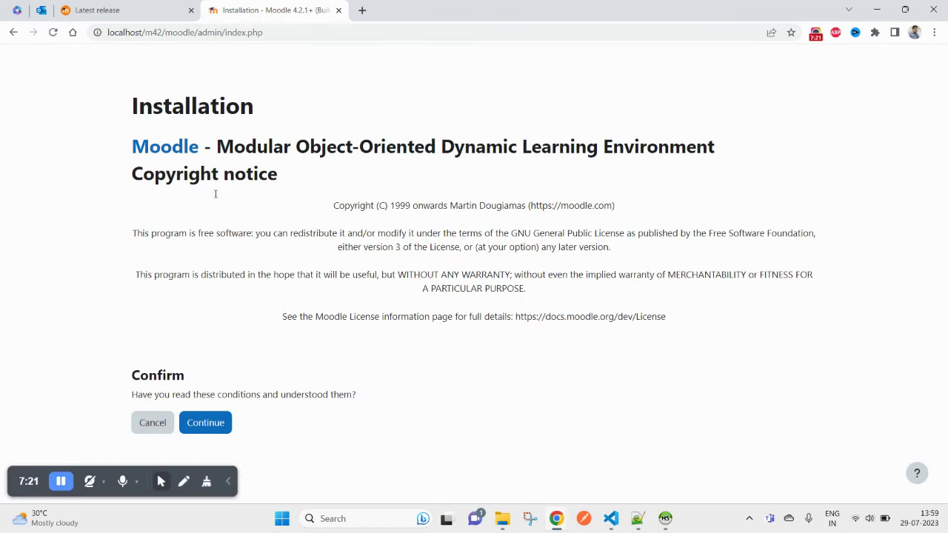
Step: Recheck config.php, then accept Moodle's copyright notice to continue to the server checks
click(610, 518)
scroll(319, 174, down, 5)
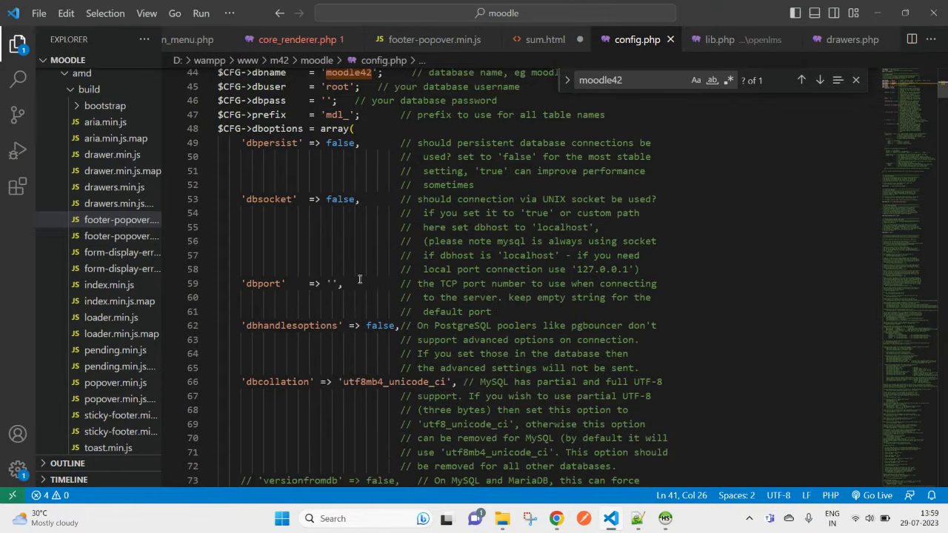
scroll(360, 278, up, 6)
key(alt+Tab)
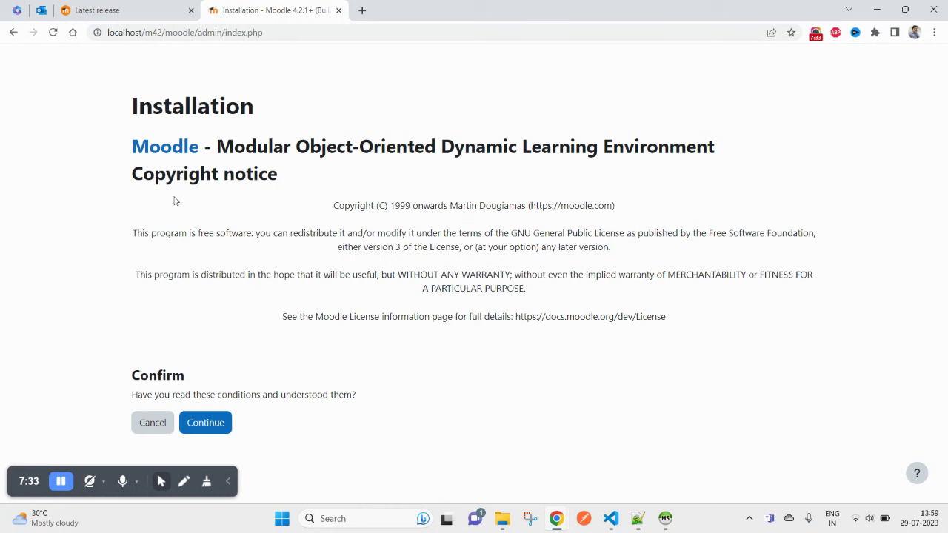
drag(271, 152, 596, 148)
click(213, 424)
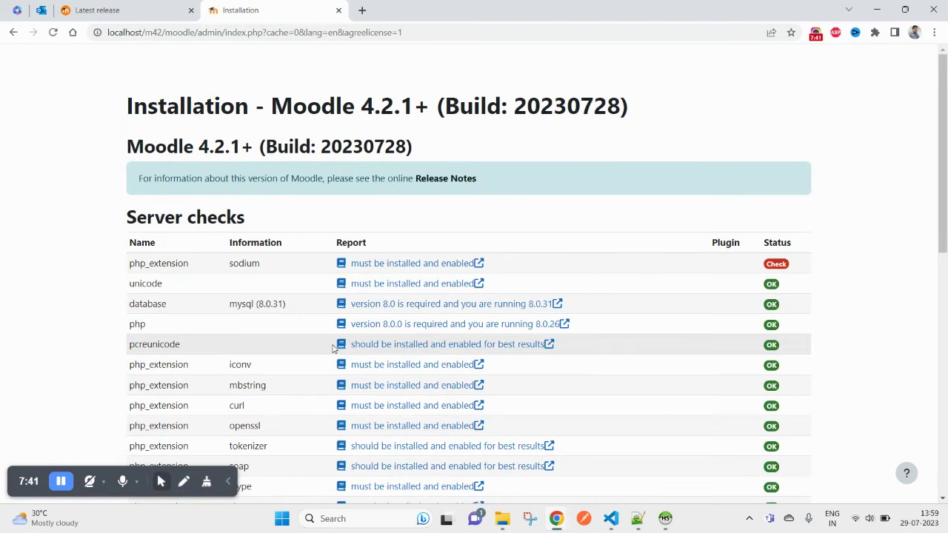
Step: Review the 4.2.1+ server checks, noting the version and the sodium php_extension row
drag(128, 141, 563, 180)
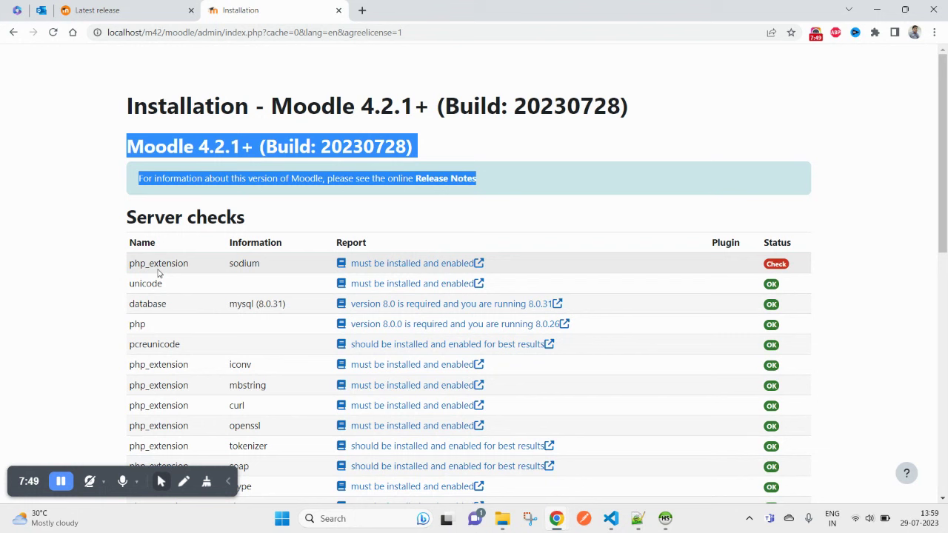
click(212, 266)
double_click(213, 265)
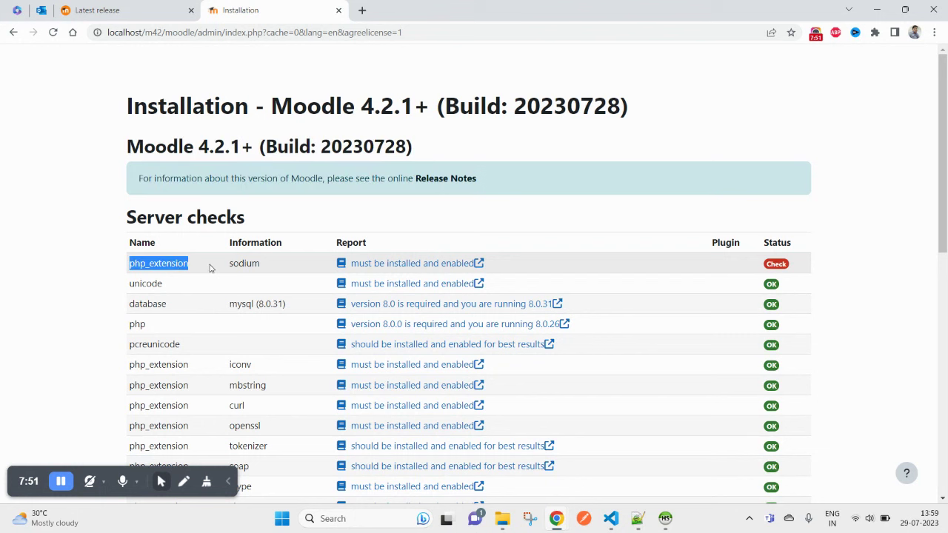
click(243, 263)
double_click(244, 264)
click(776, 265)
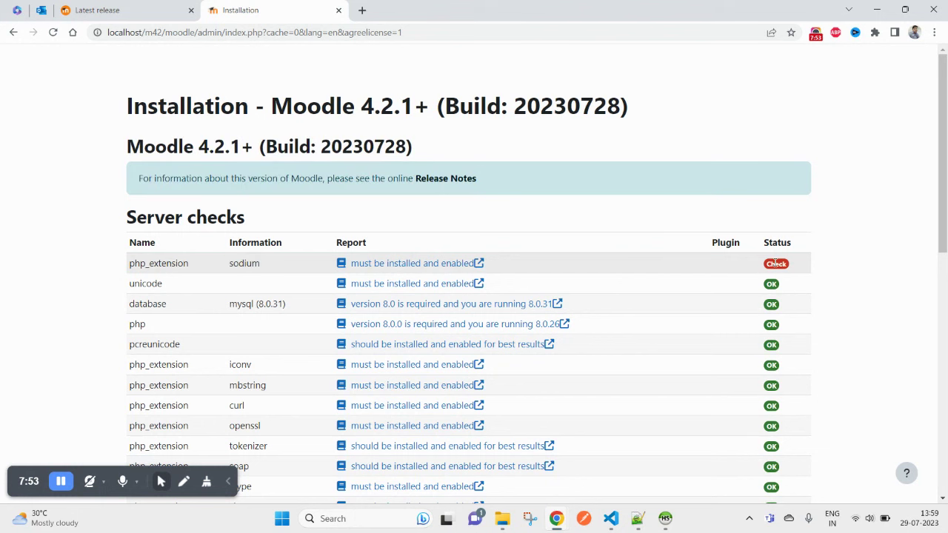
scroll(761, 310, down, 4)
scroll(761, 310, down, 4)
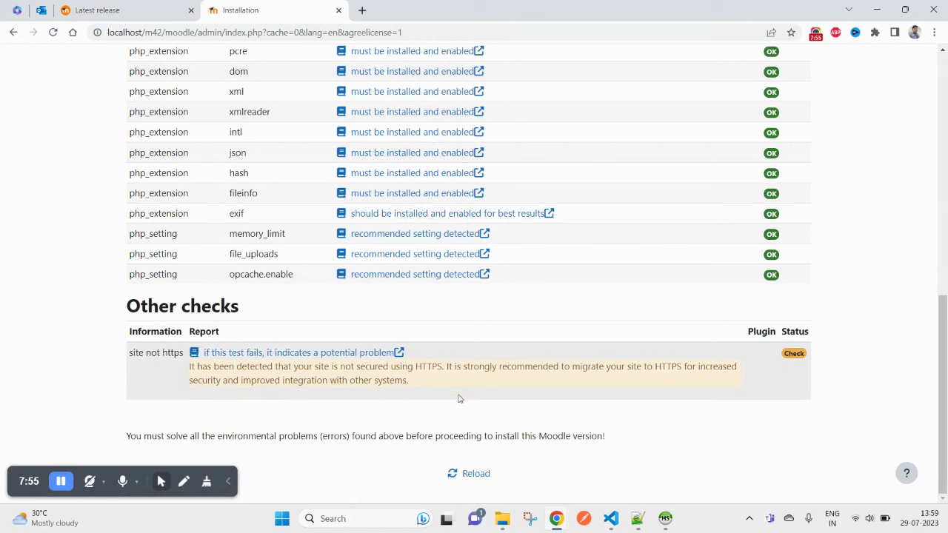
scroll(489, 414, up, 8)
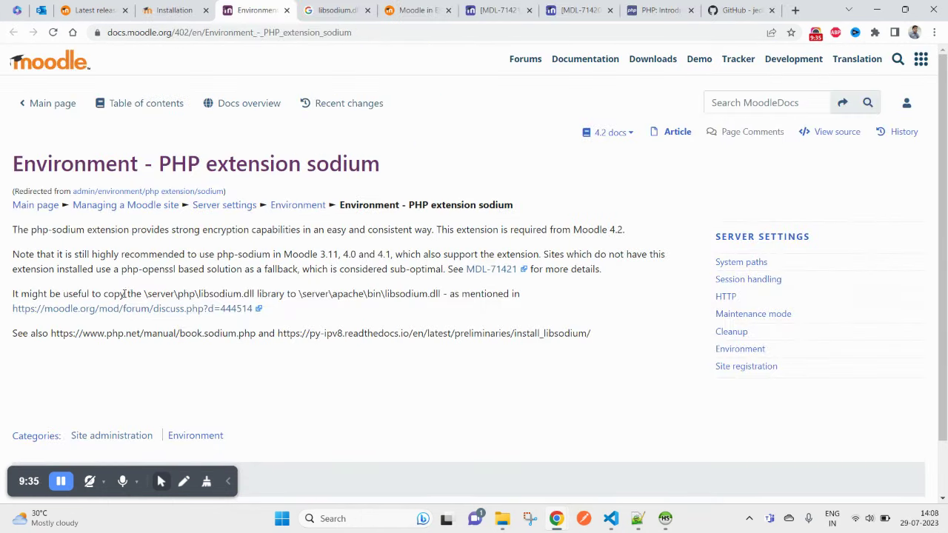
Step: Note the libsodium.dll source and Apache bin destination paths, then switch to the php8.0.26 folder
drag(151, 294, 258, 294)
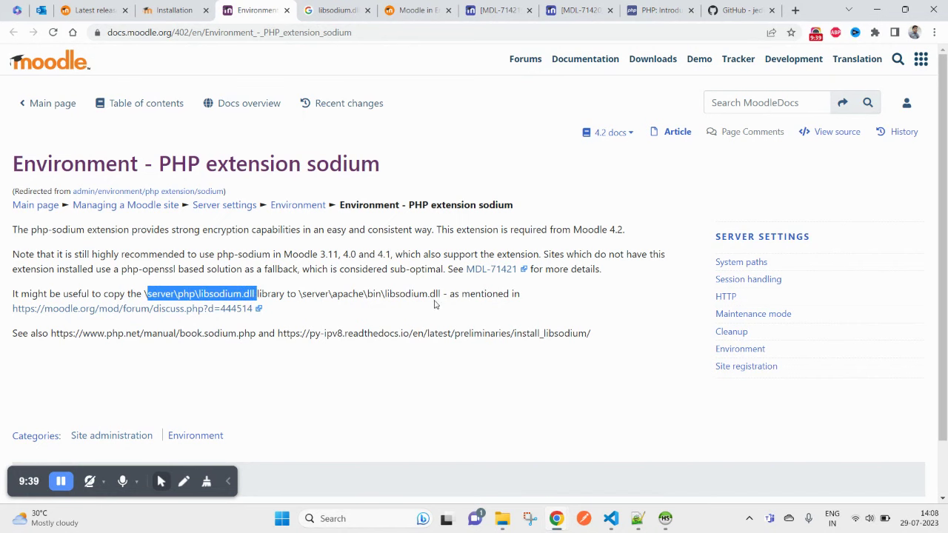
drag(443, 294, 301, 287)
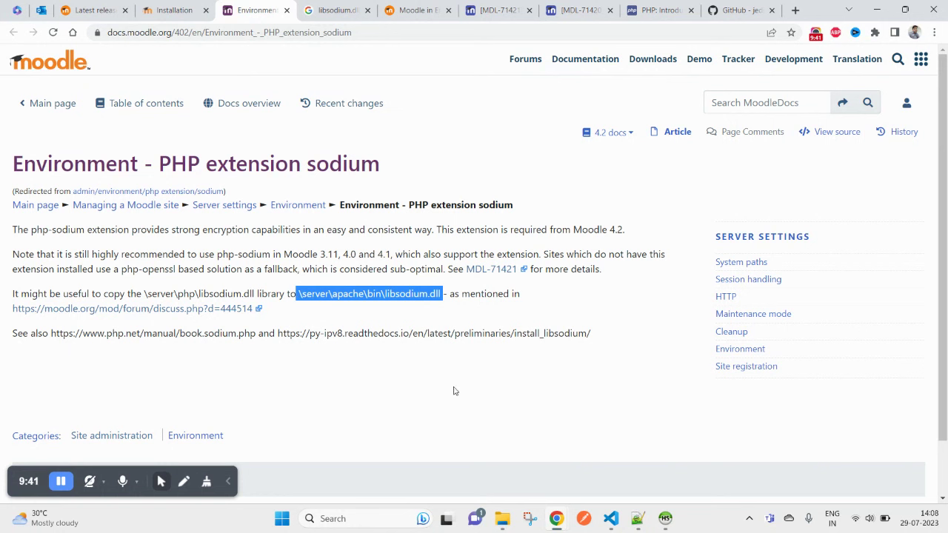
click(505, 523)
click(465, 482)
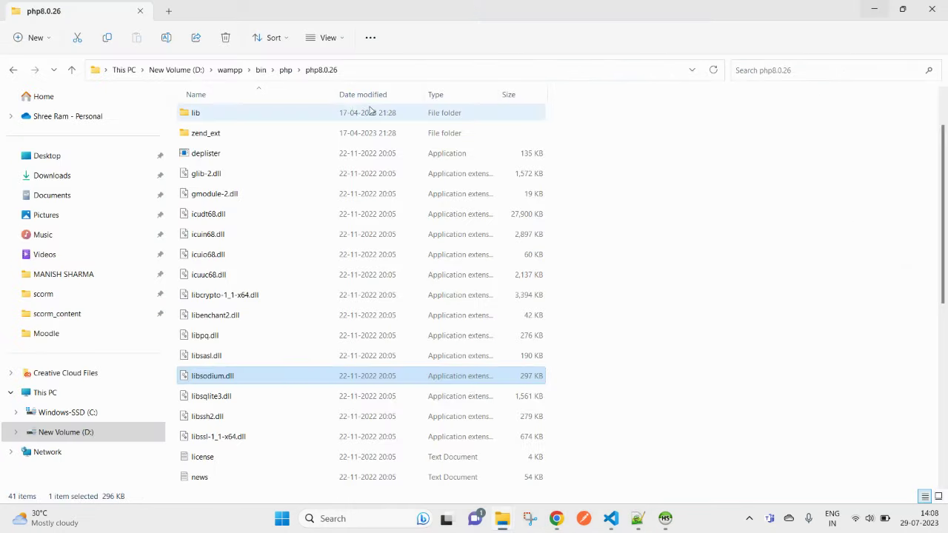
key(alt+Tab)
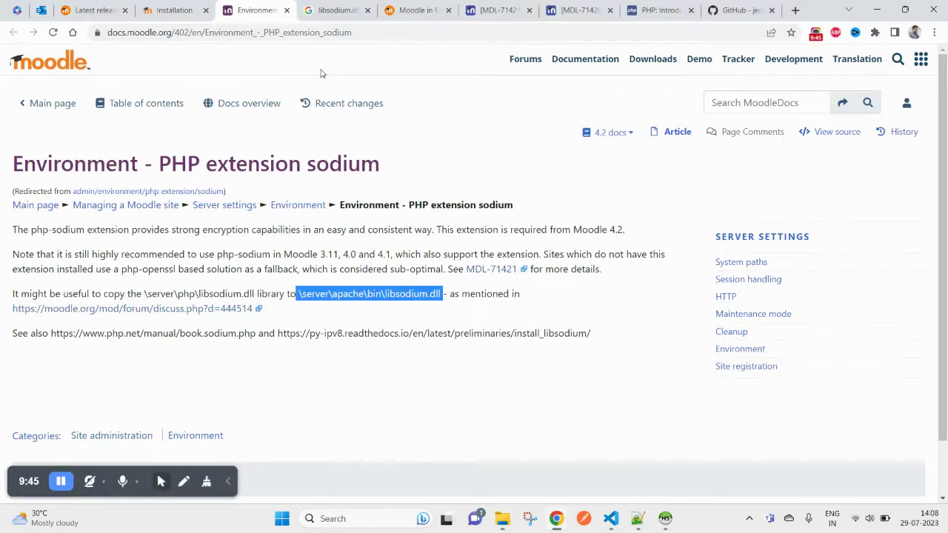
key(alt+Tab)
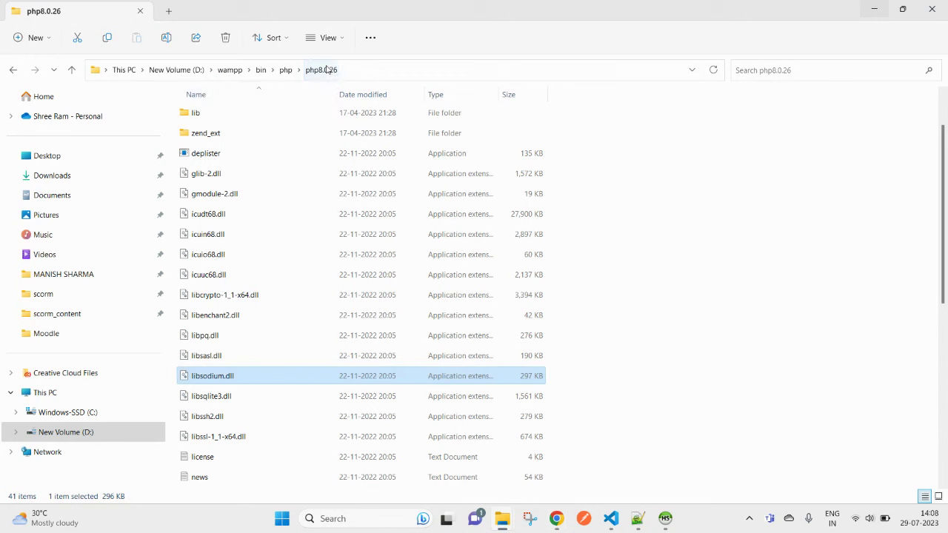
Step: Copy libsodium.dll from php8.0.26 and confirm the bin destination on the docs page
click(235, 396)
click(211, 381)
right_click(213, 379)
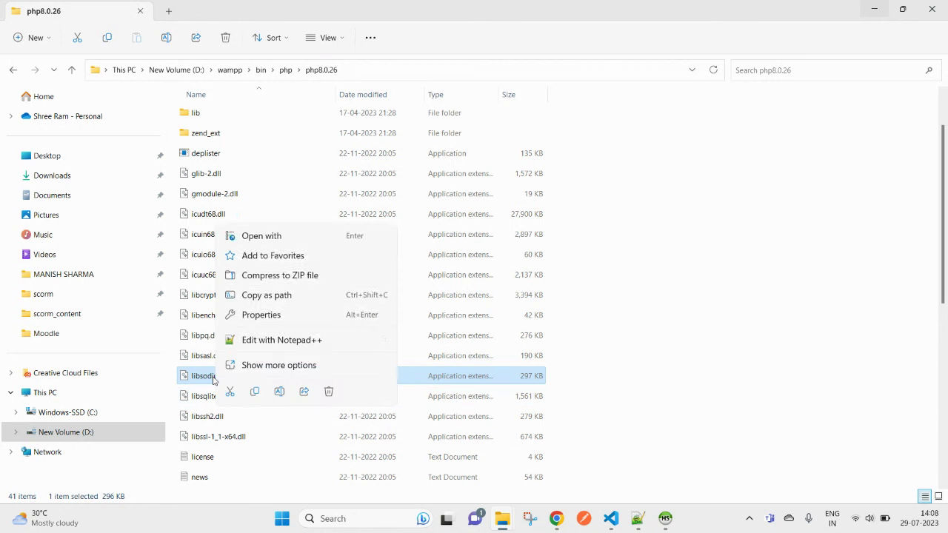
click(248, 364)
click(292, 276)
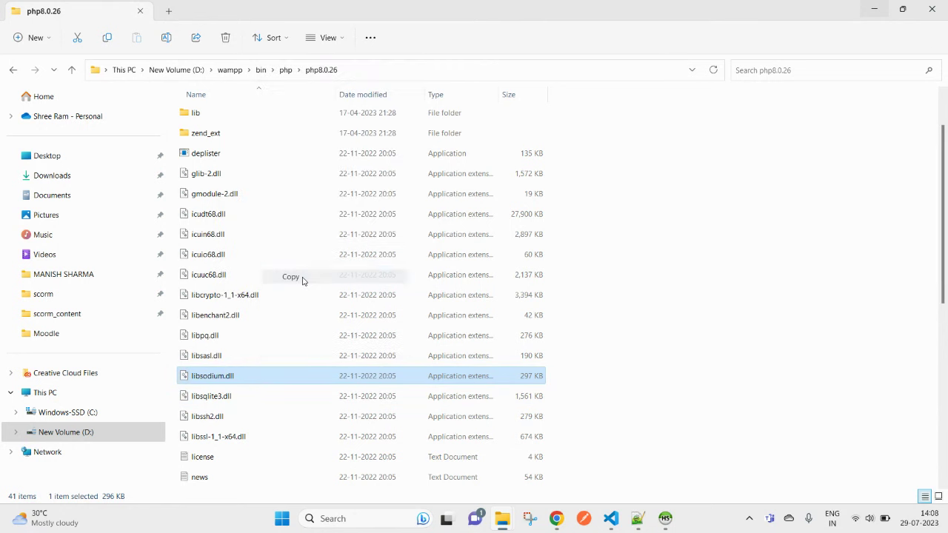
key(alt+Tab)
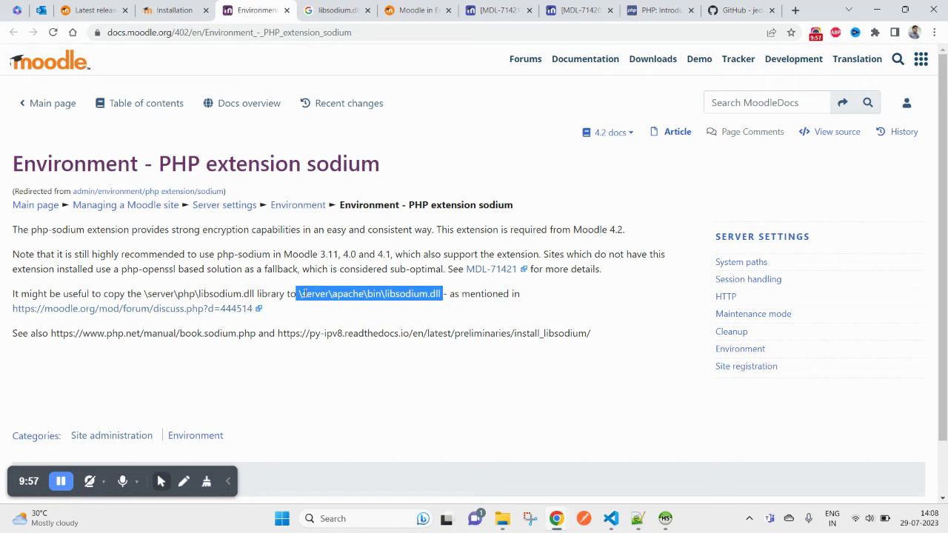
click(360, 306)
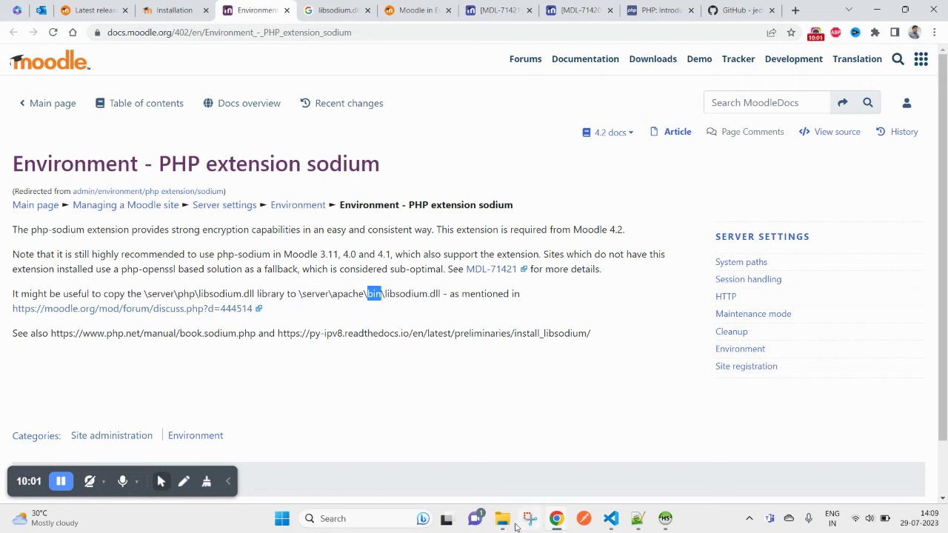
mouse_move(502, 525)
click(429, 453)
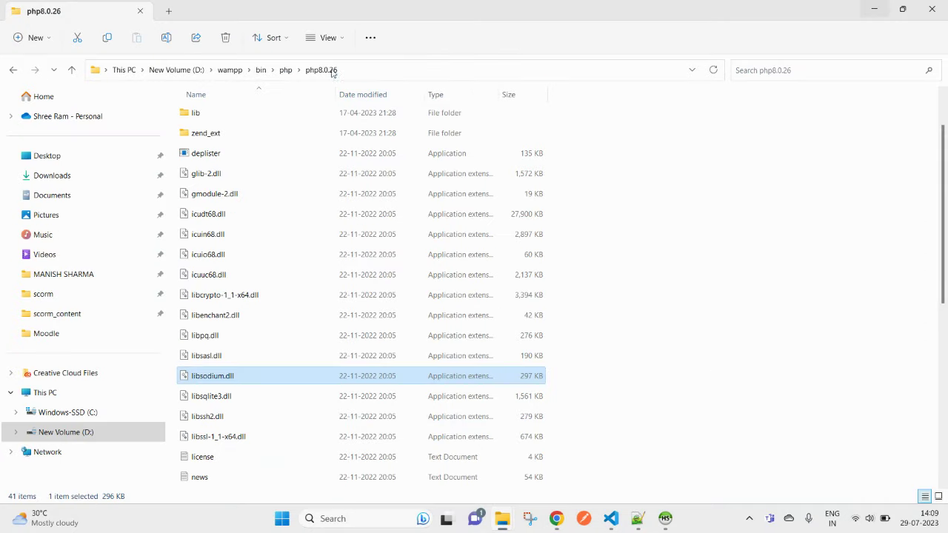
Step: Navigate from wampp bin into apache\apache2.4.54.2\bin
click(261, 70)
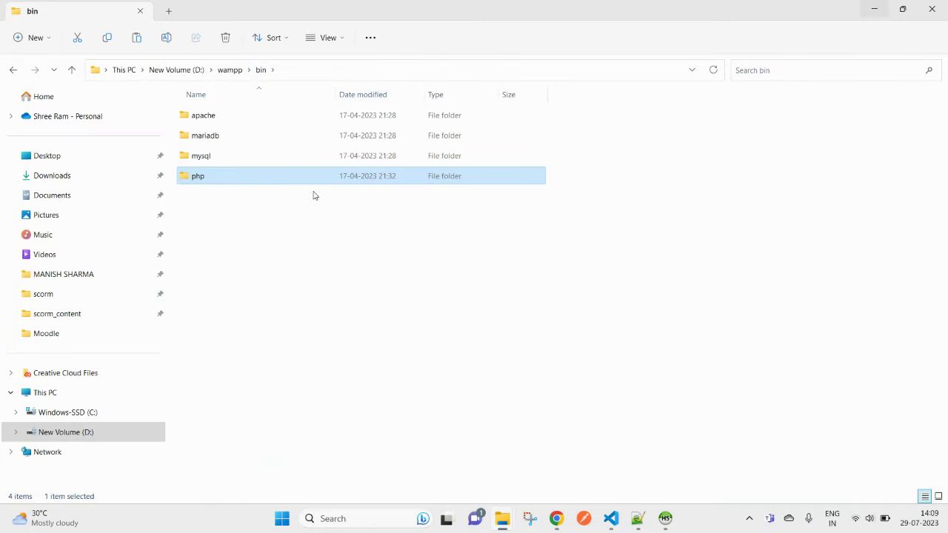
double_click(219, 116)
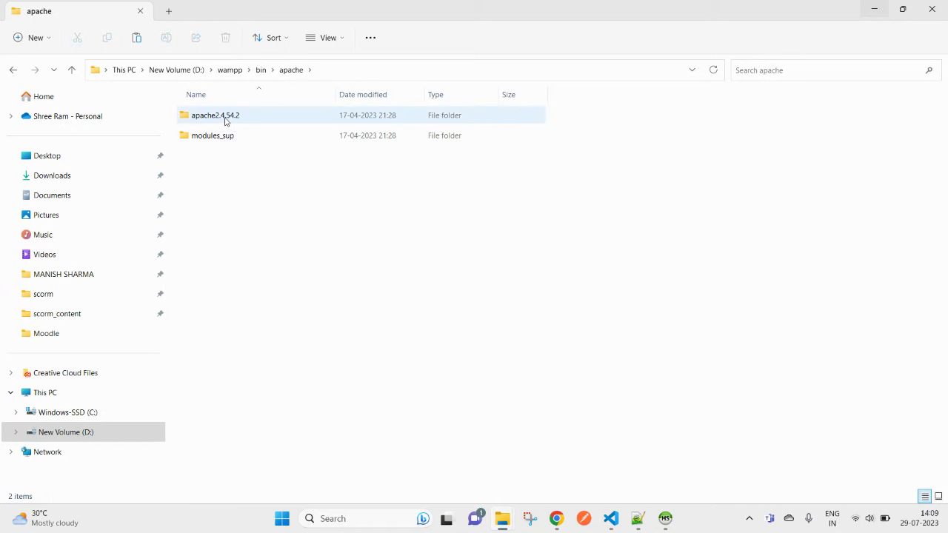
double_click(226, 121)
click(208, 122)
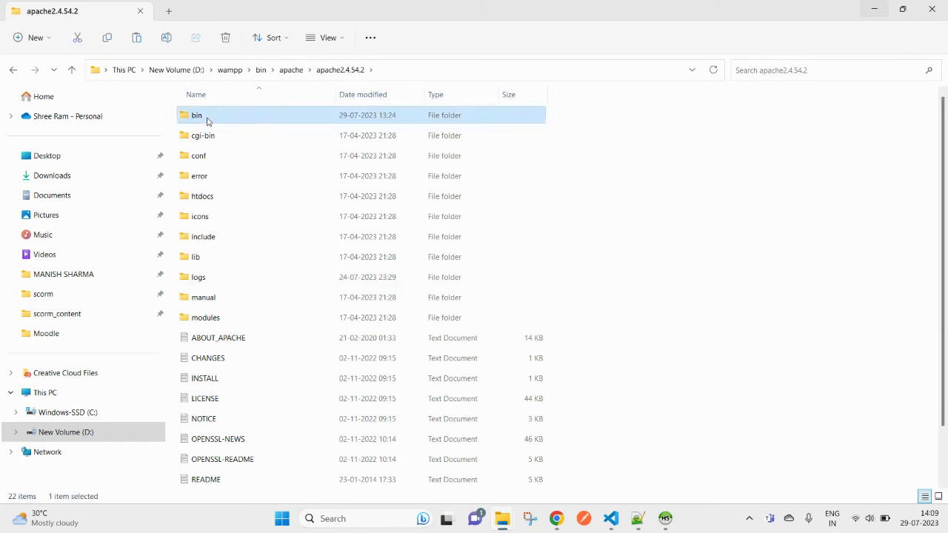
double_click(208, 122)
key(alt+Tab)
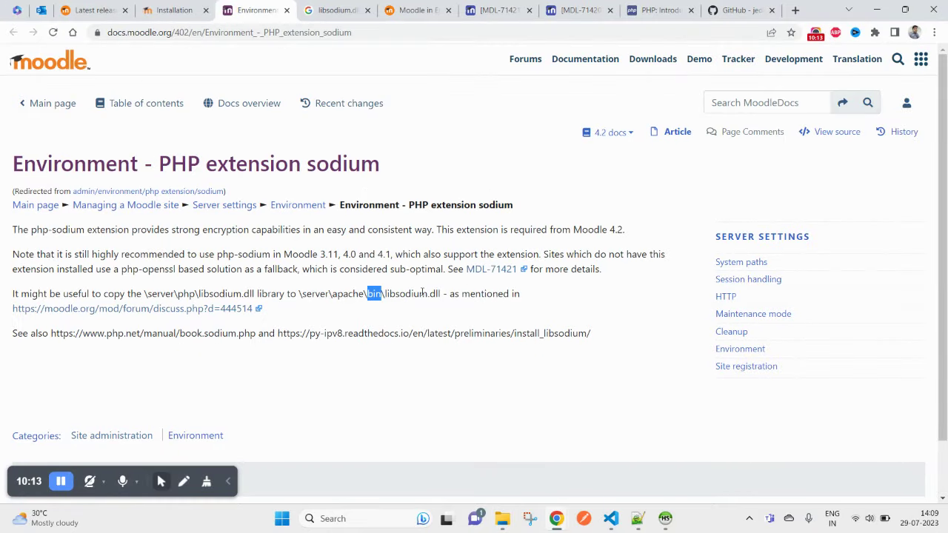
key(alt+Tab)
Step: Paste libsodium.dll into Apache's bin with Replace, retrying after the Folder In Use error
scroll(360, 397, down, 3)
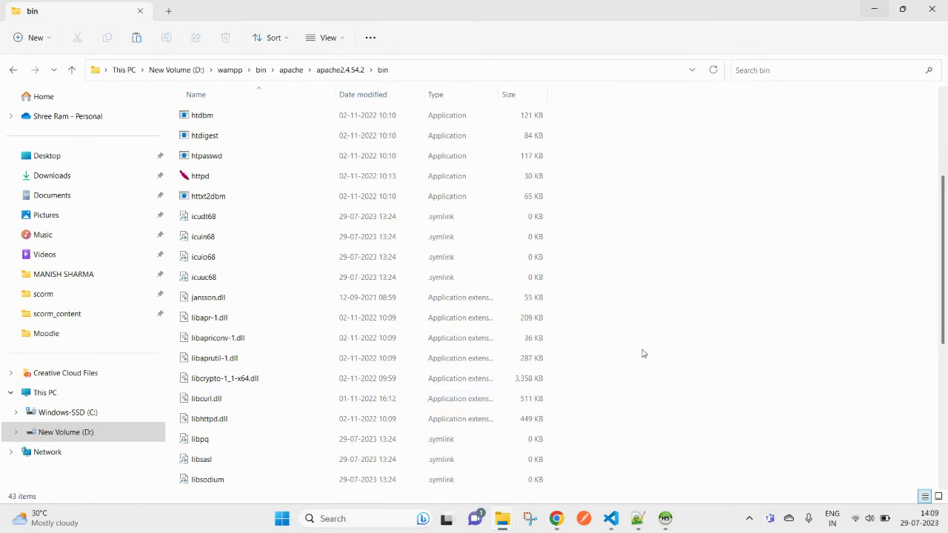
click(226, 320)
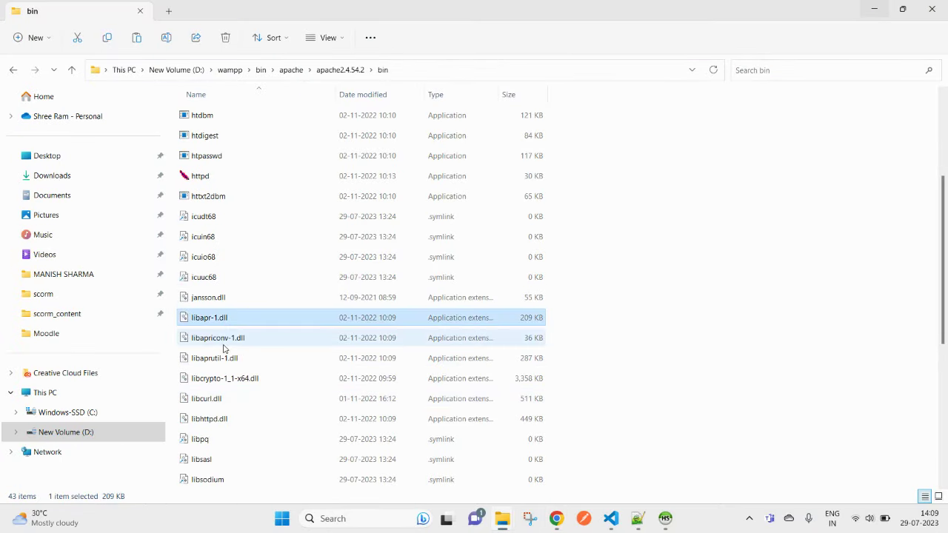
click(226, 341)
click(694, 325)
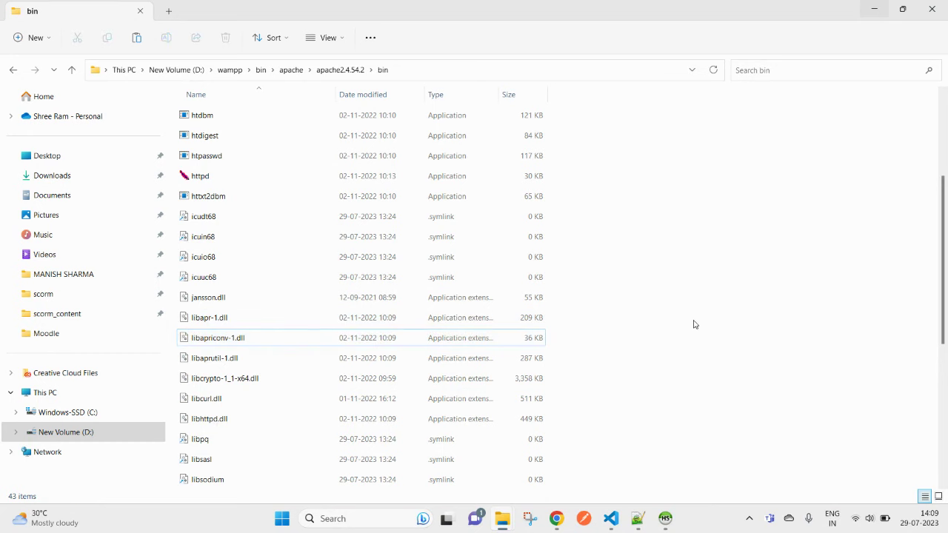
key(ctrl+v)
click(450, 197)
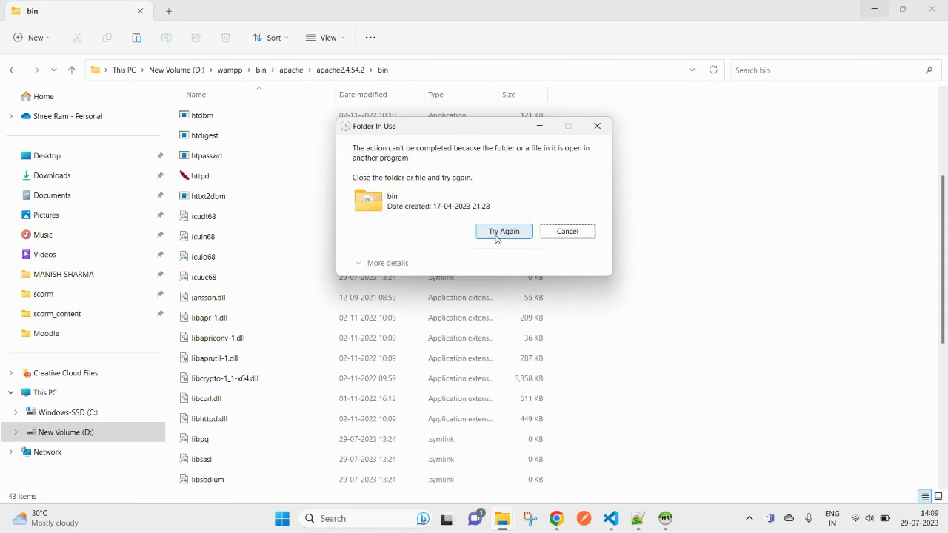
click(491, 236)
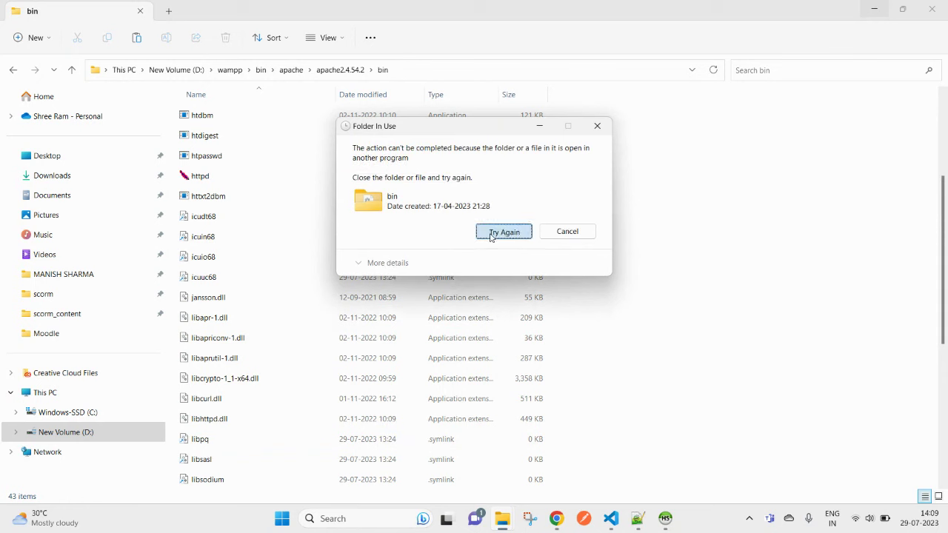
click(490, 237)
click(490, 236)
mouse_move(499, 523)
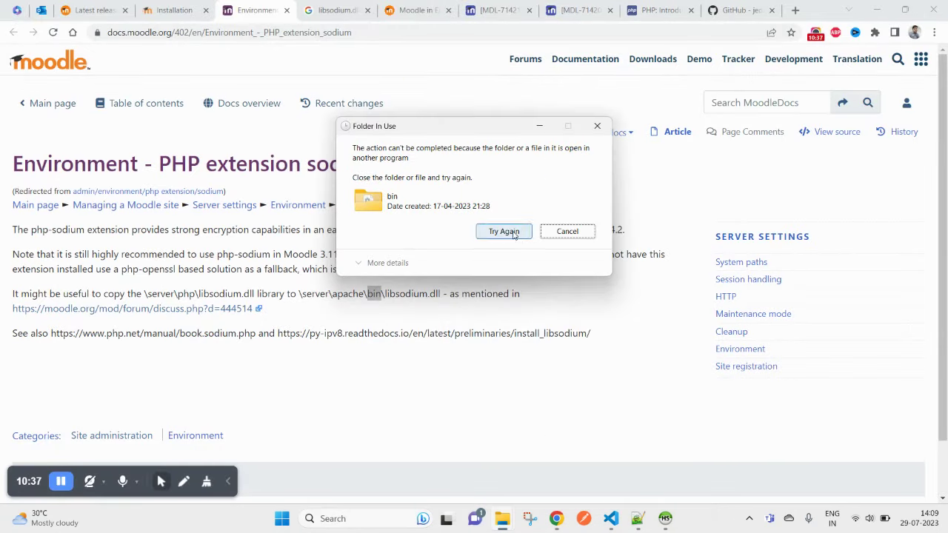
click(510, 231)
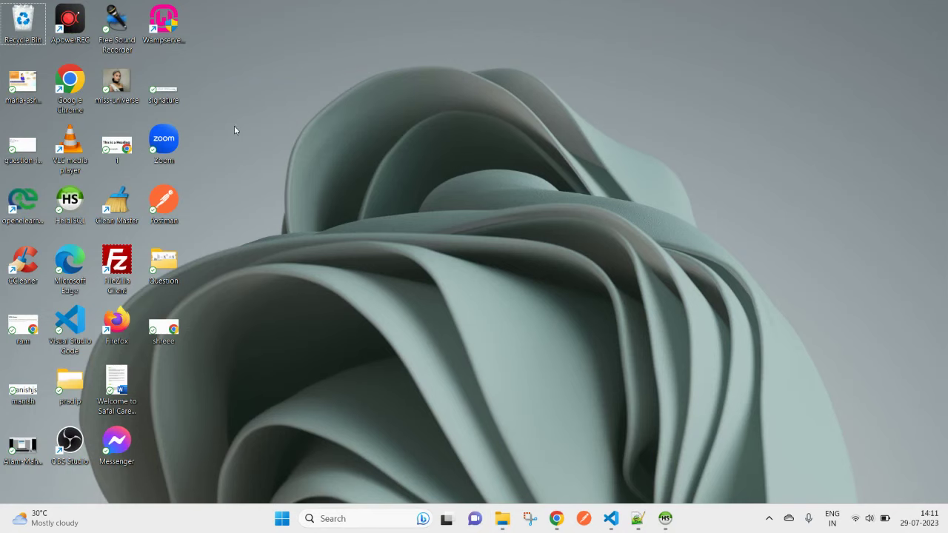
click(169, 26)
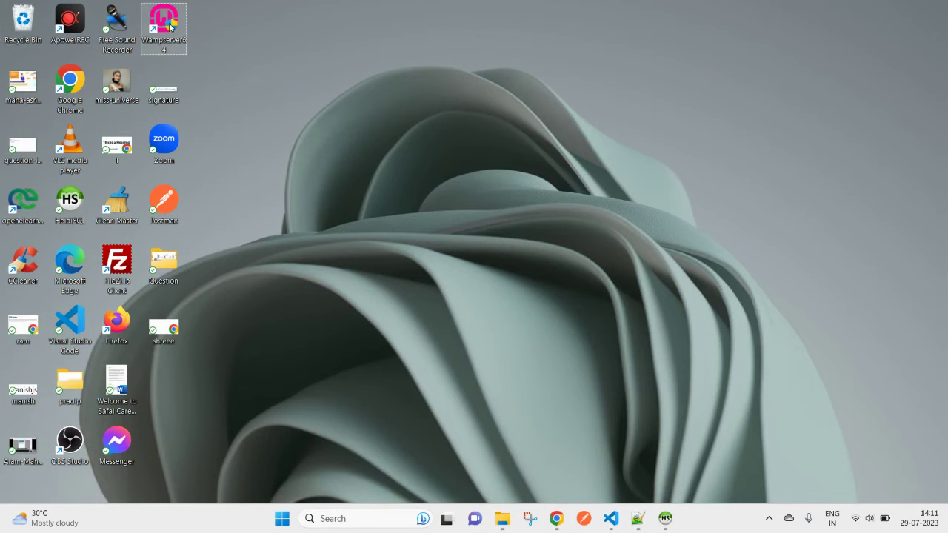
Step: Launch the Wampserver64 desktop shortcut, check the tray, and bring back the php8.0.26 window
double_click(170, 26)
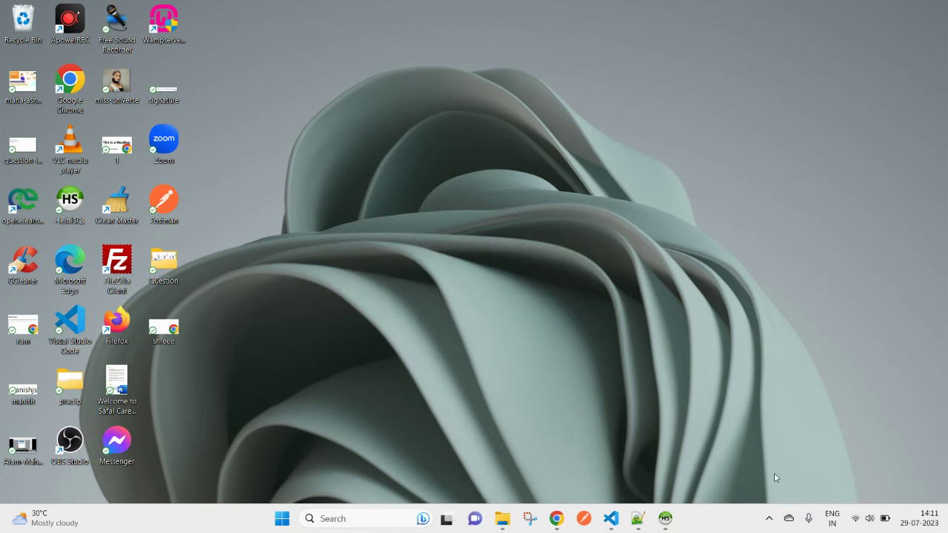
click(770, 520)
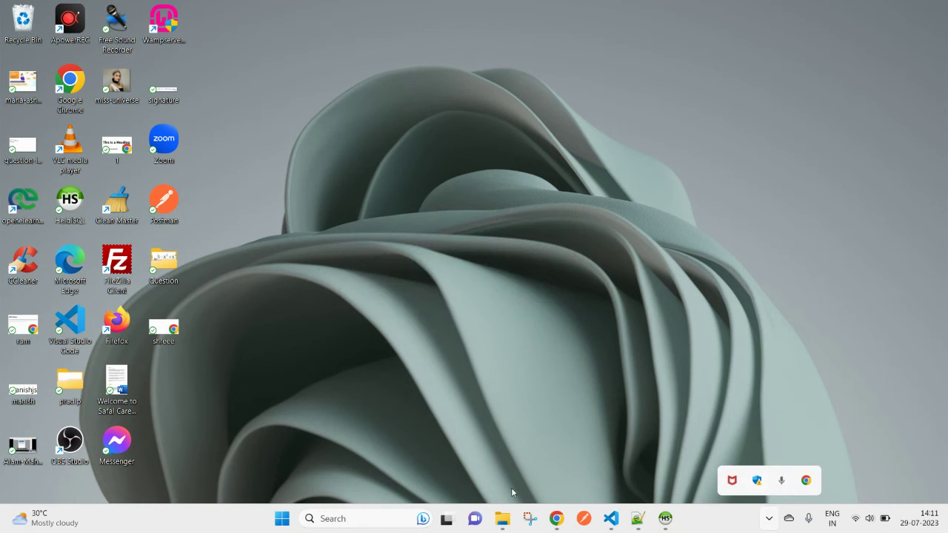
mouse_move(513, 524)
click(489, 465)
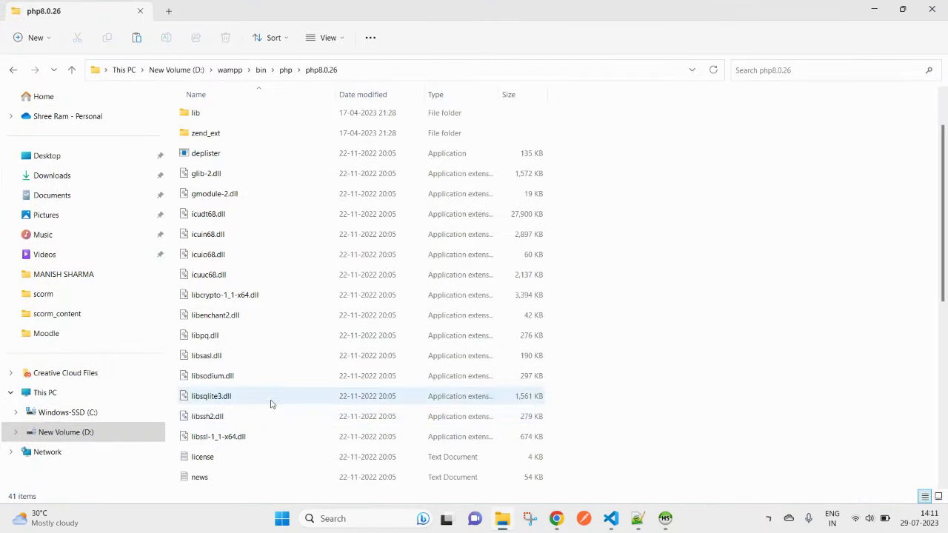
Step: Copy libsodium.dll and paste it into the apache2.4.54.2 folder
click(212, 377)
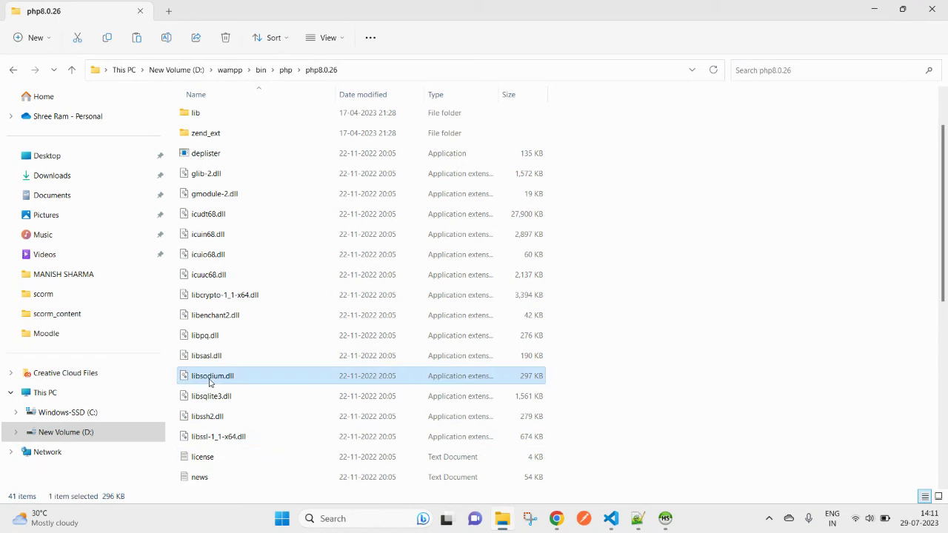
right_click(212, 377)
click(239, 370)
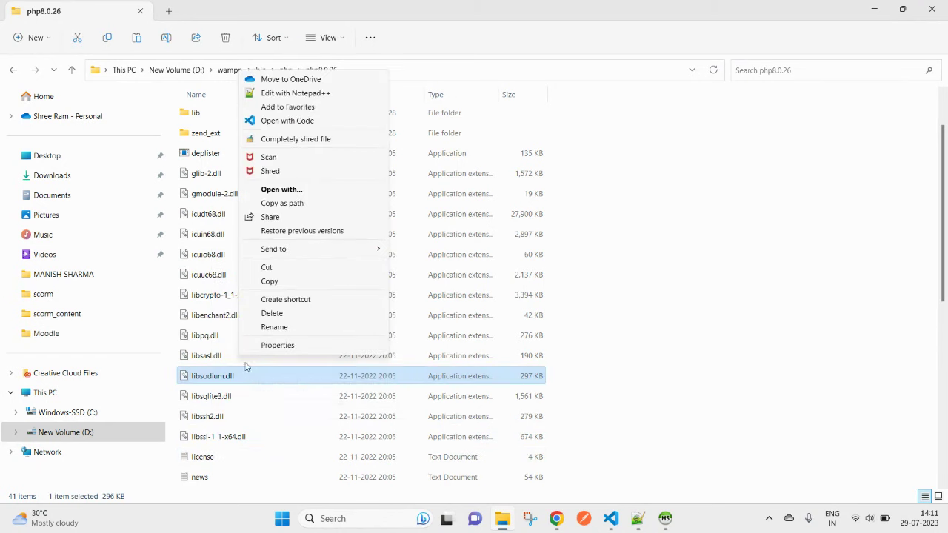
click(272, 283)
click(260, 69)
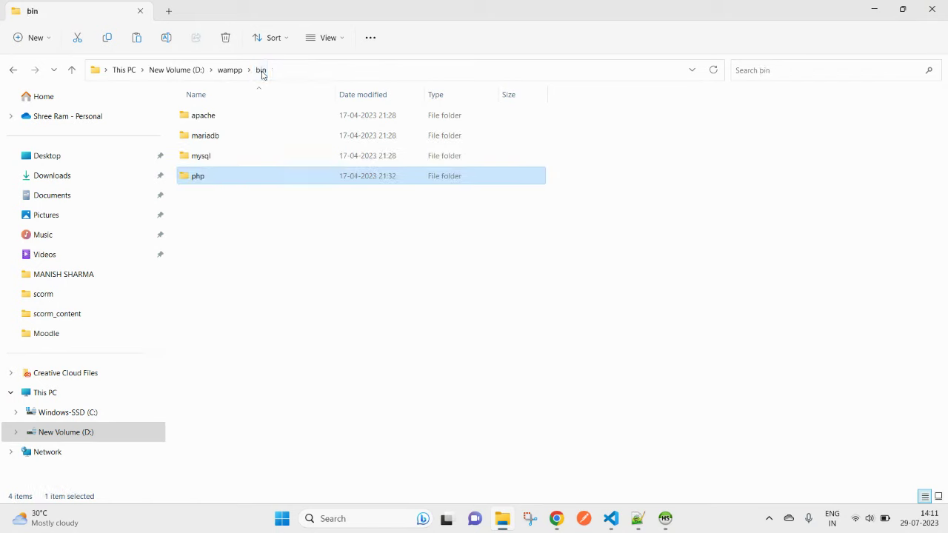
double_click(215, 122)
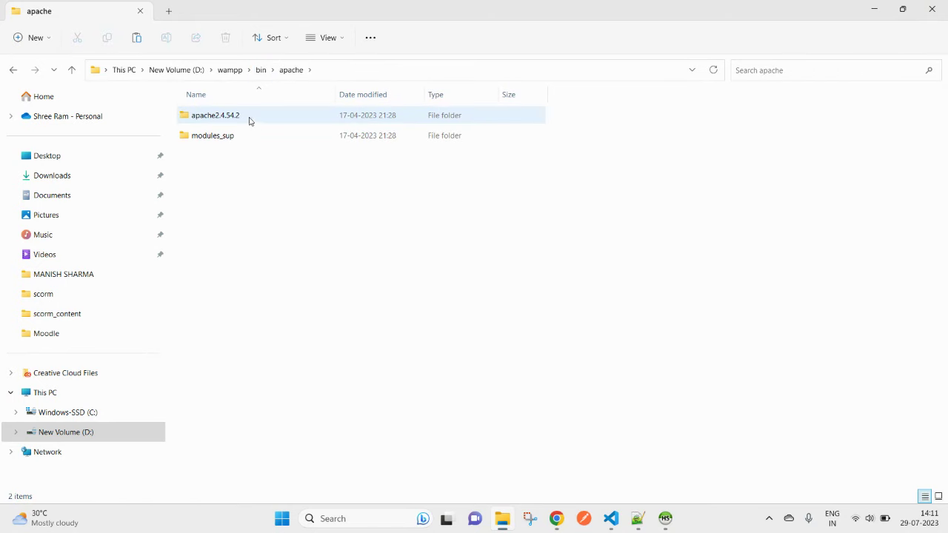
double_click(250, 121)
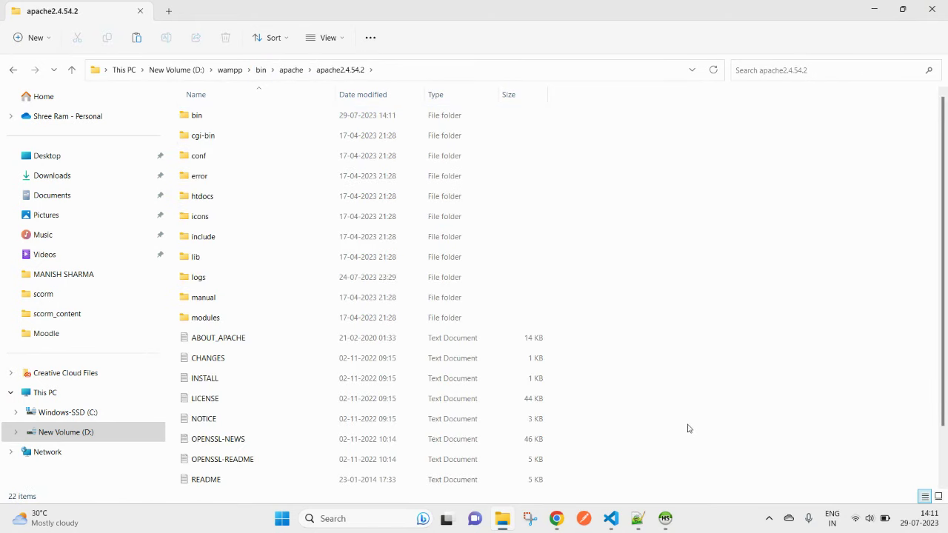
key(ctrl+v)
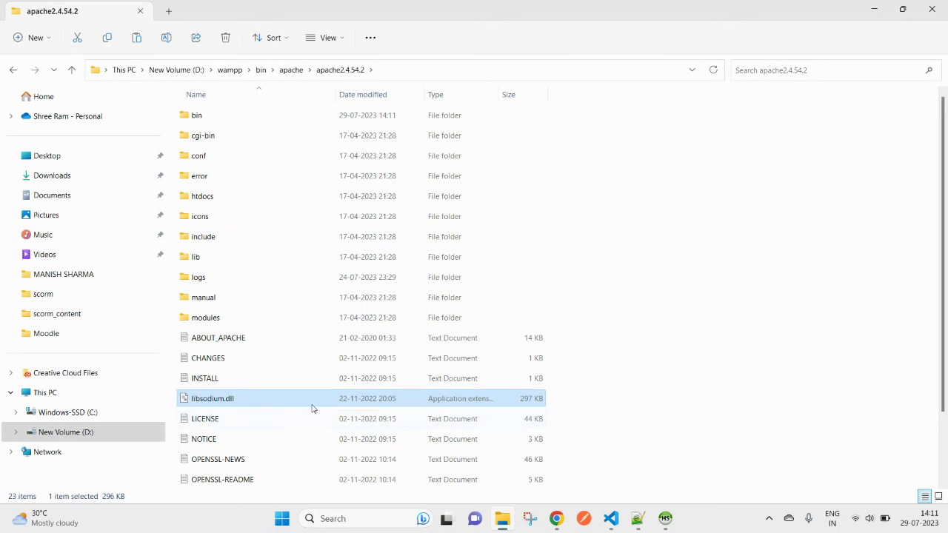
Step: Paste libsodium.dll into Apache's bin folder, replacing the existing copy
scroll(297, 453, down, 1)
scroll(297, 454, up, 1)
scroll(292, 452, down, 2)
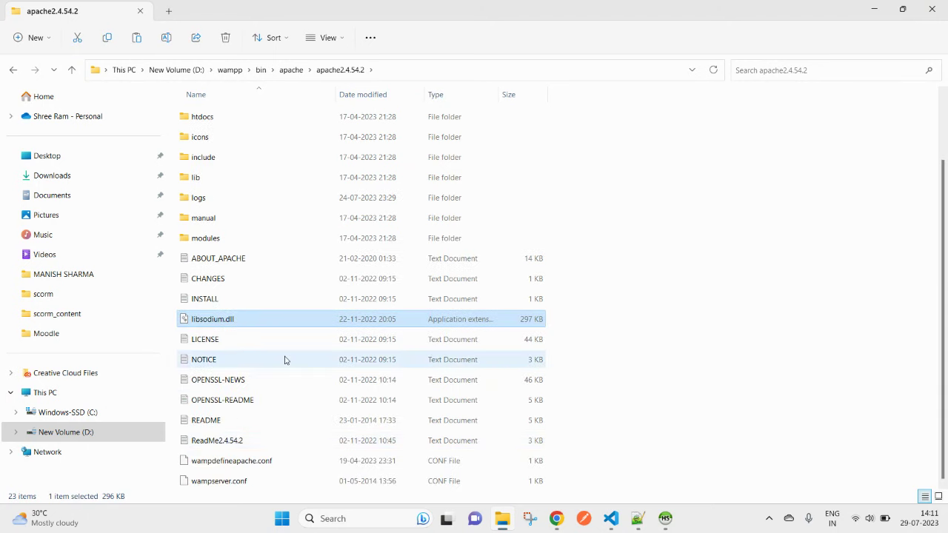
scroll(283, 359, up, 2)
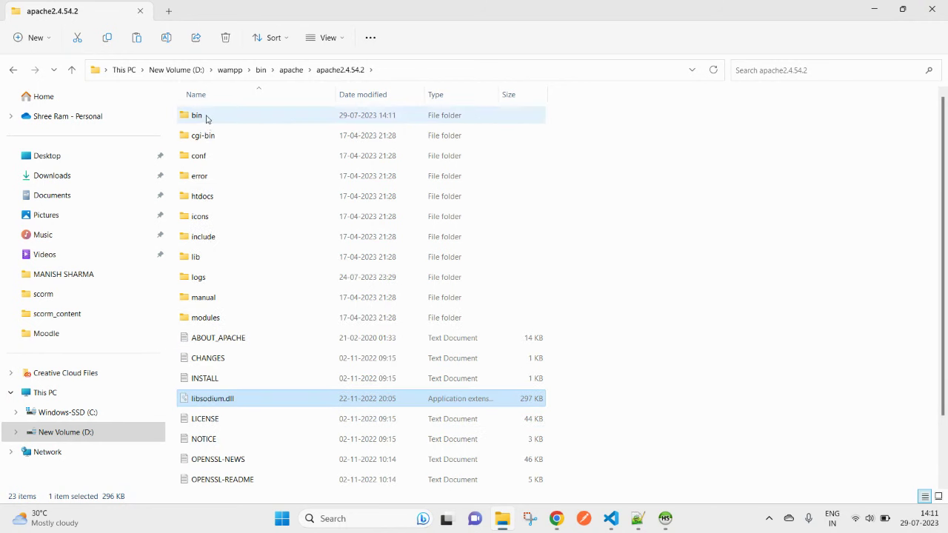
double_click(206, 118)
scroll(520, 450, down, 8)
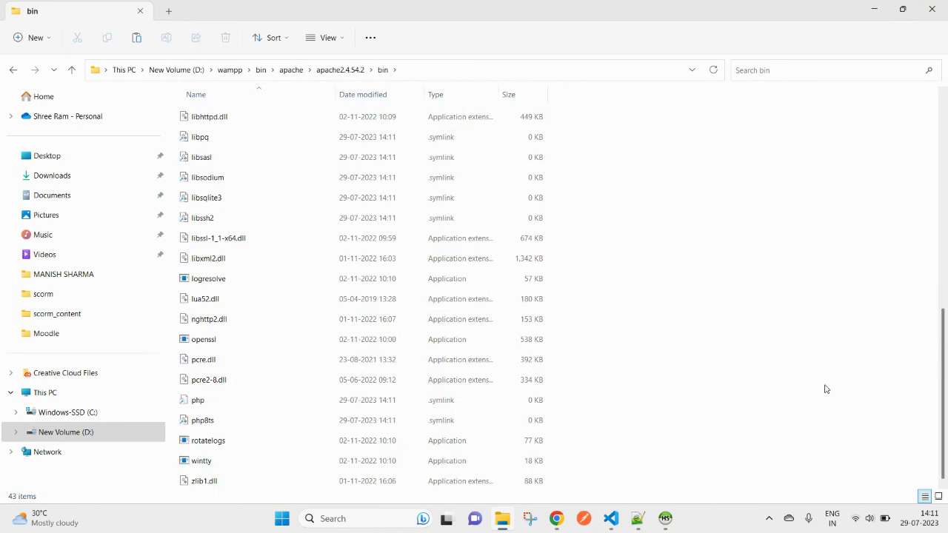
key(ctrl+v)
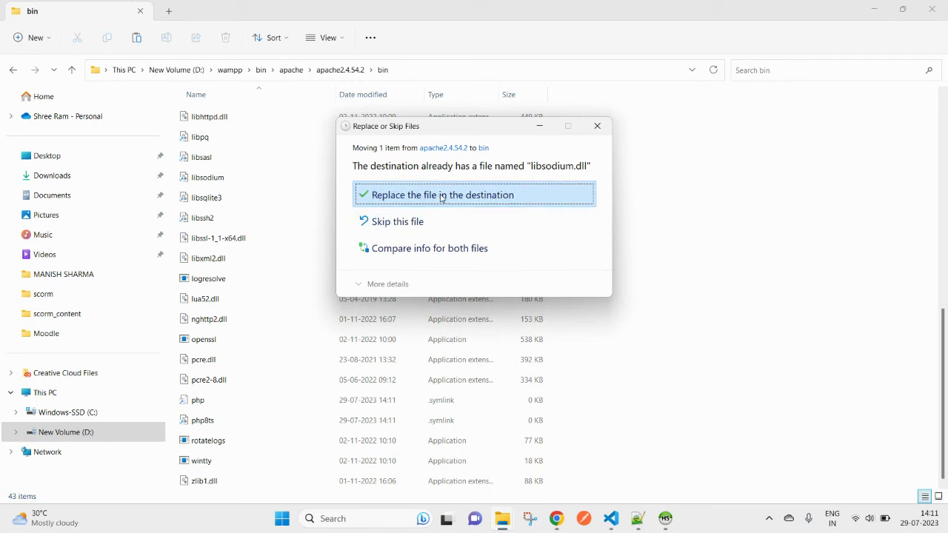
click(440, 196)
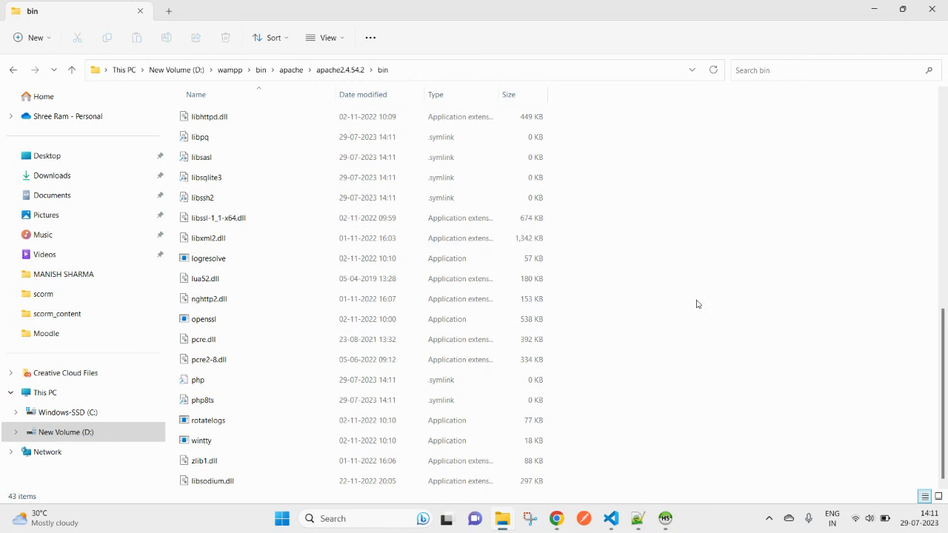
Step: Check the l-files in bin and sort by Date modified to confirm libsodium.dll is there
key(l)
key(l)
key(l)
key(l)
key(l)
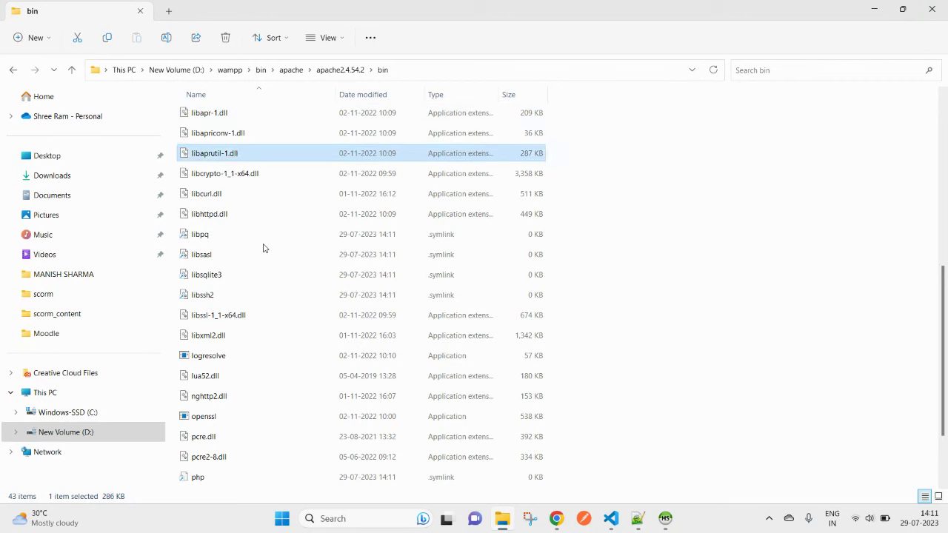
key(l)
key(l)
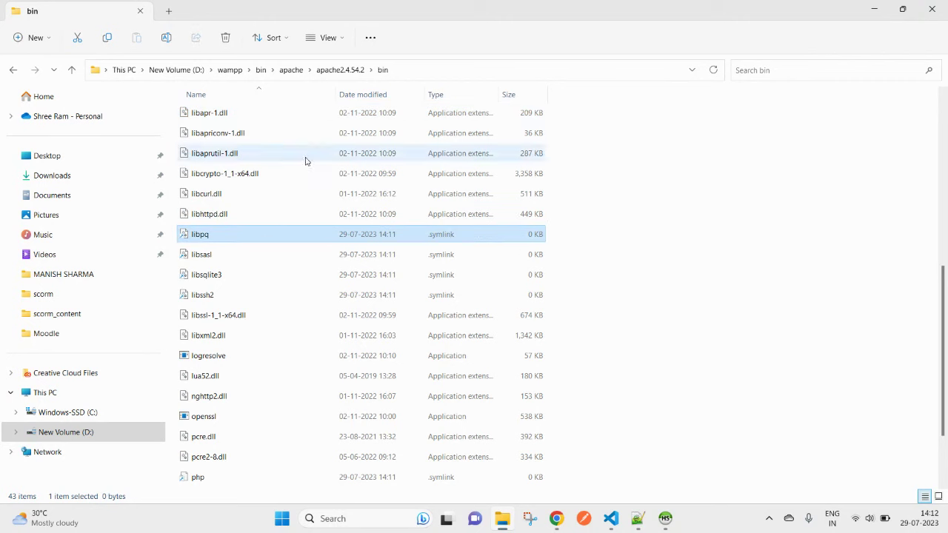
click(324, 252)
click(312, 279)
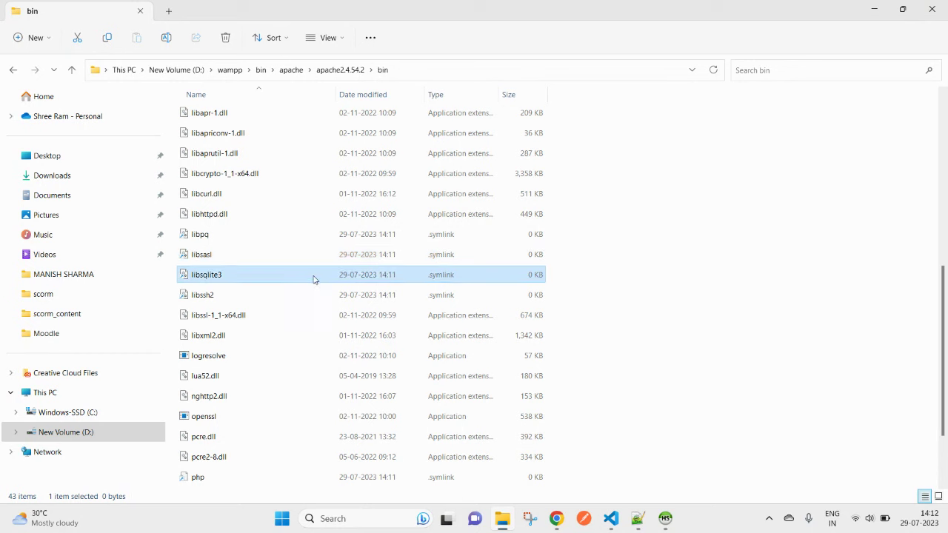
key(l)
key(l)
key(l)
key(l)
key(l)
key(l)
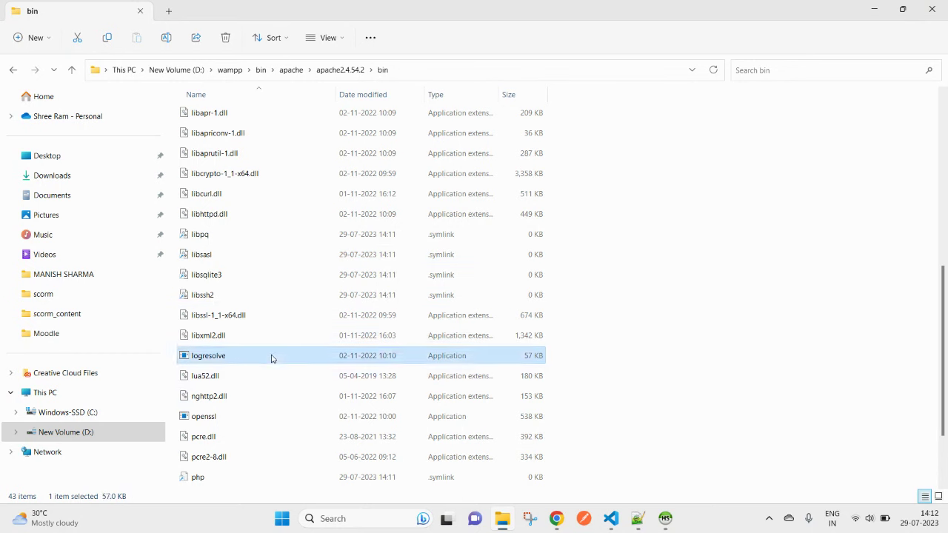
key(l)
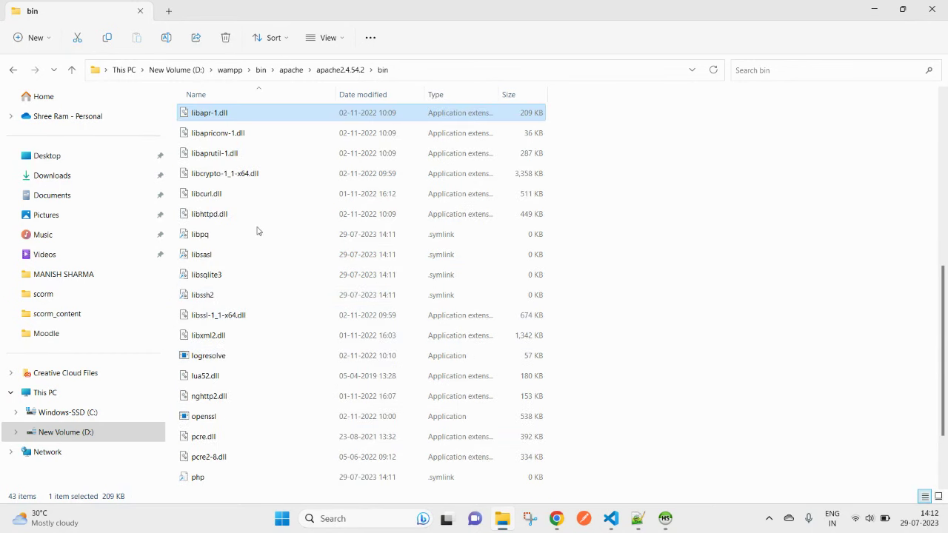
scroll(256, 237, up, 1)
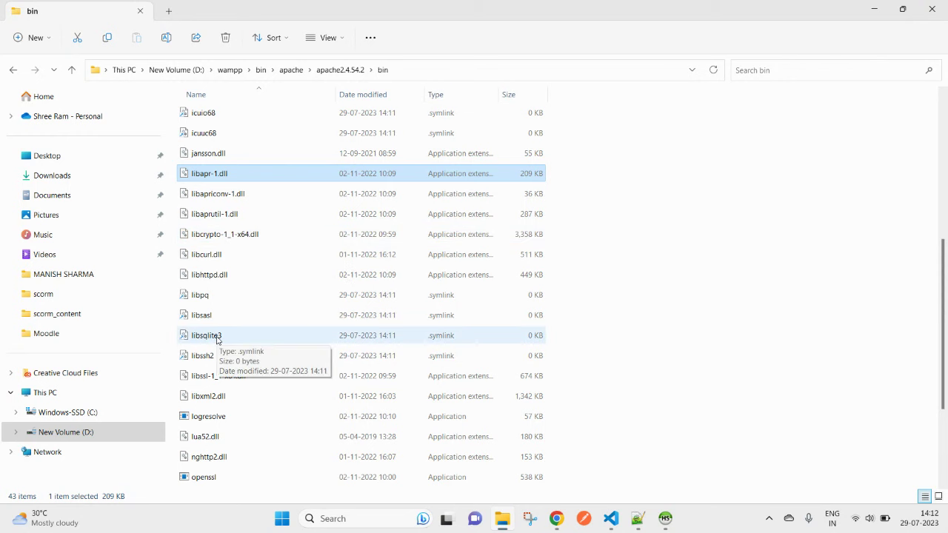
scroll(305, 185, up, 5)
click(384, 94)
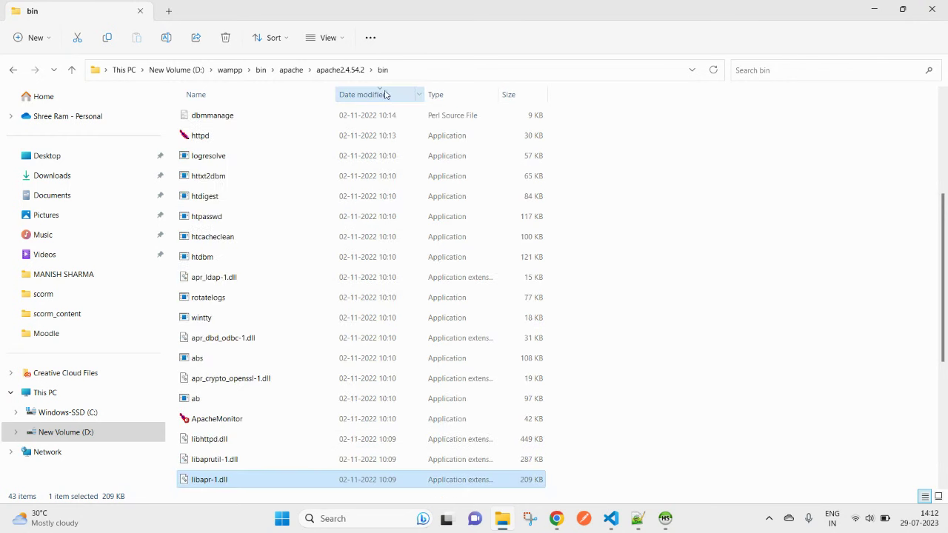
scroll(350, 235, up, 5)
click(366, 99)
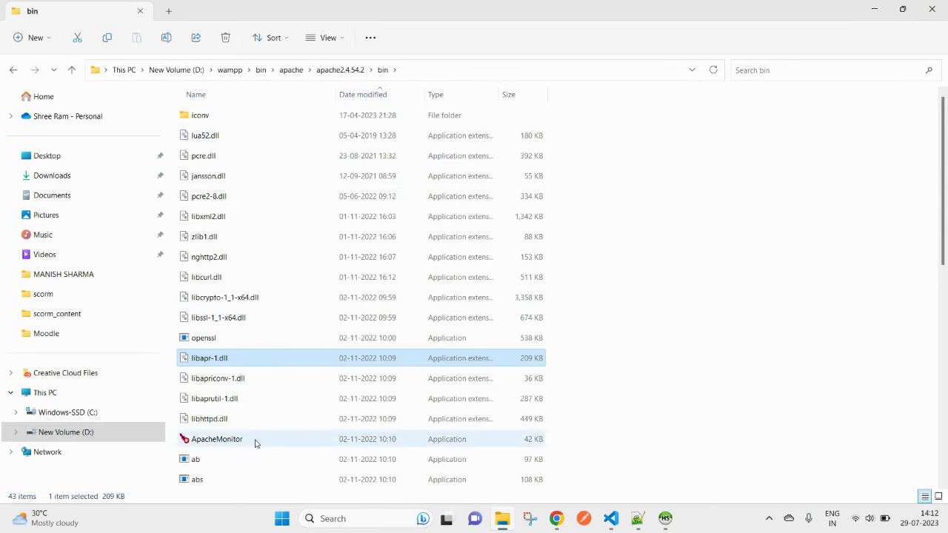
Step: Dismiss the bin folder's extra options and return to the Moodle sodium docs in Chrome
right_click(688, 408)
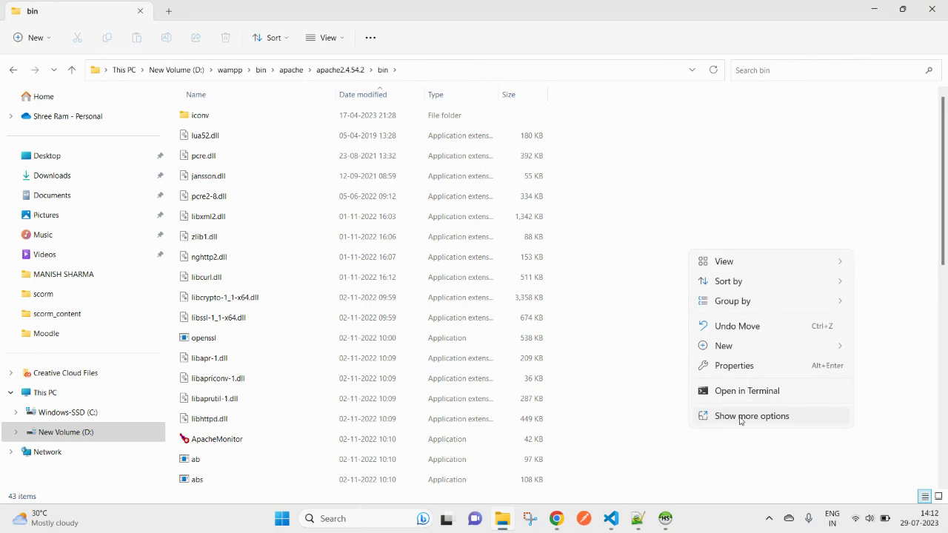
click(739, 415)
click(705, 311)
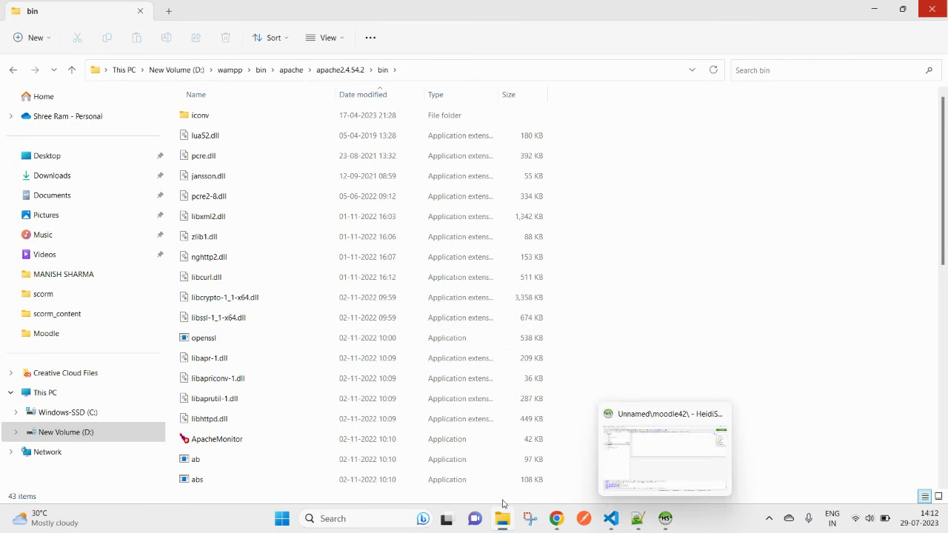
key(alt+Tab)
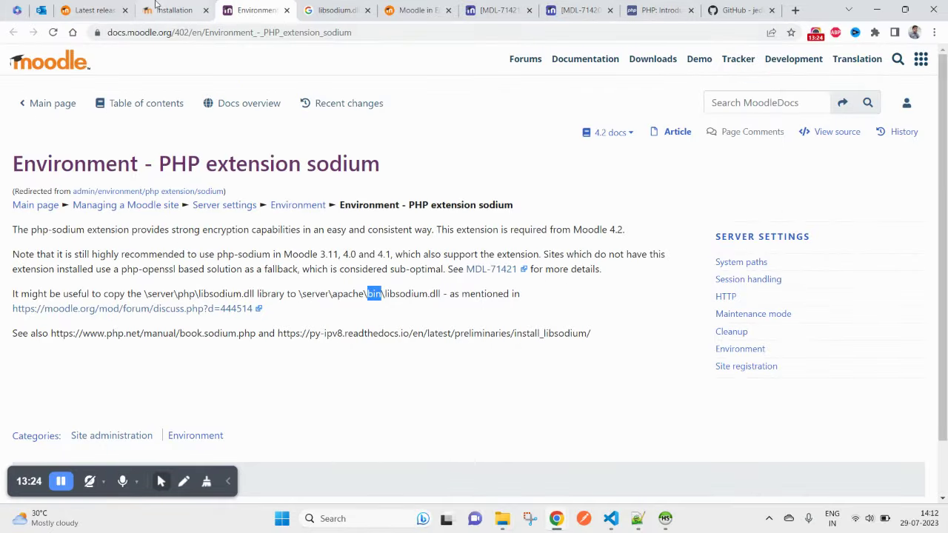
Step: Reload Moodle's installation server checks page
click(157, 6)
right_click(312, 192)
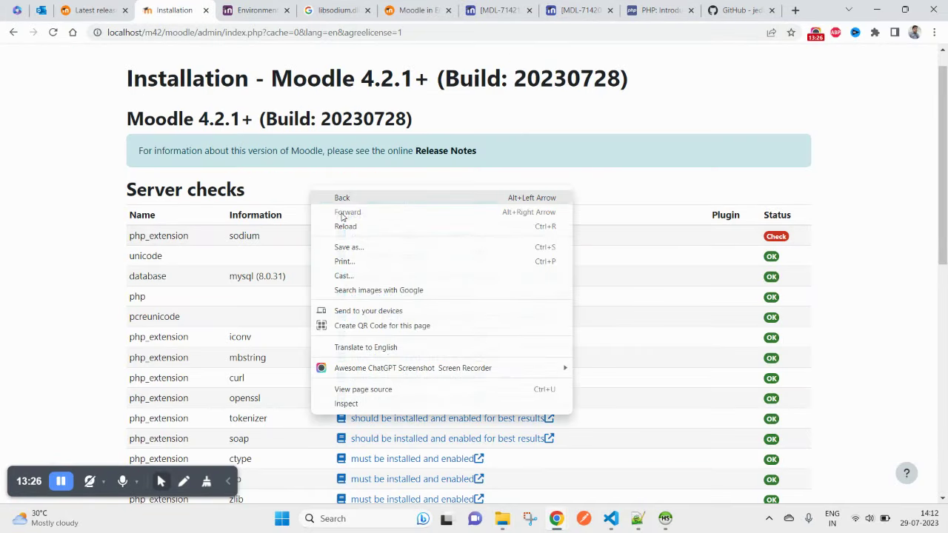
click(350, 226)
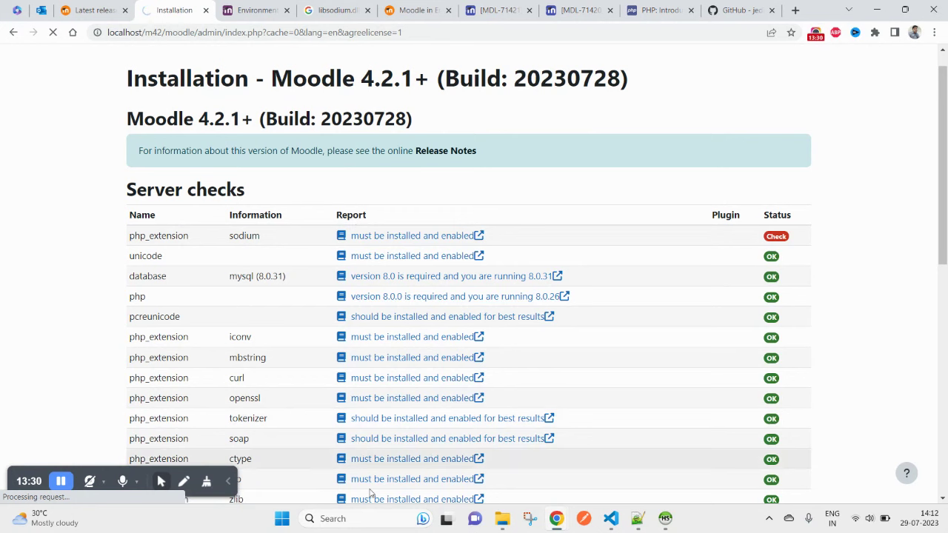
Step: Relaunch WampServer64 to restart its services
click(364, 519)
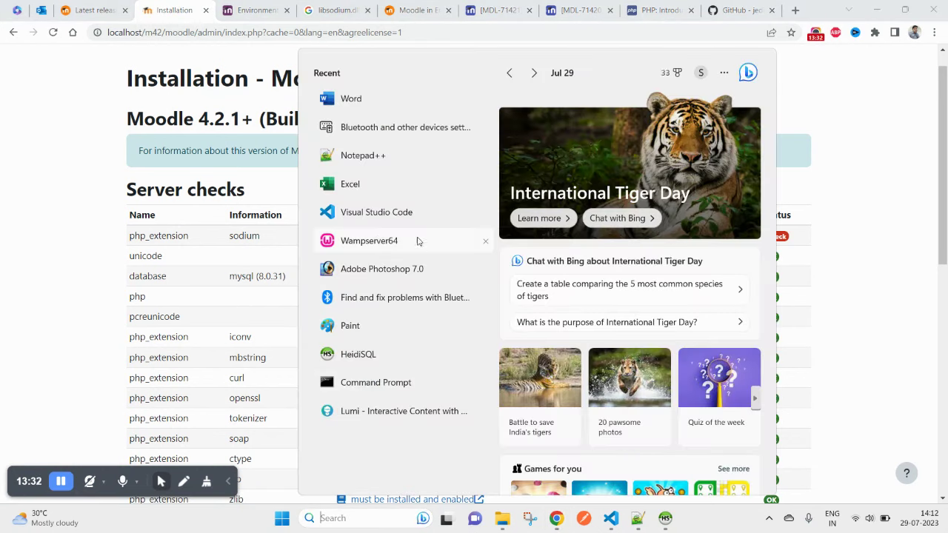
key(Escape)
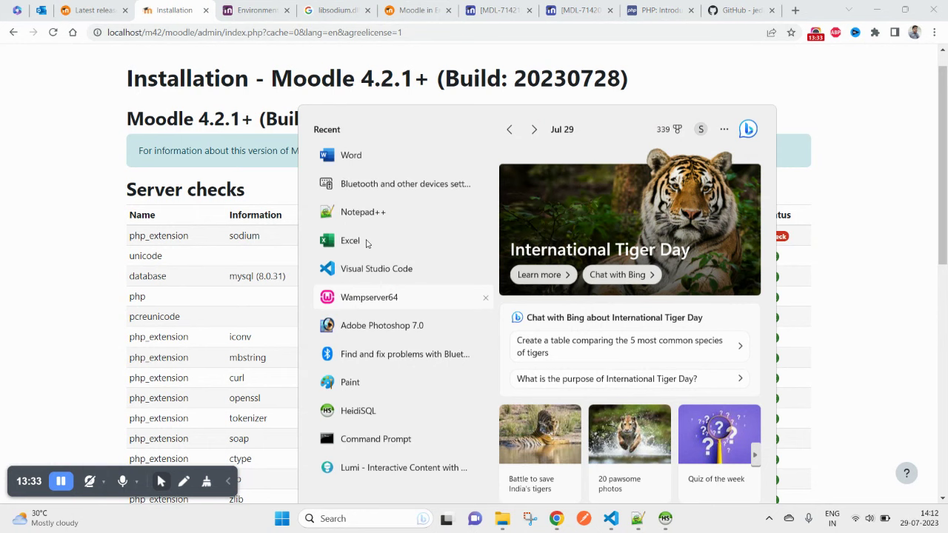
click(369, 297)
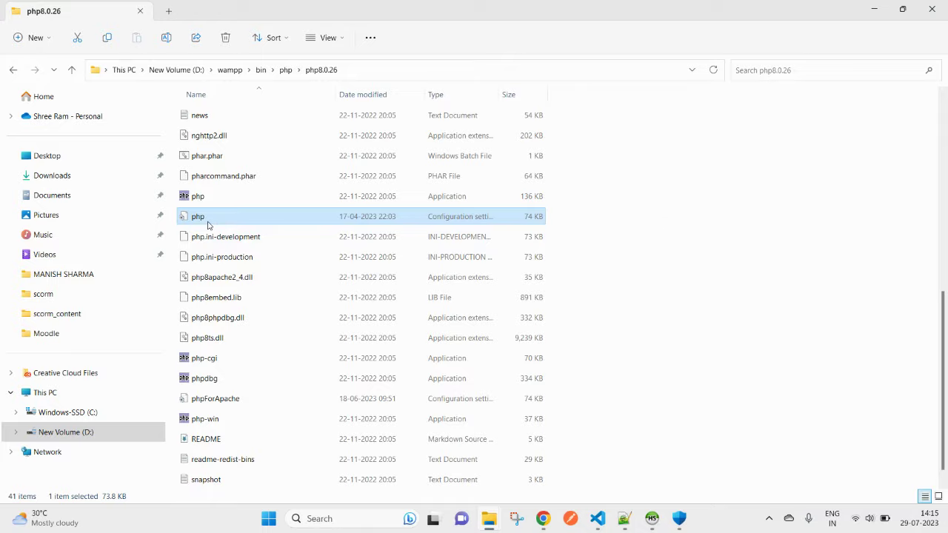
Step: Open php.ini in Notepad++ and find 'sodium' with a Normal-mode search
drag(208, 225, 651, 204)
key(alt+Tab)
click(693, 200)
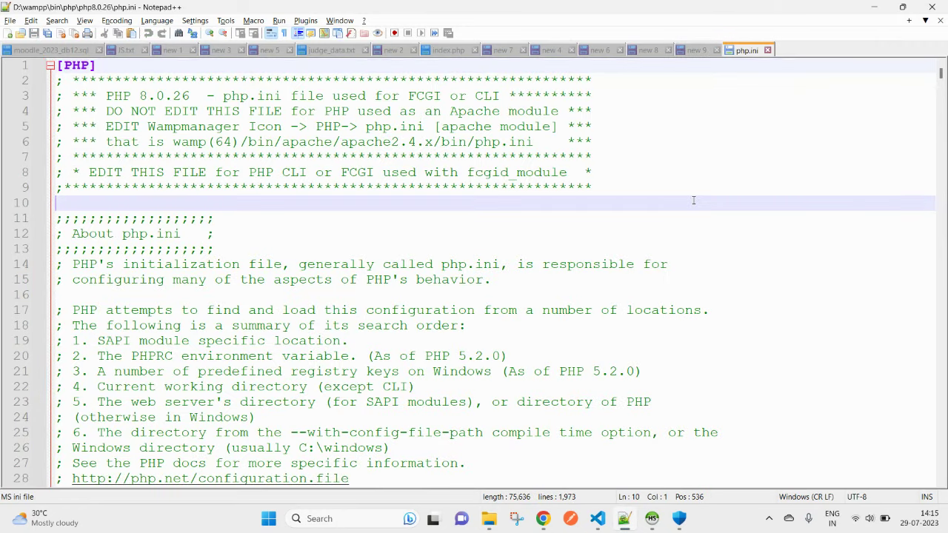
key(ctrl+f)
click(776, 121)
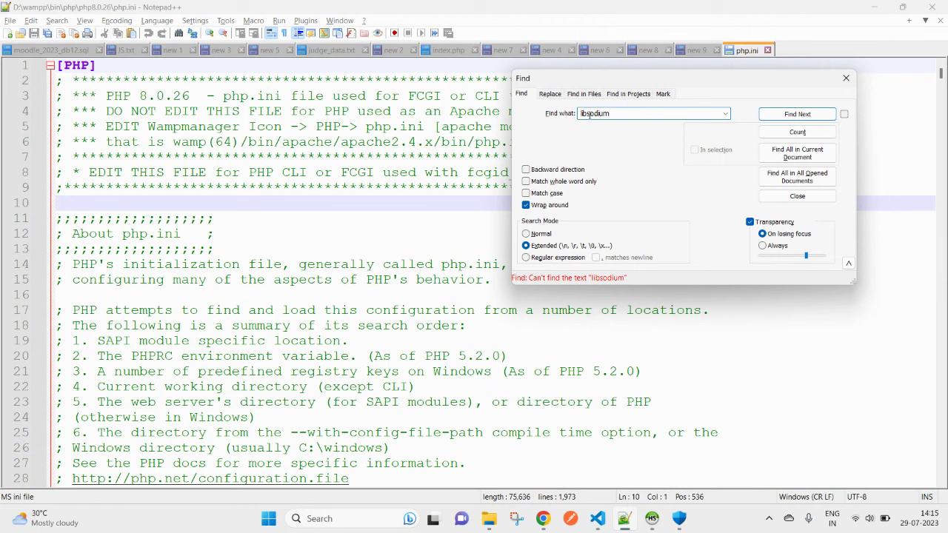
key(BackSpace)
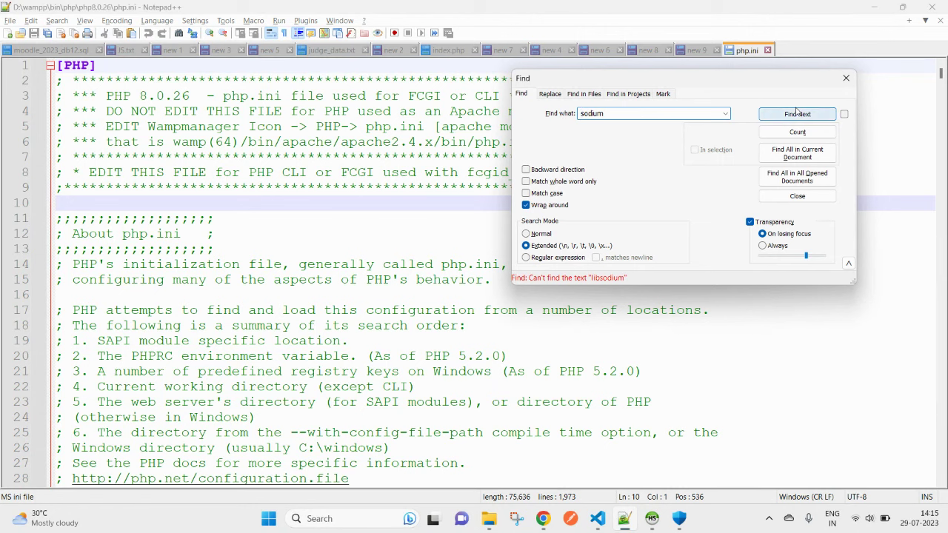
click(541, 235)
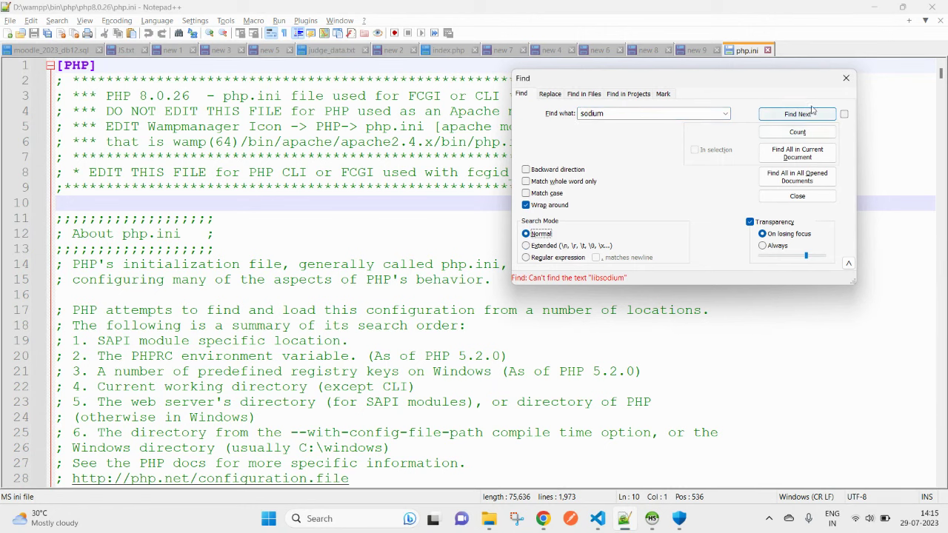
click(797, 115)
click(796, 116)
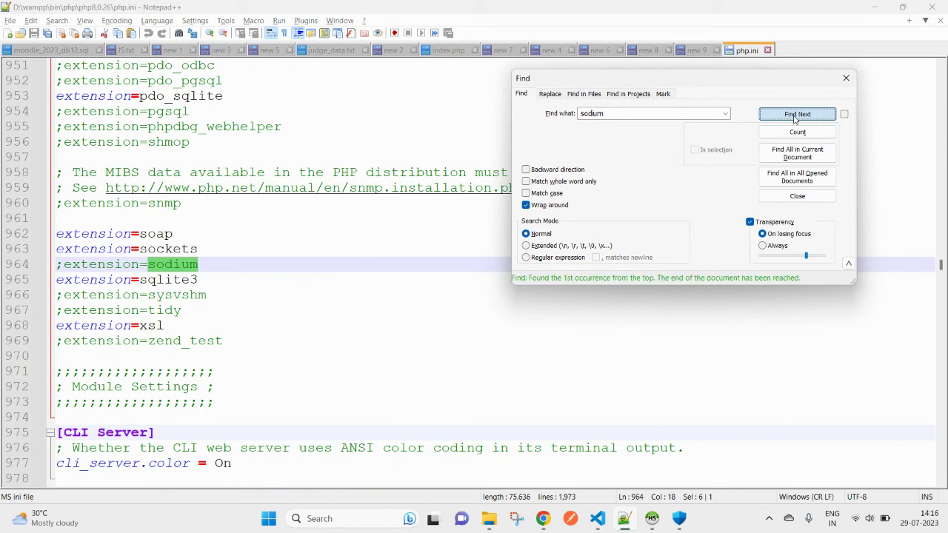
Step: Uncomment extension=sodium on line 964 and save php.ini
click(60, 267)
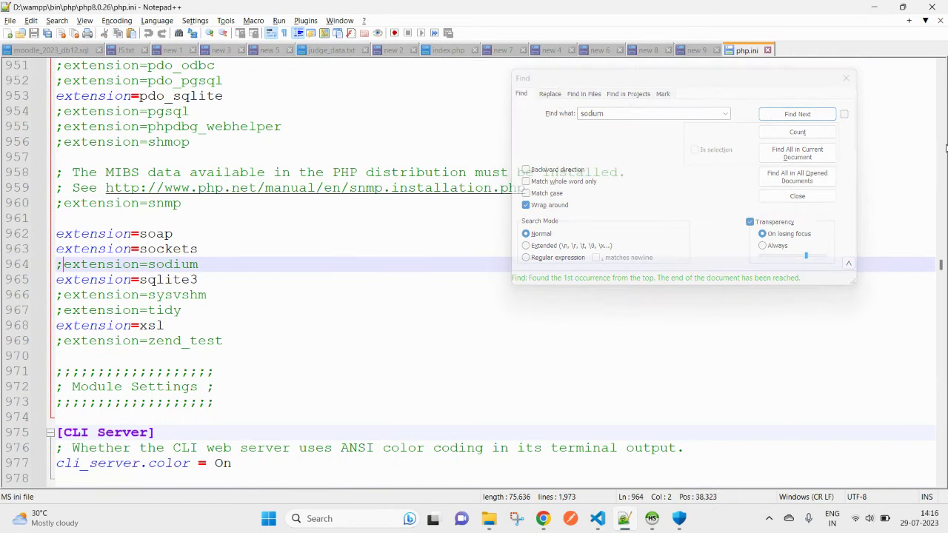
key(BackSpace)
key(ctrl+s)
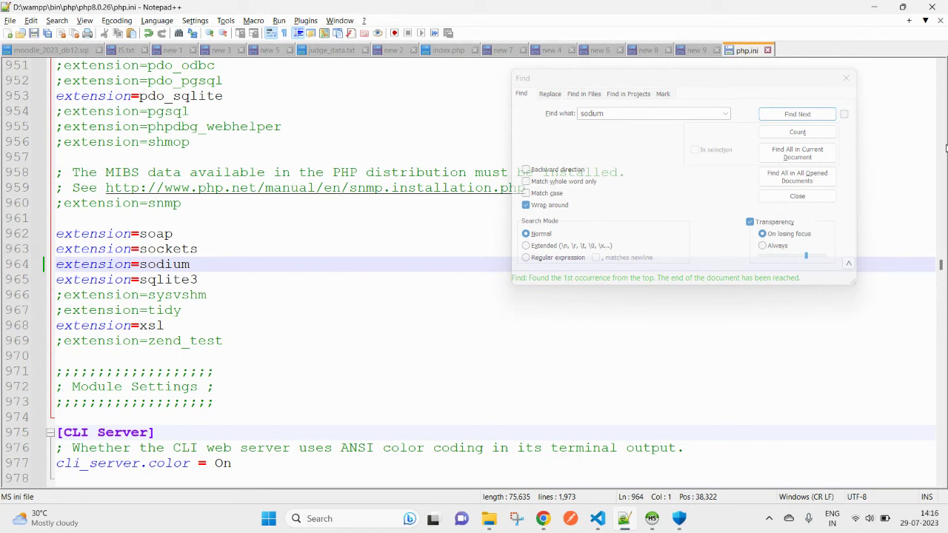
double_click(163, 264)
double_click(114, 266)
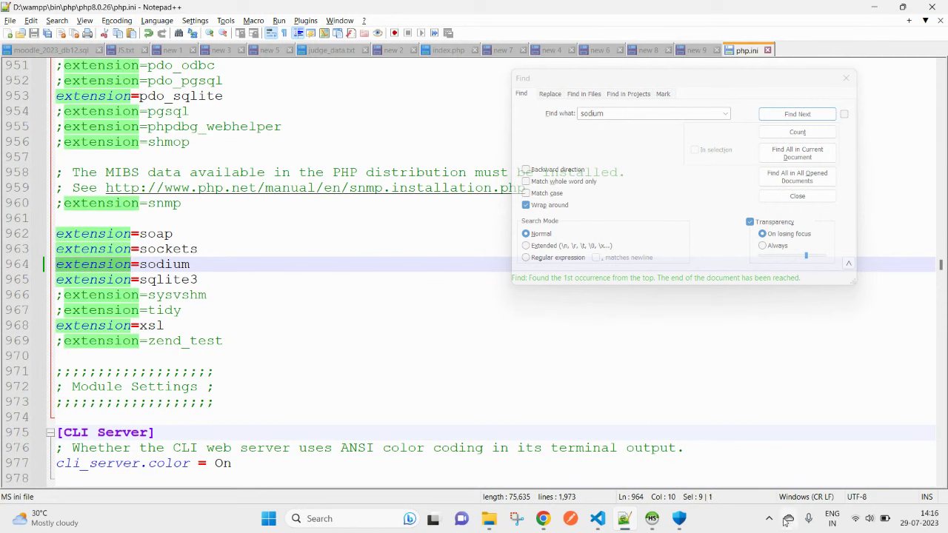
Step: Restart WampServer and bring the Moodle sodium docs page back
click(334, 518)
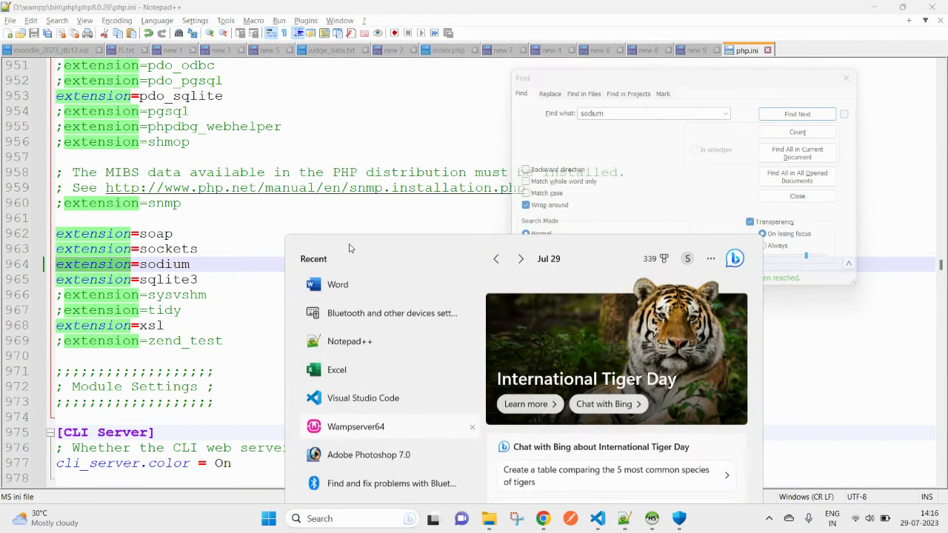
click(356, 427)
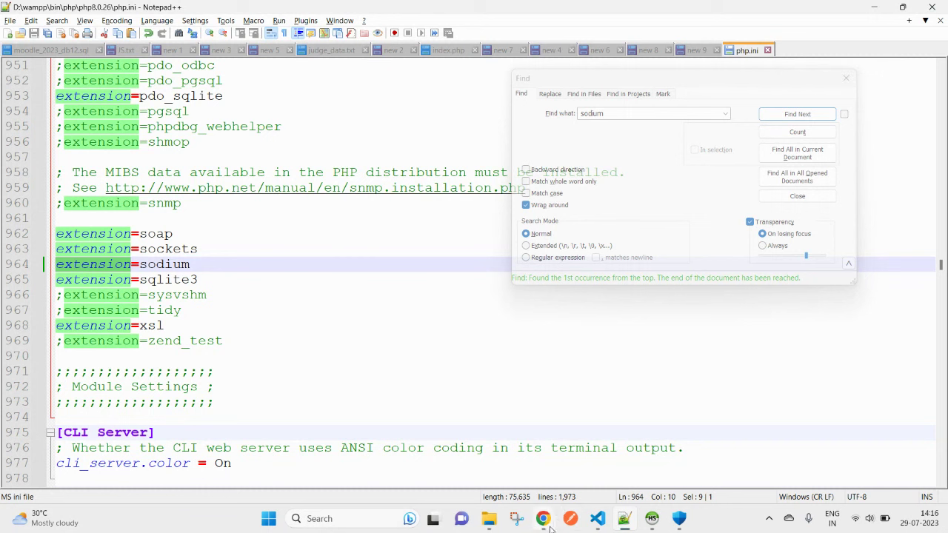
mouse_move(548, 520)
click(513, 474)
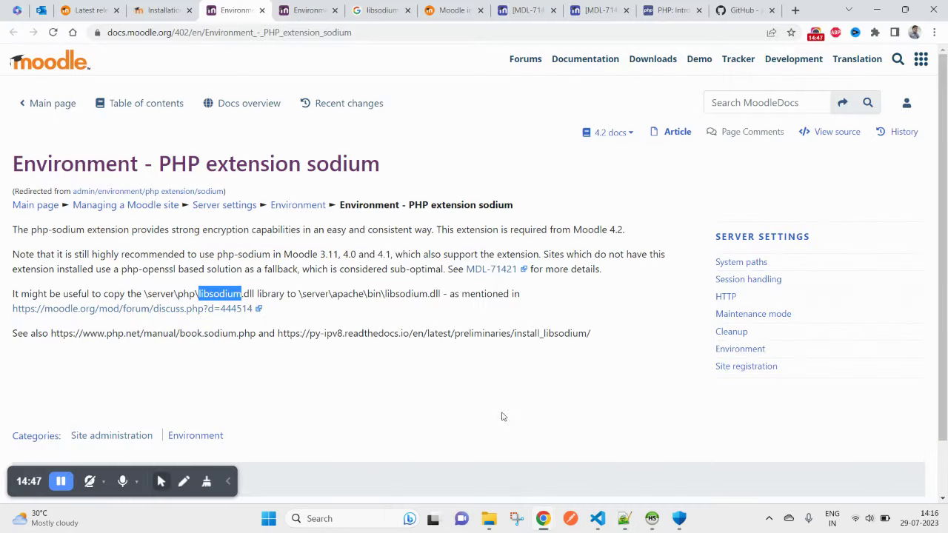
click(624, 519)
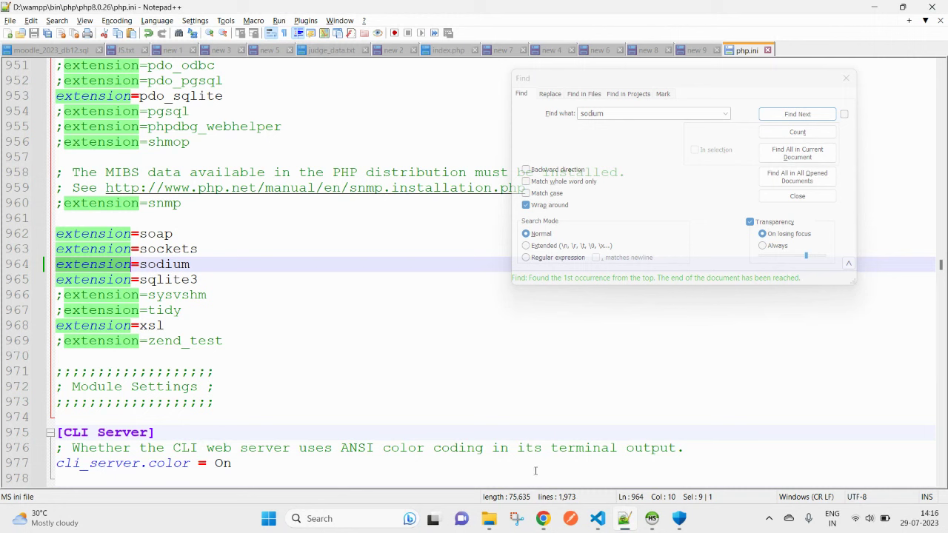
click(625, 518)
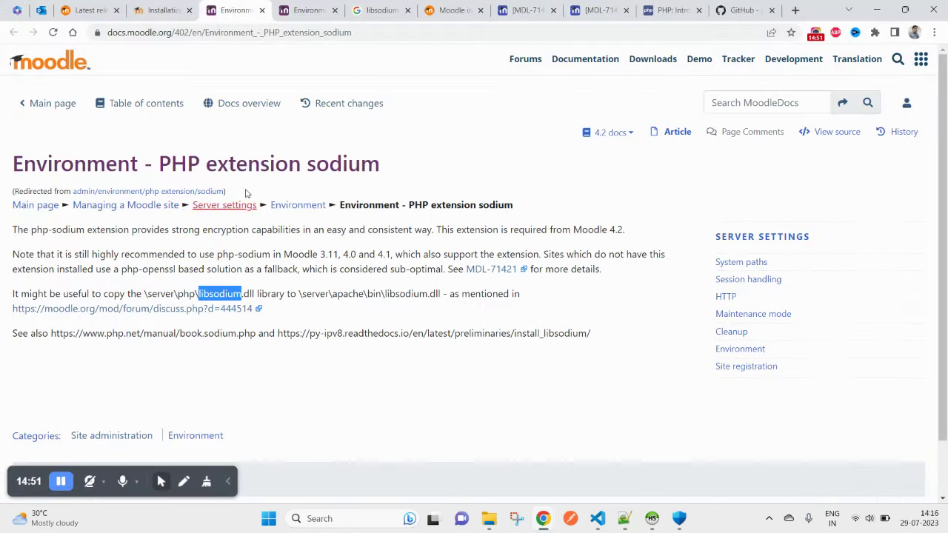
key(ctrl+shift+Tab)
key(ctrl+shift+Tab)
key(ctrl+Tab)
right_click(216, 123)
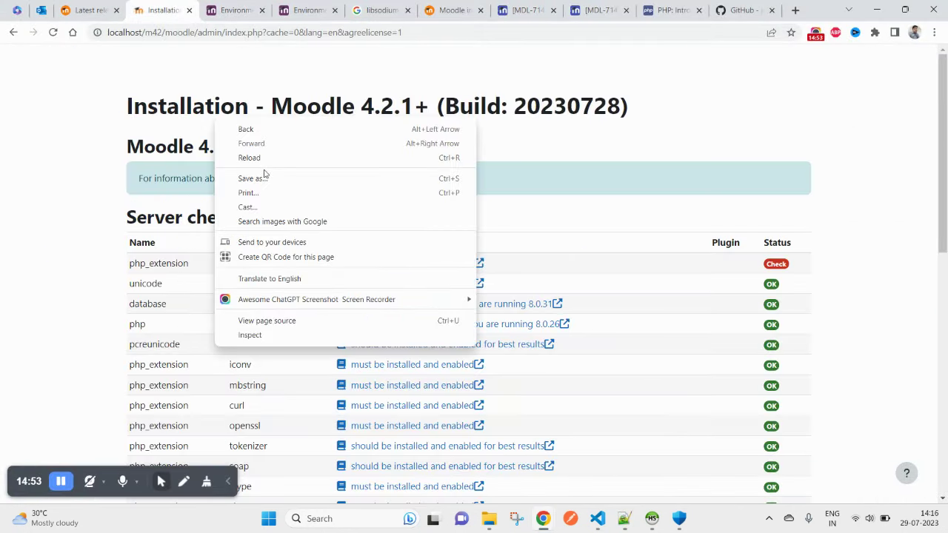
click(260, 160)
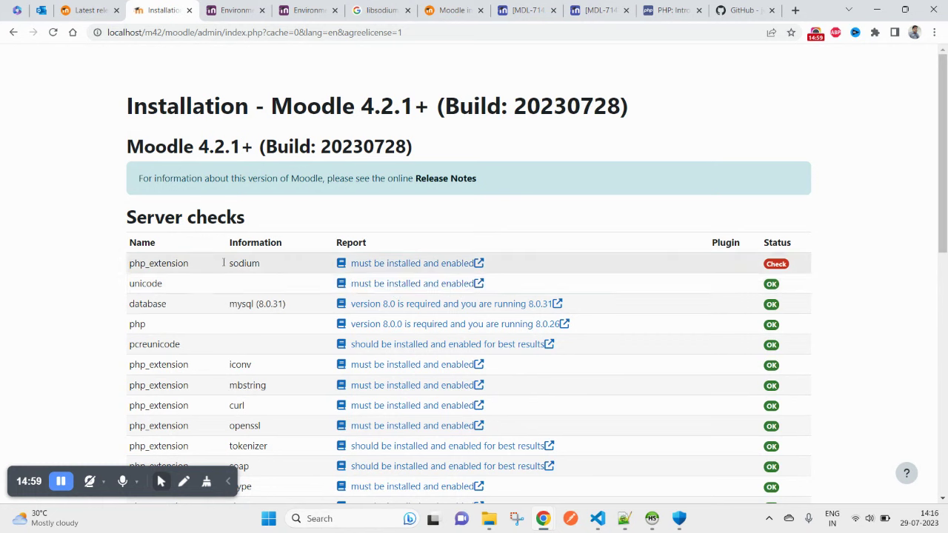
double_click(176, 263)
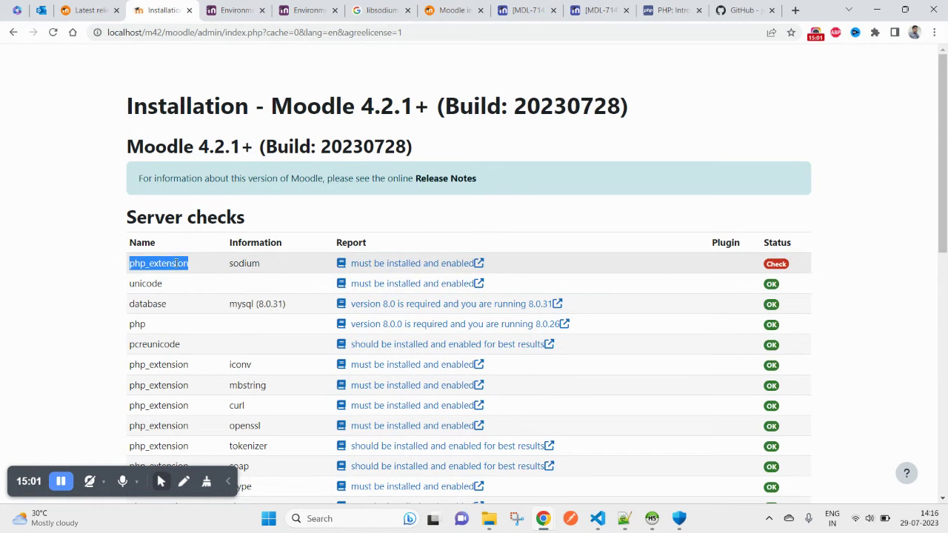
right_click(549, 186)
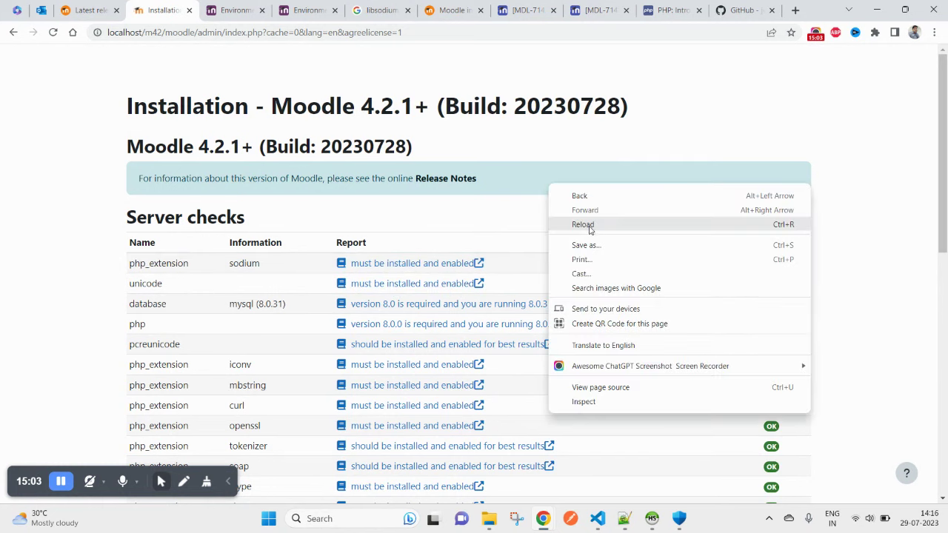
click(582, 225)
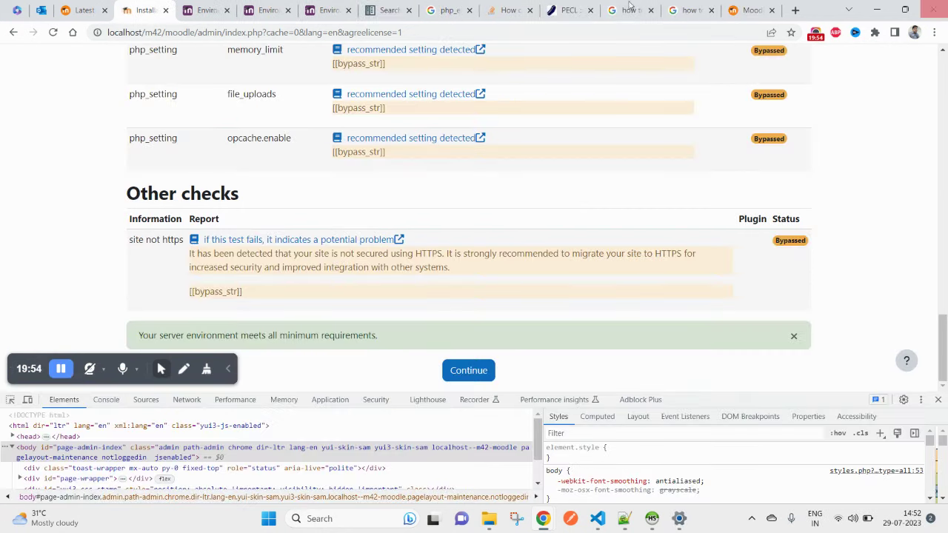
scroll(328, 286, up, 20)
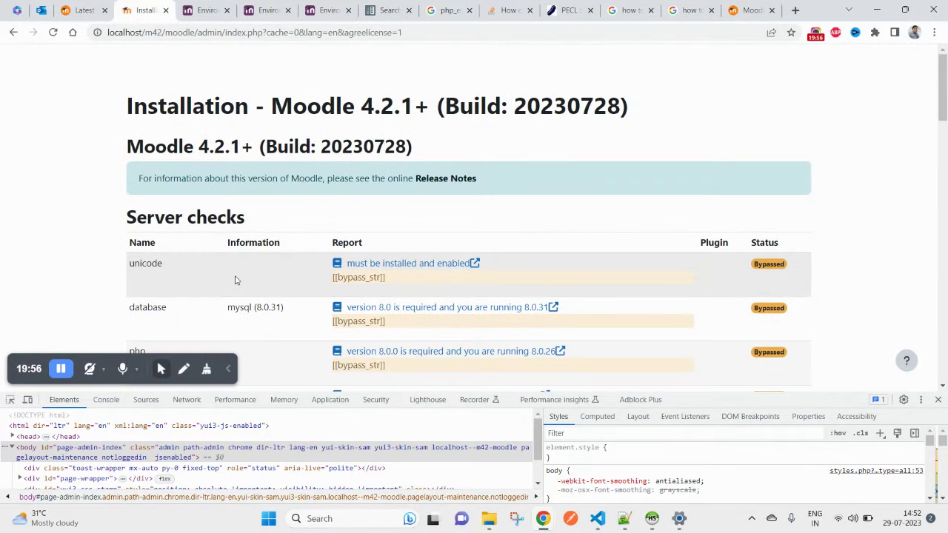
Step: Delete the 'bypass_str' value on line 1299 of environmentlib.php, save, and reload Moodle's checks
key(alt+Tab)
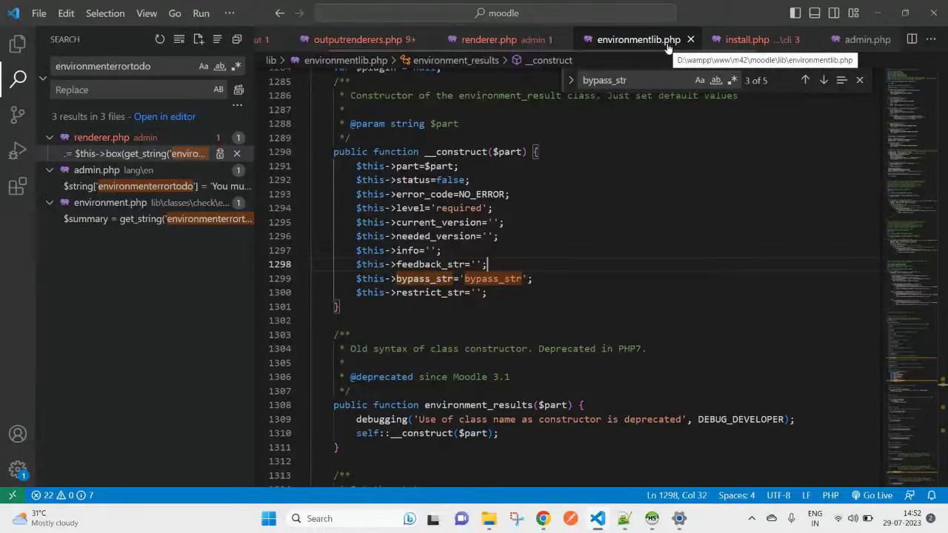
double_click(422, 278)
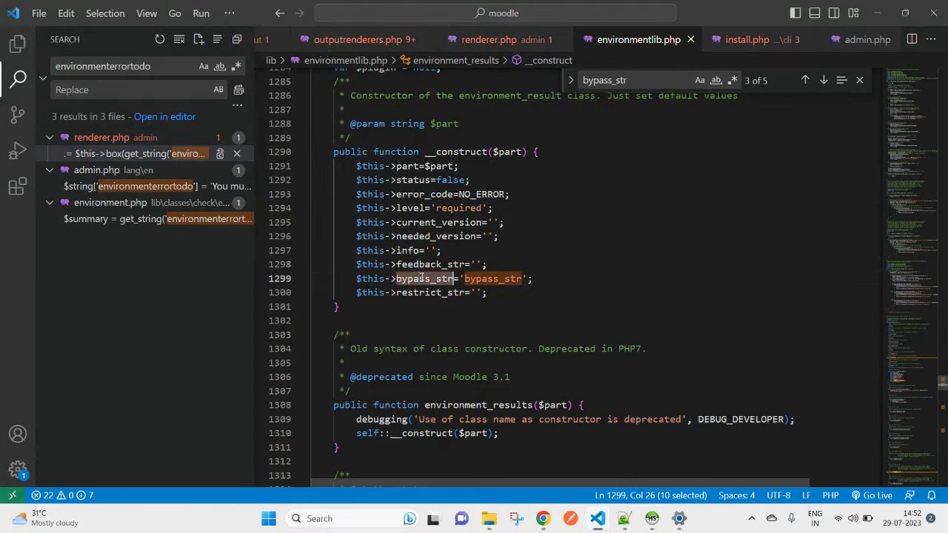
click(822, 80)
key(ctrl+c)
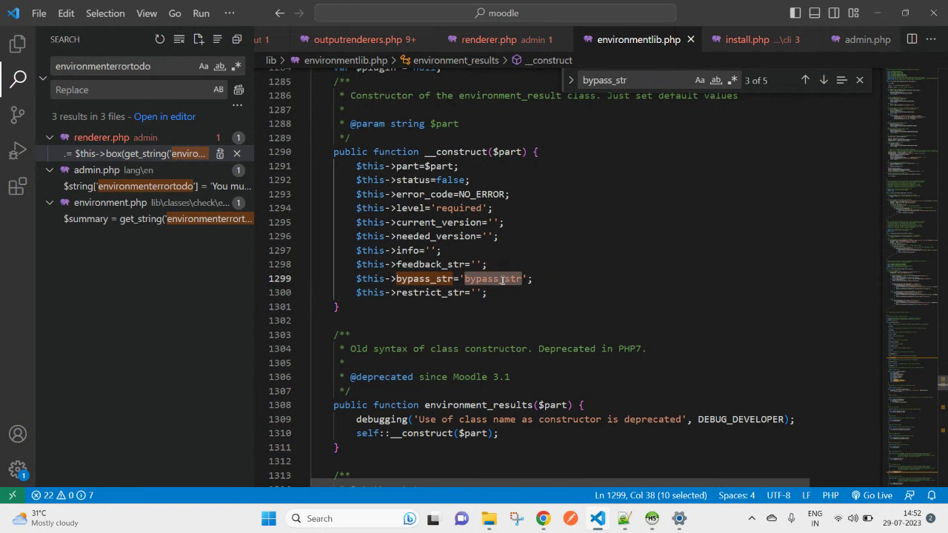
key(BackSpace)
key(ctrl+s)
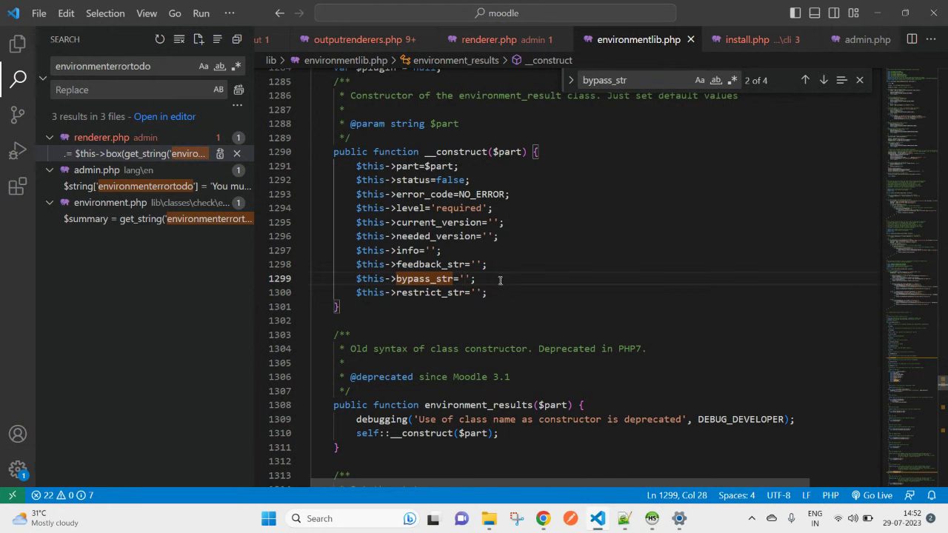
key(alt+Tab)
right_click(488, 139)
click(521, 175)
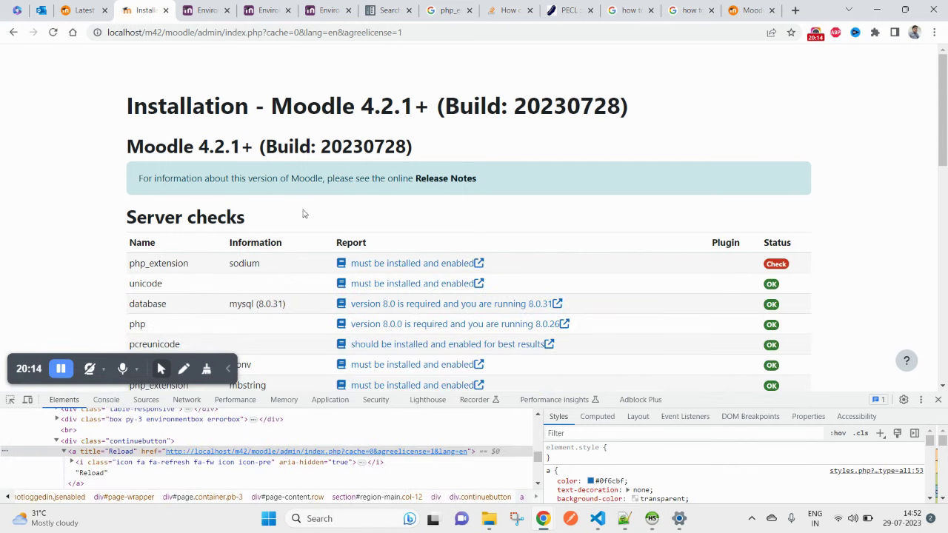
double_click(159, 268)
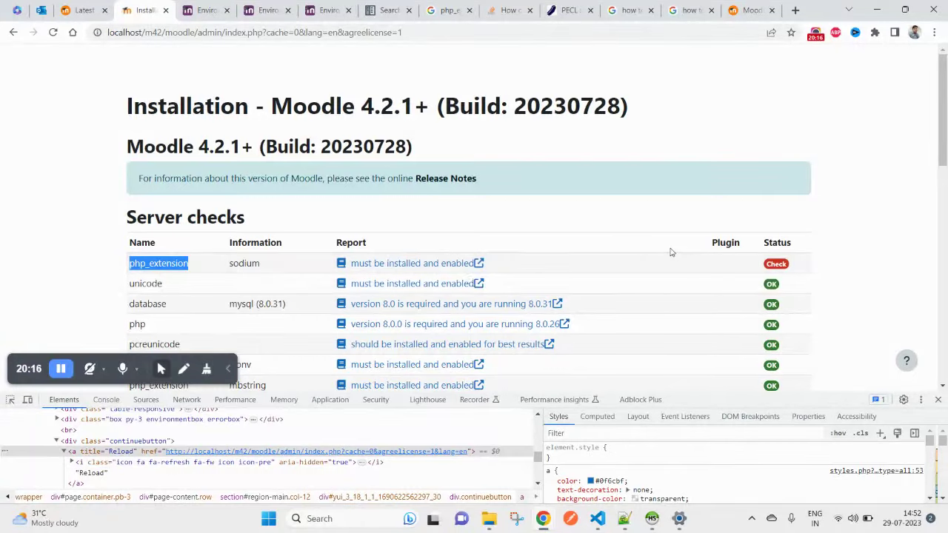
Step: Restore 'bypass_str' in environmentlib.php, save, and reload the server checks page
key(alt+Tab)
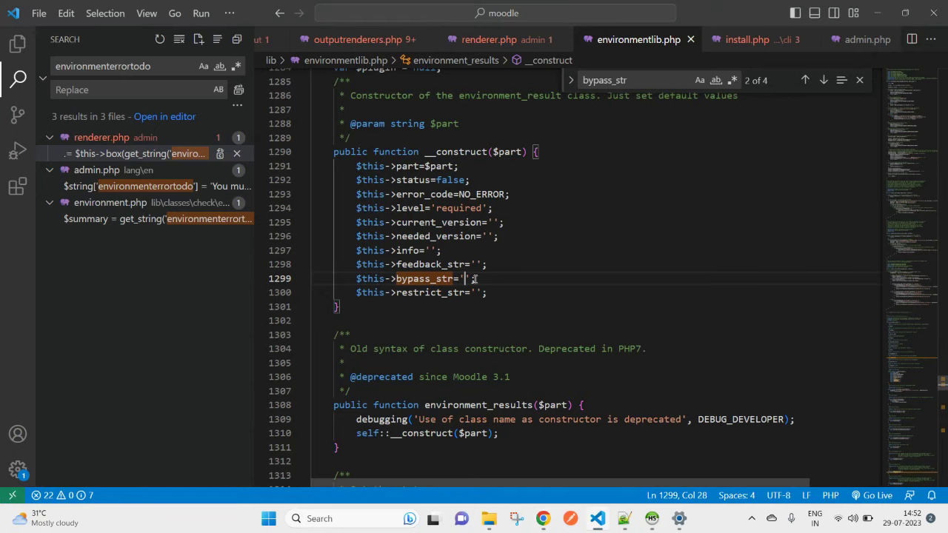
key(ctrl+v)
click(532, 267)
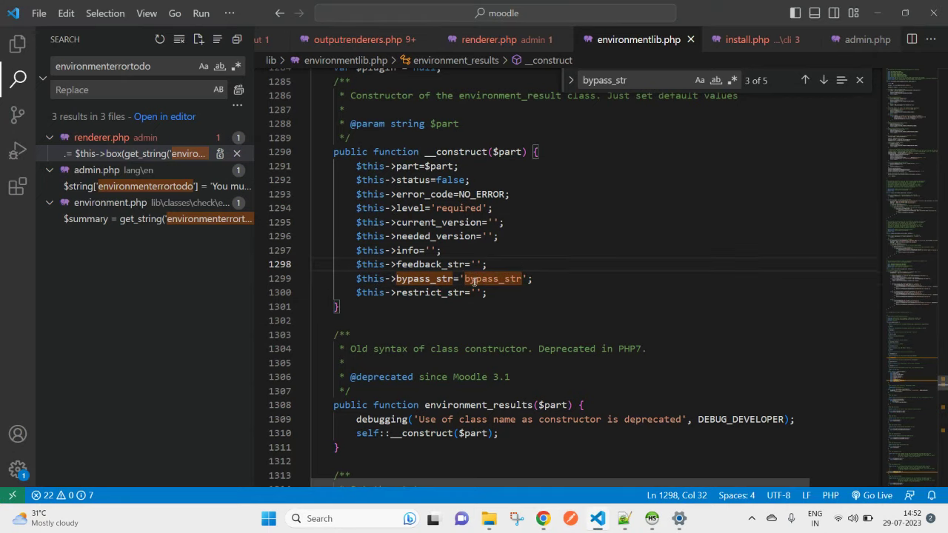
key(alt+Tab)
key(alt+Tab)
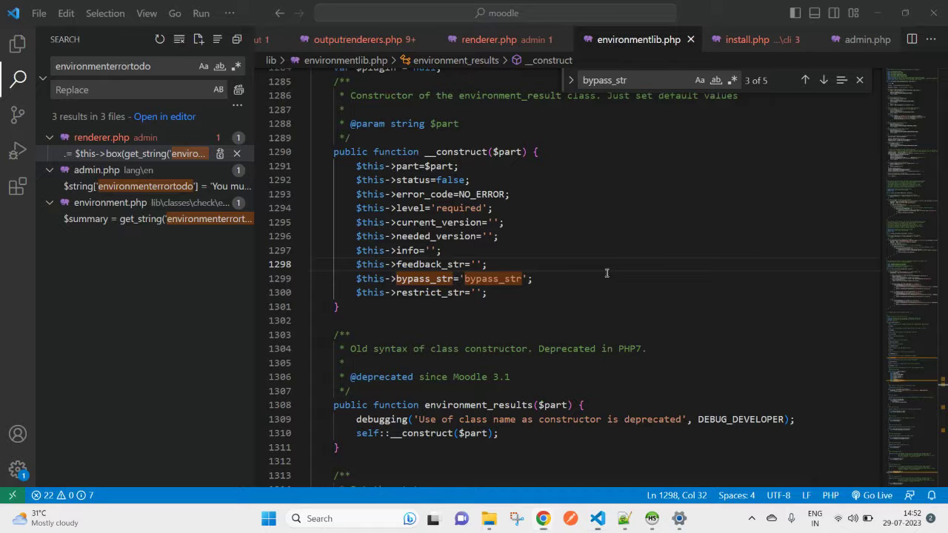
key(alt+Tab)
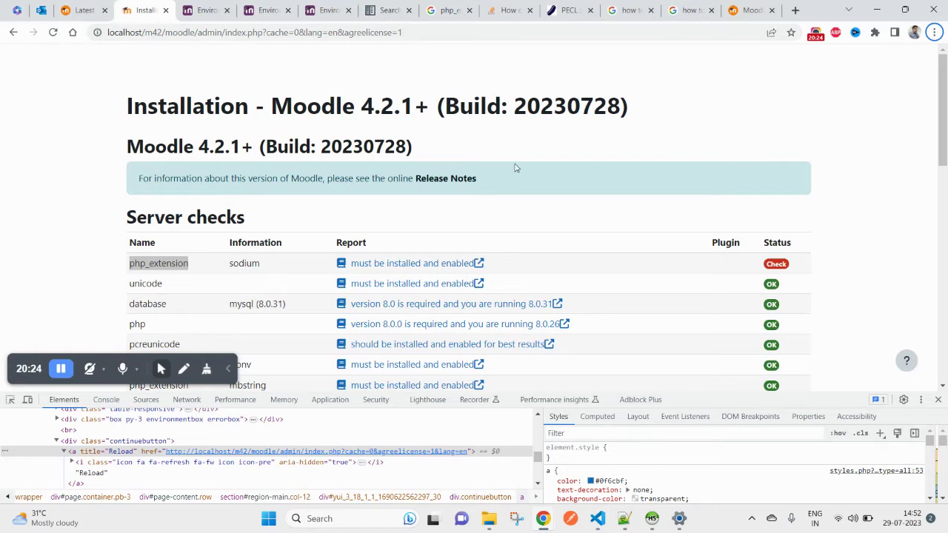
right_click(515, 165)
click(548, 204)
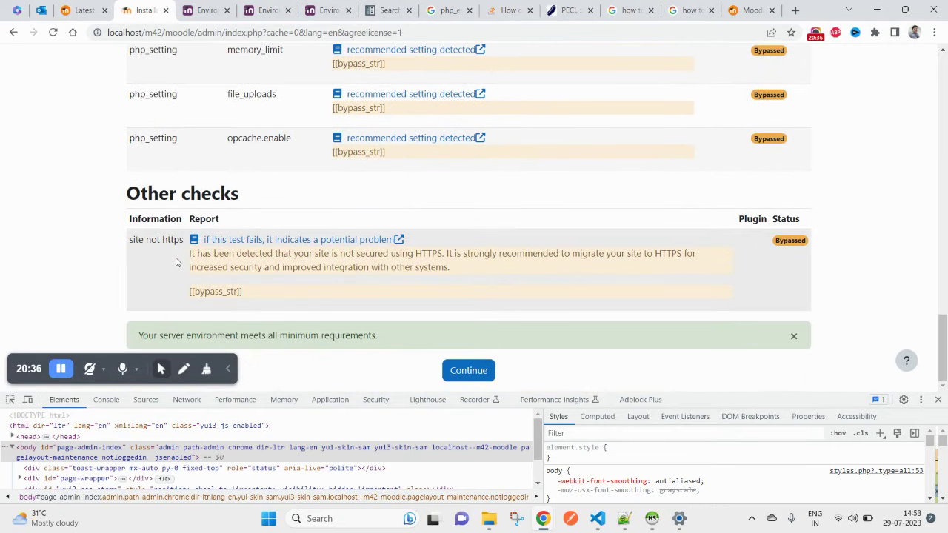
Step: Continue past the server checks, close DevTools, and check the bypass_str value on line 1299
click(476, 374)
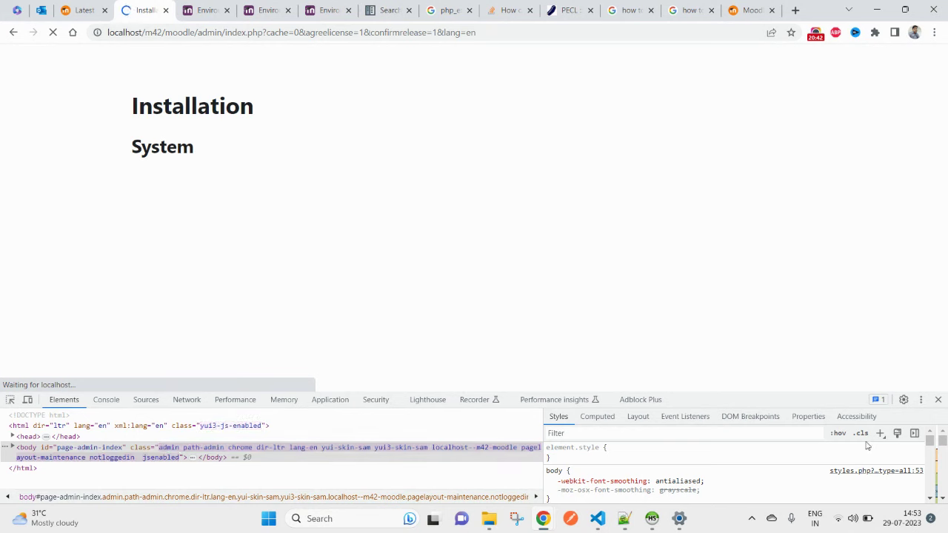
click(938, 399)
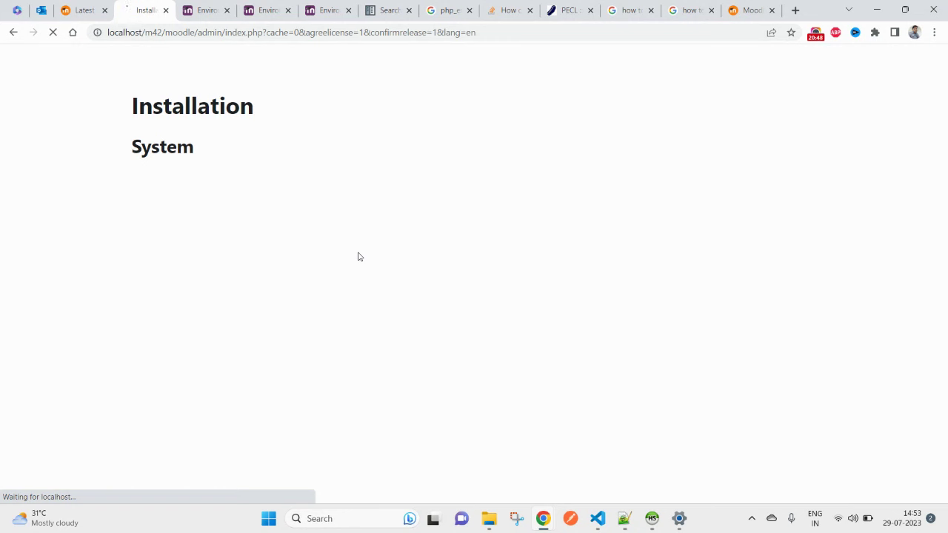
click(598, 520)
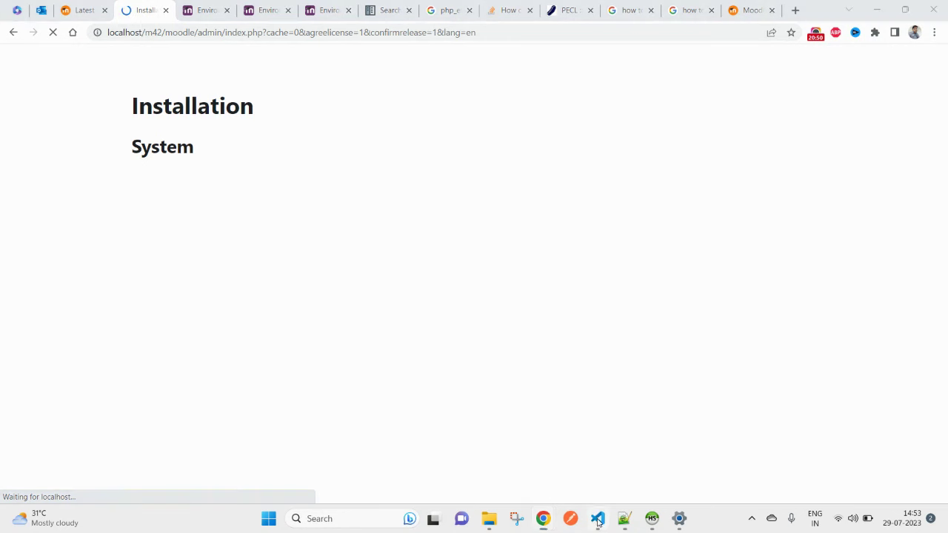
click(506, 279)
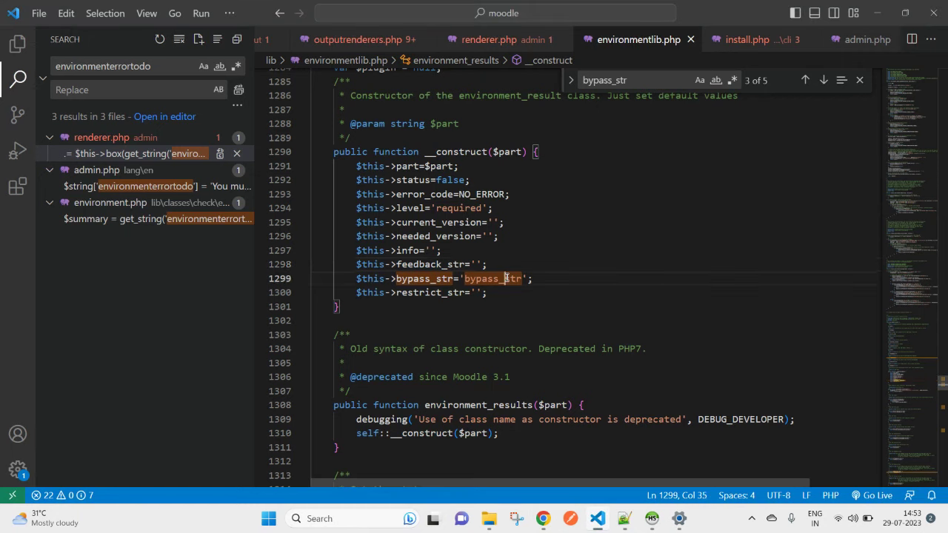
double_click(506, 278)
click(564, 278)
Step: Minimise VS Code and watch the System component install in the browser
click(876, 13)
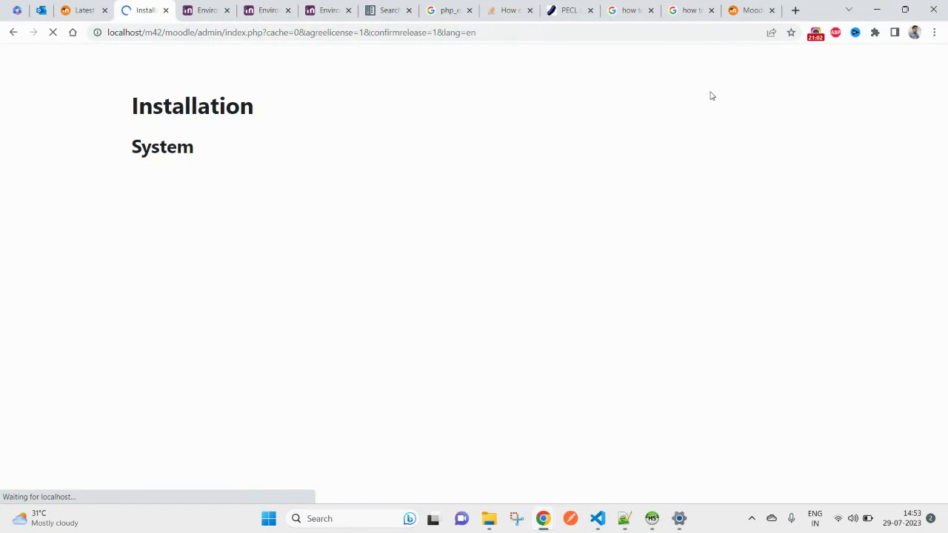
click(817, 34)
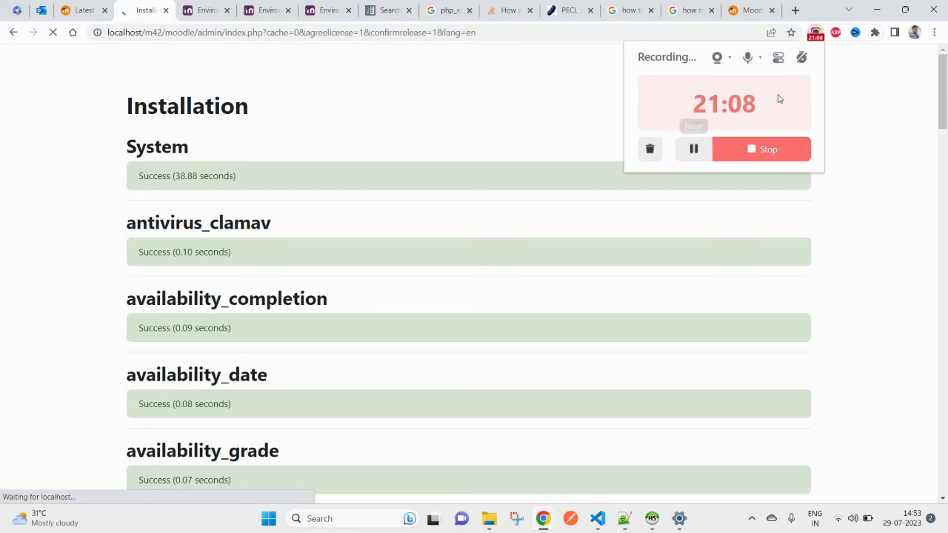
click(817, 40)
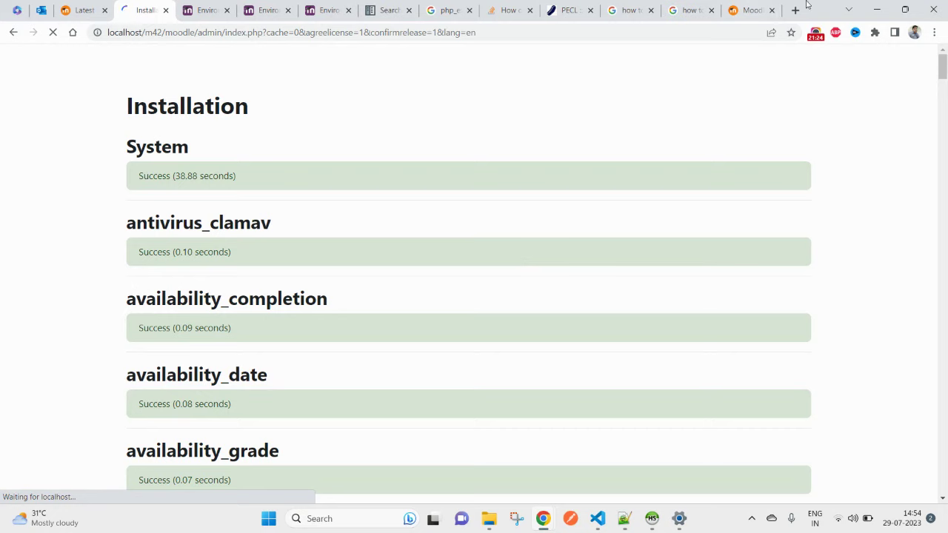
Step: Scroll the installation log and highlight the openssl.cnf warning under mod_lti
scroll(521, 300, down, 1)
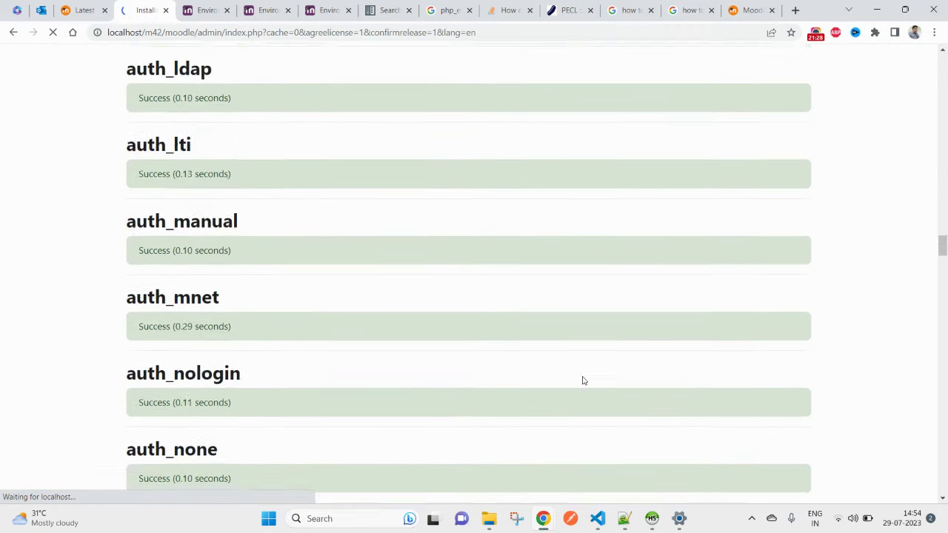
scroll(582, 380, up, 12)
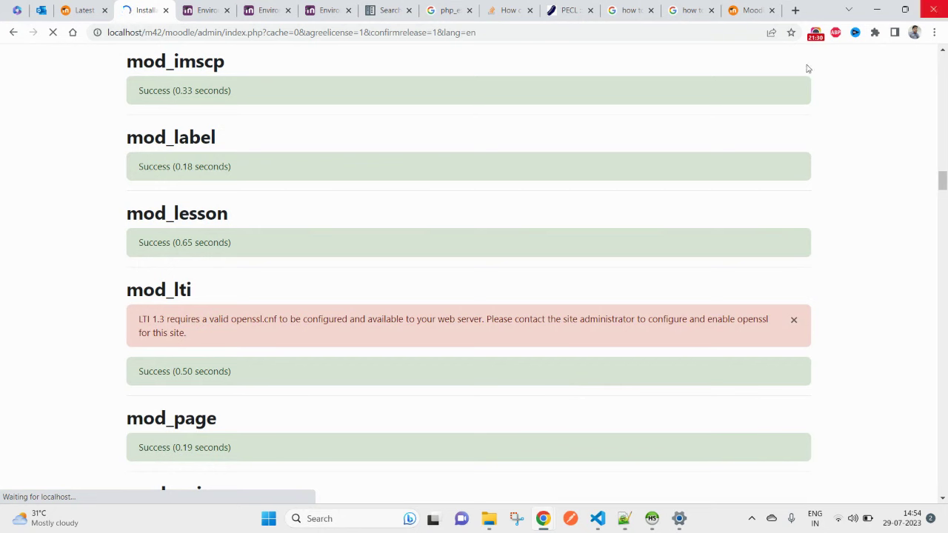
double_click(153, 290)
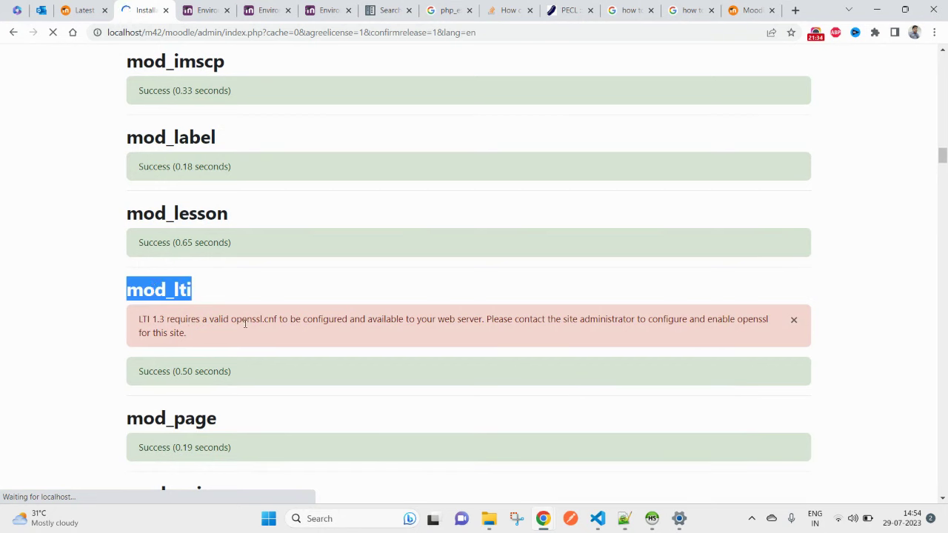
drag(231, 320, 277, 320)
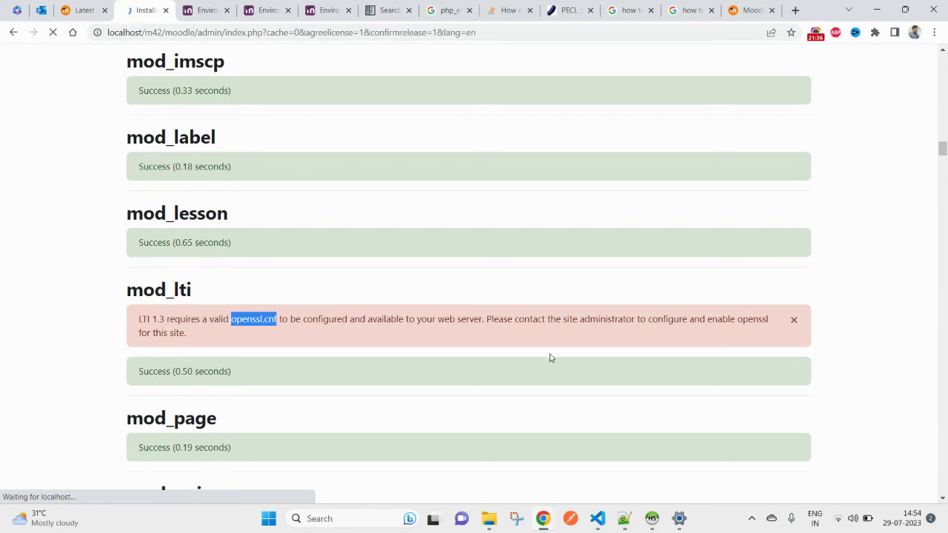
scroll(690, 358, down, 10)
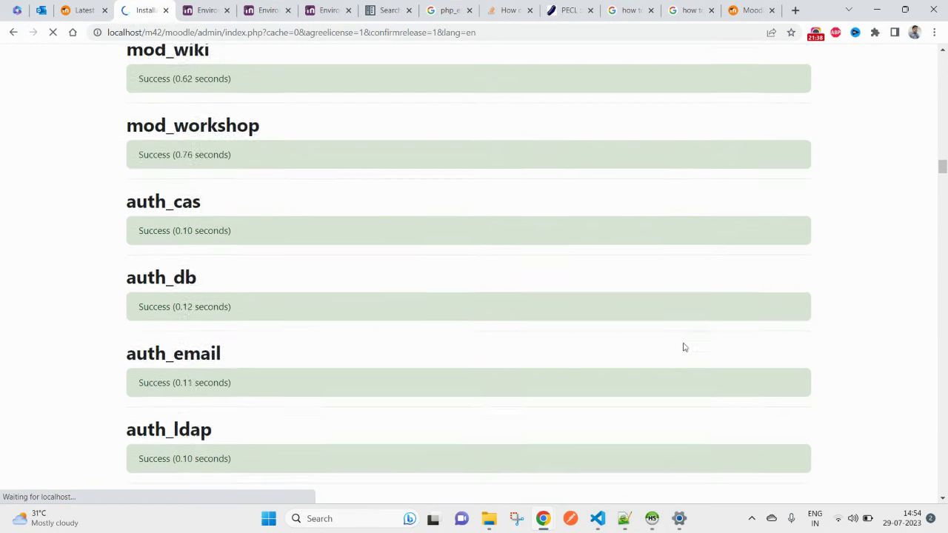
scroll(684, 347, down, 18)
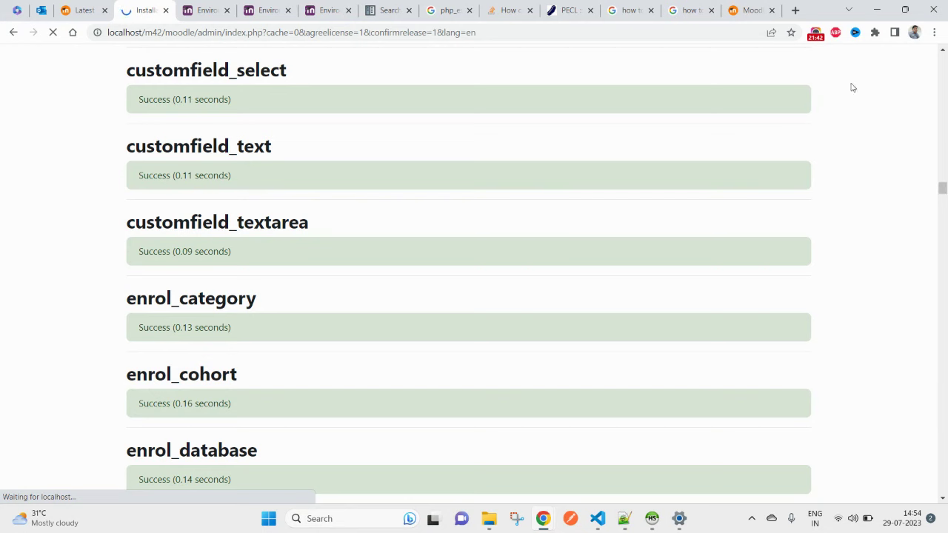
Step: Wait for the plugin installation to finish, then continue to the administrator account setup
click(814, 31)
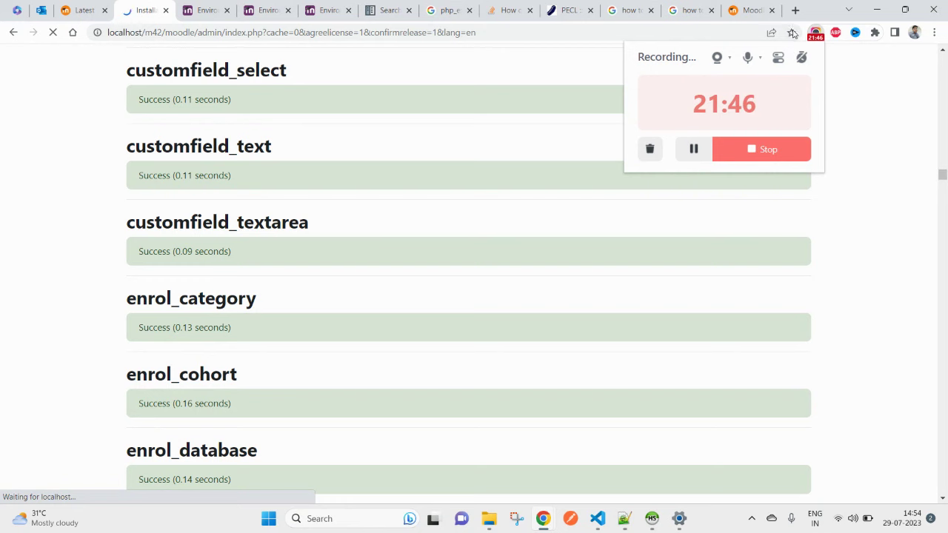
click(815, 33)
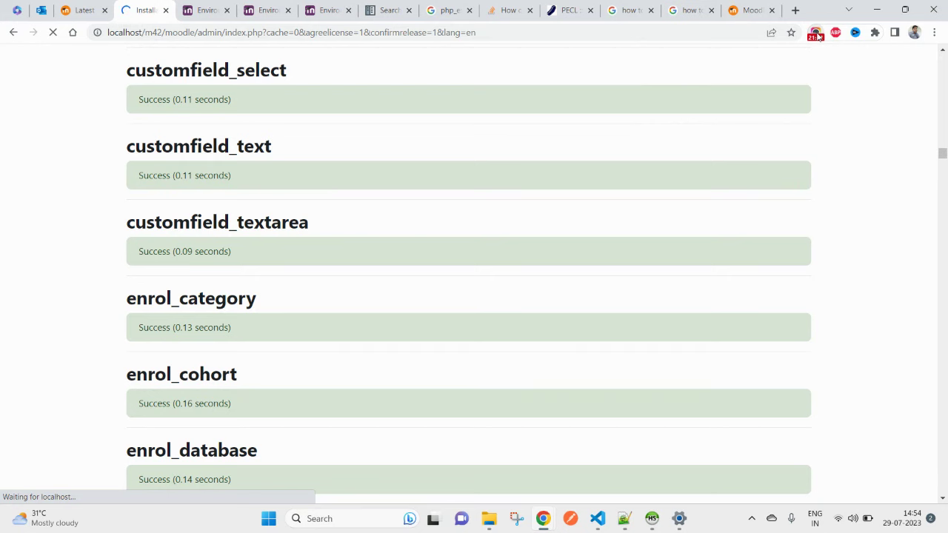
click(815, 34)
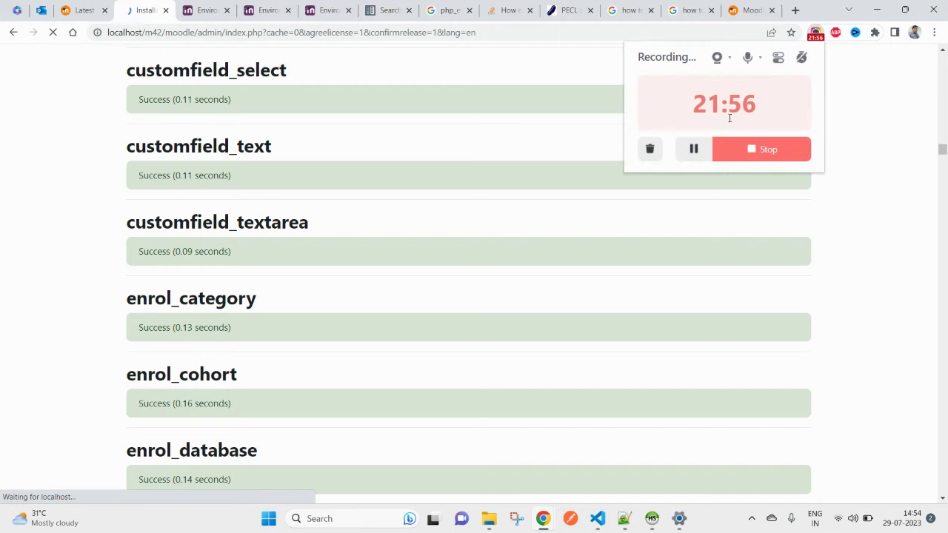
click(692, 148)
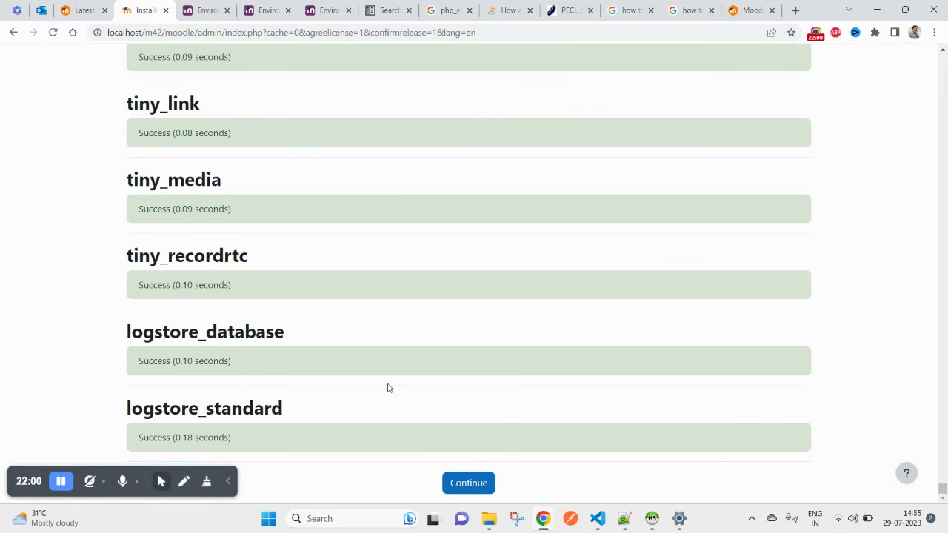
click(478, 493)
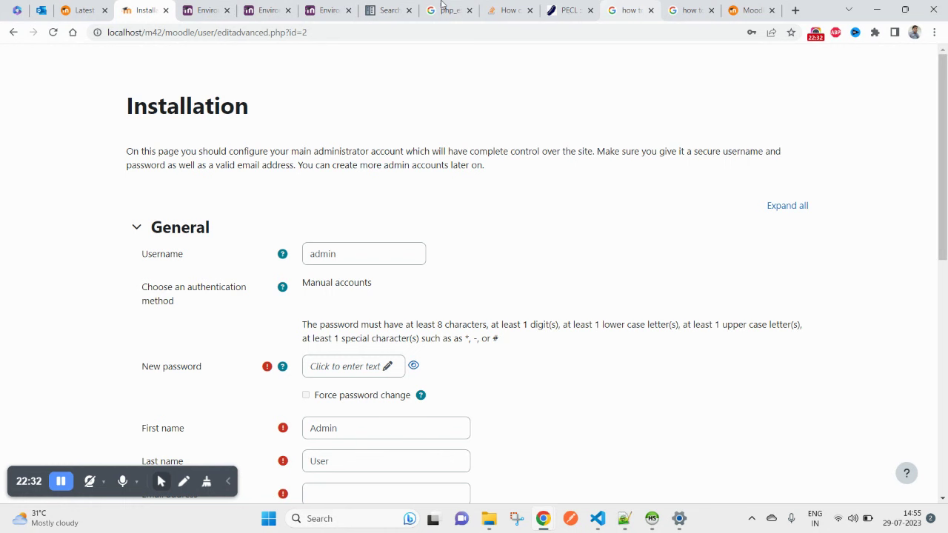
Step: Shorten the admin account's new password by deleting its trailing characters
click(392, 256)
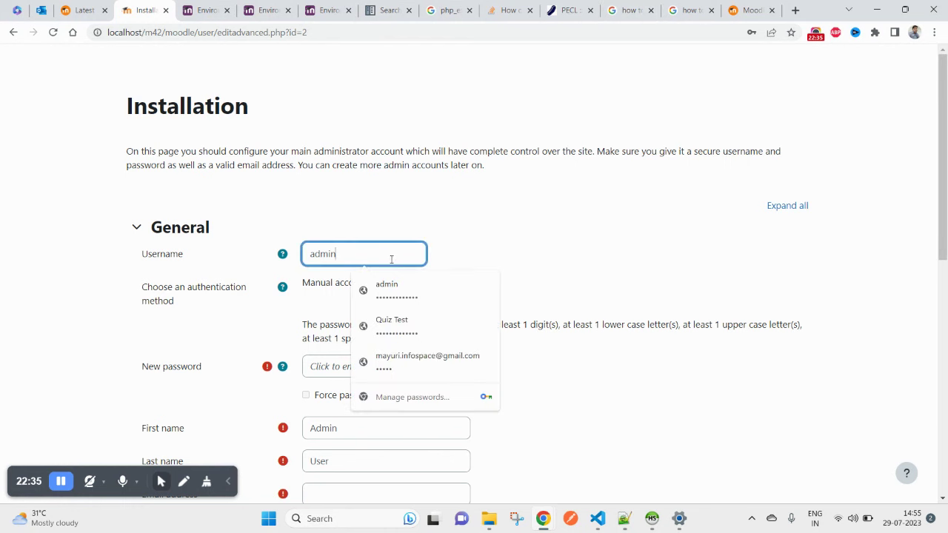
click(325, 368)
click(434, 368)
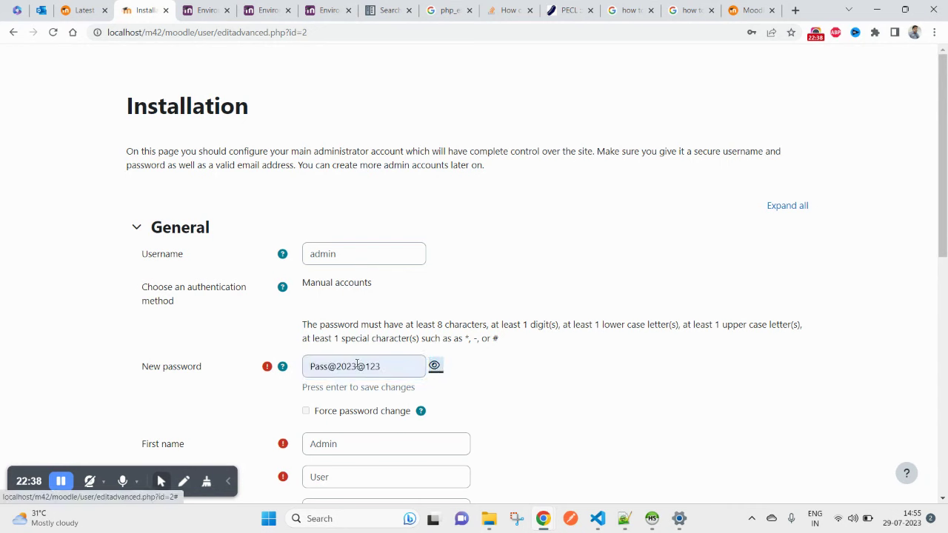
drag(356, 373, 416, 366)
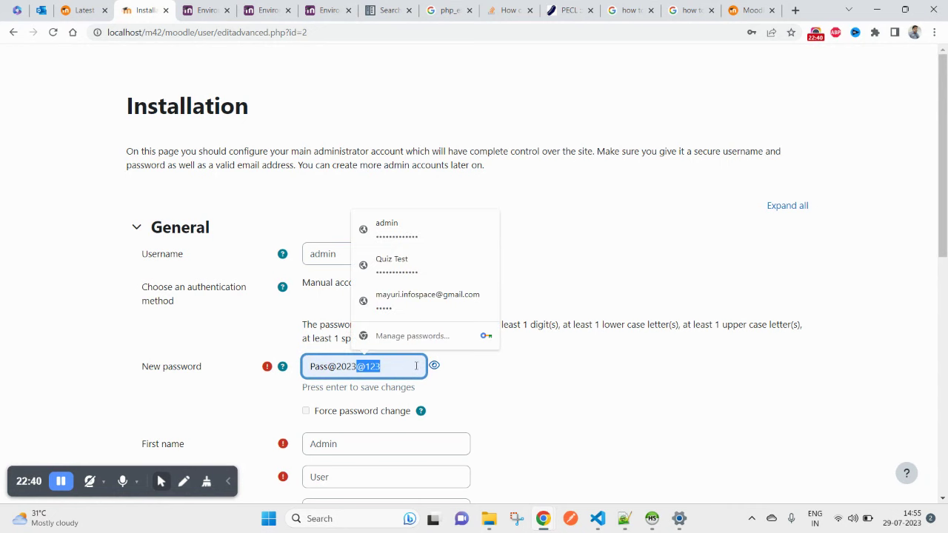
key(BackSpace)
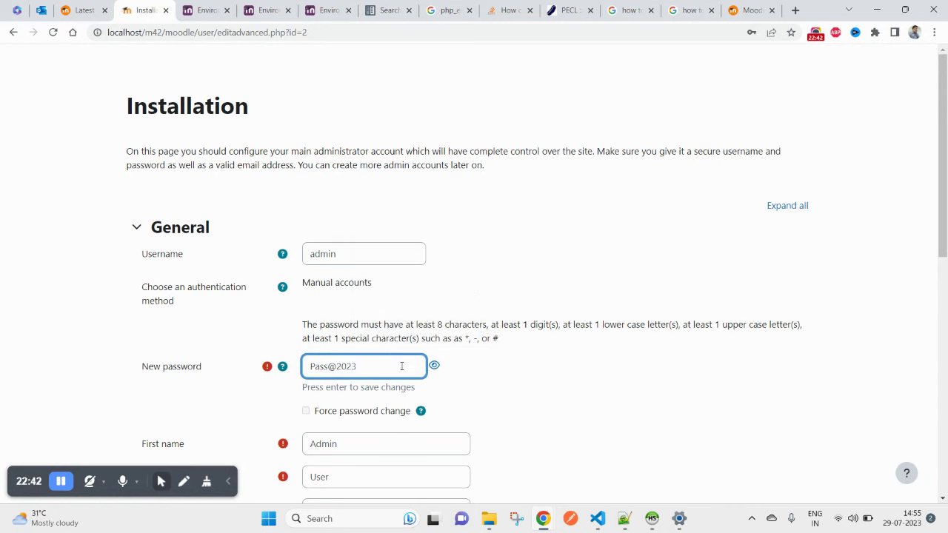
Step: Fill in the admin's e-mail address from autofill
scroll(376, 275, down, 2)
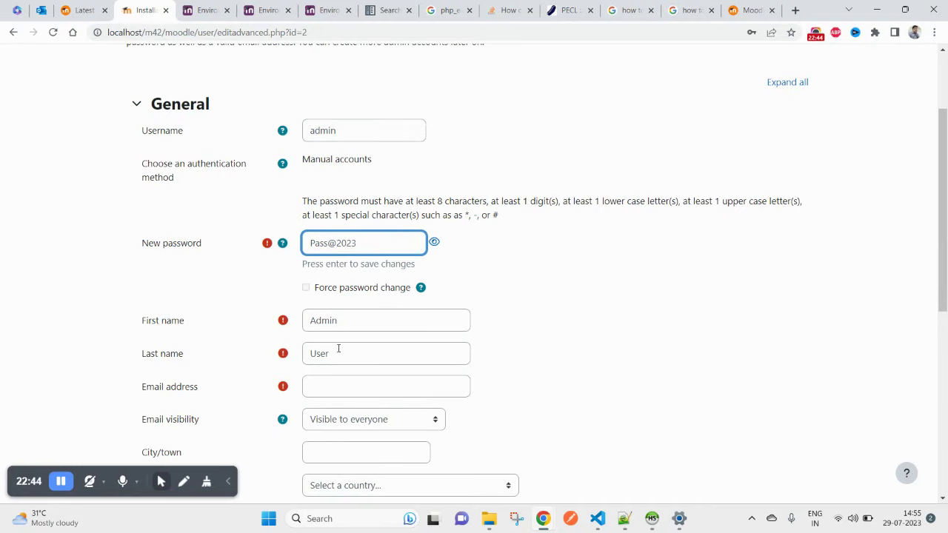
click(319, 393)
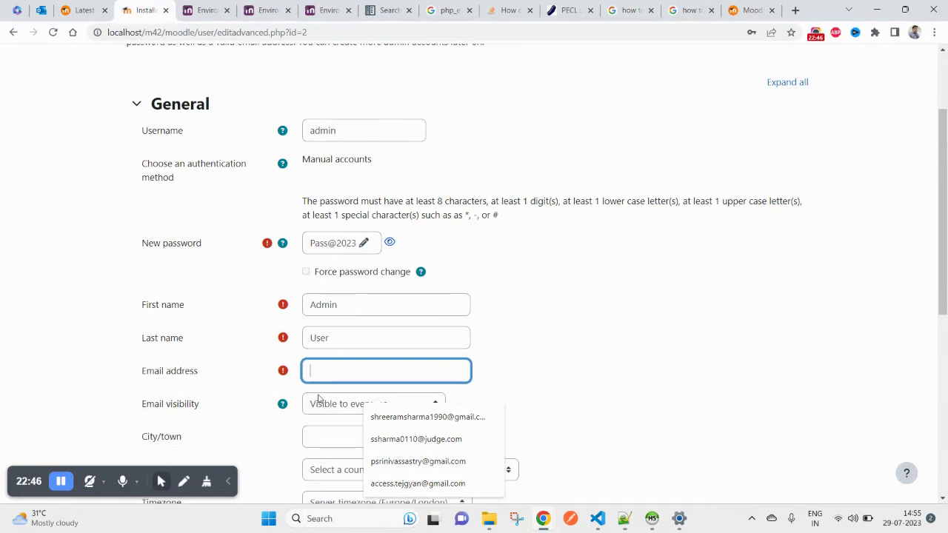
click(385, 417)
Step: Set the country to India
scroll(518, 384, down, 2)
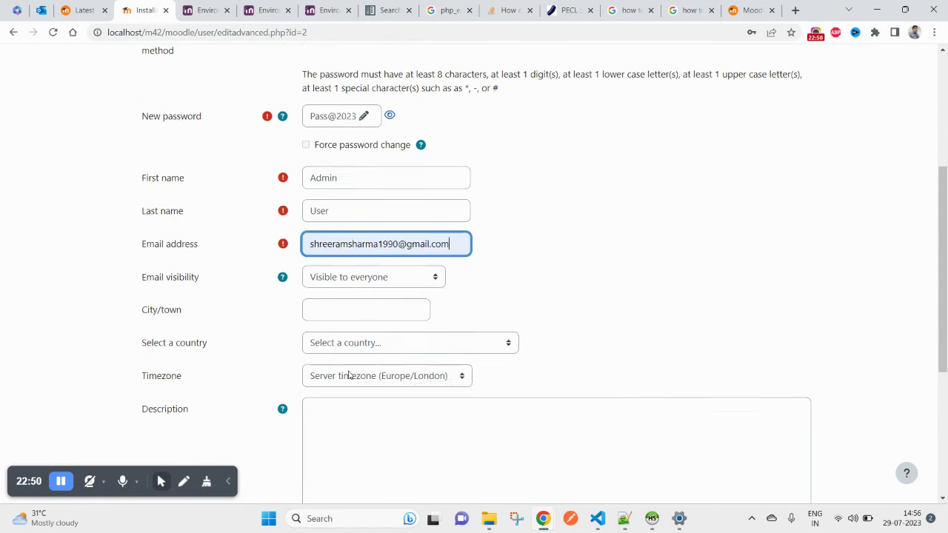
scroll(349, 374, down, 4)
scroll(368, 243, up, 1)
click(363, 131)
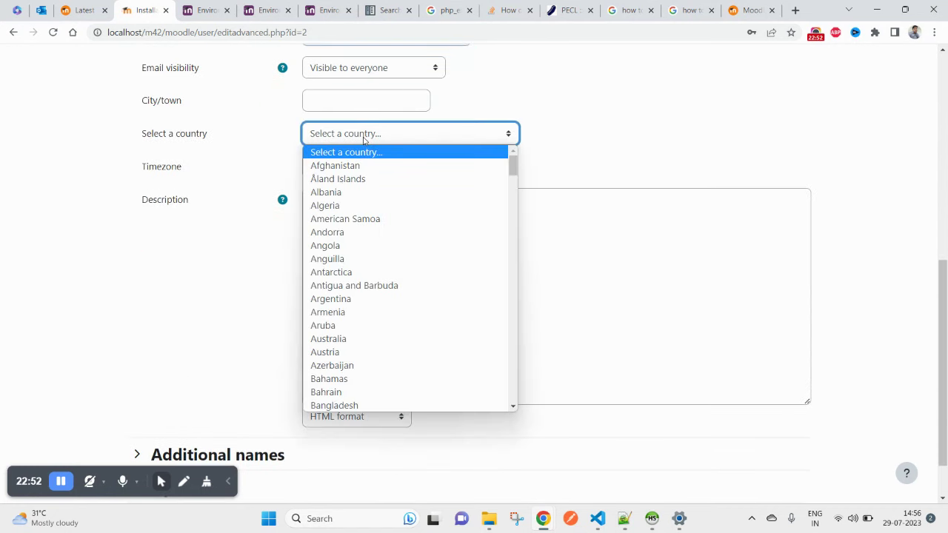
text(in)
key(Return)
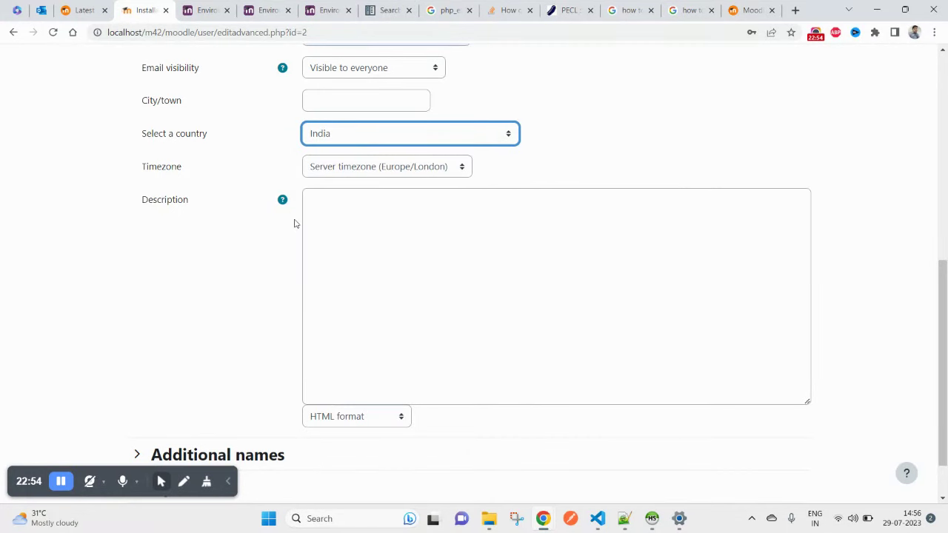
Step: Set the timezone to Asia/Kolkata
click(348, 178)
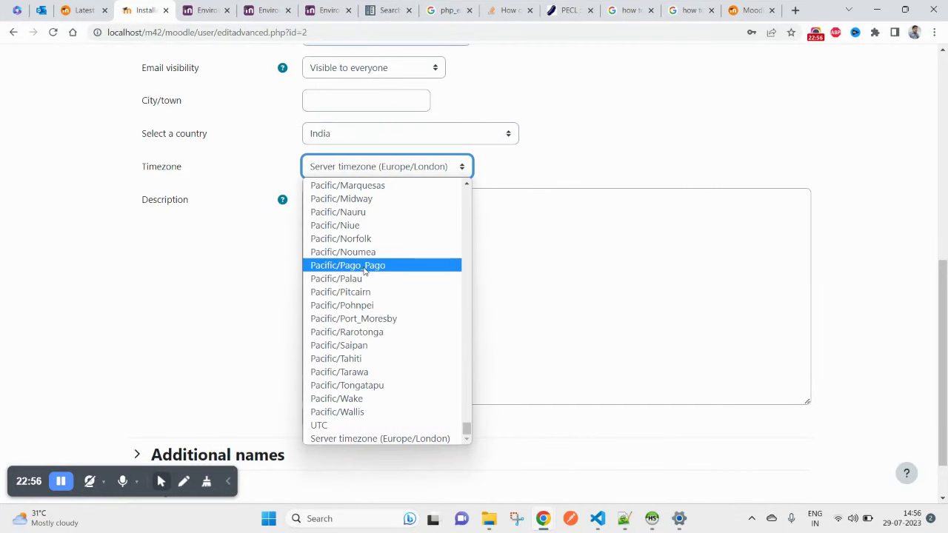
key(Home)
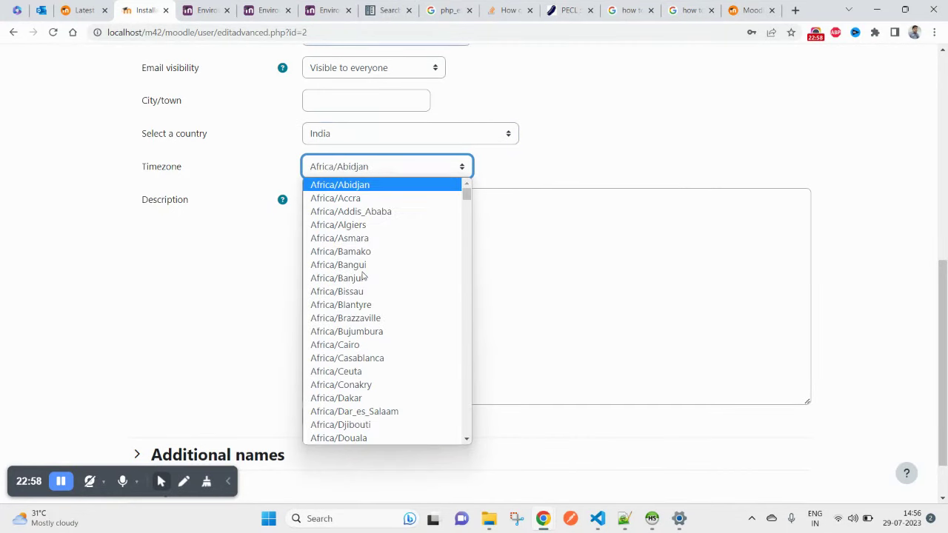
key(a)
key(s)
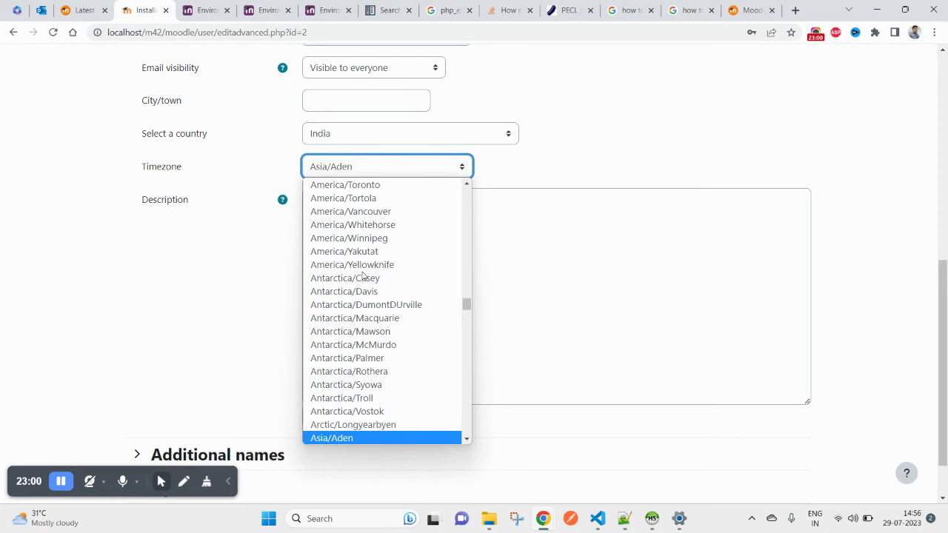
scroll(355, 337, down, 5)
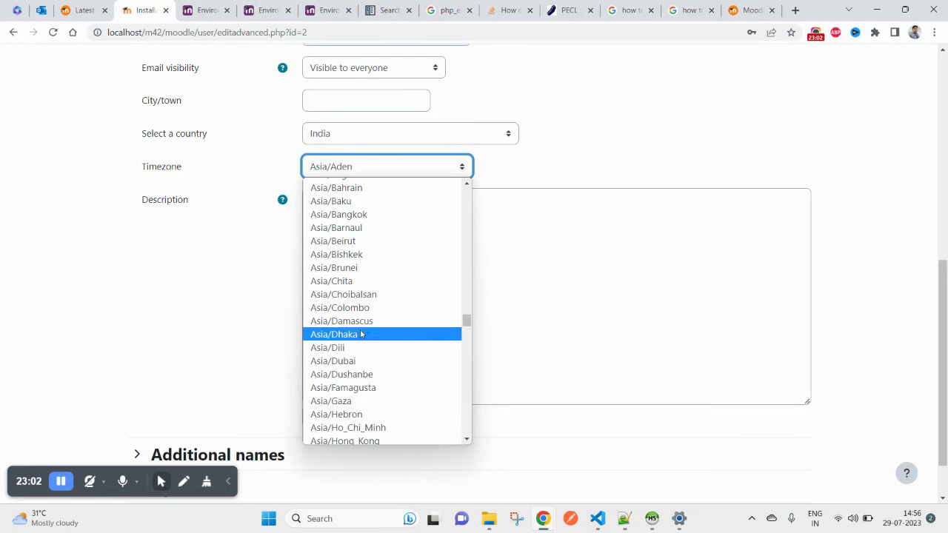
scroll(377, 332, down, 2)
scroll(382, 341, down, 3)
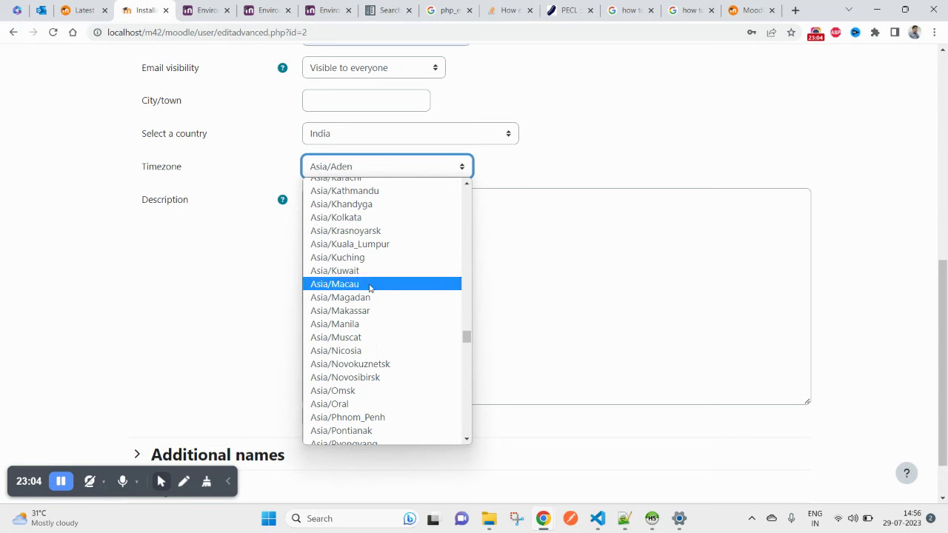
click(362, 219)
Step: Keep the description format as HTML and save the admin profile with Update profile
scroll(373, 385, down, 1)
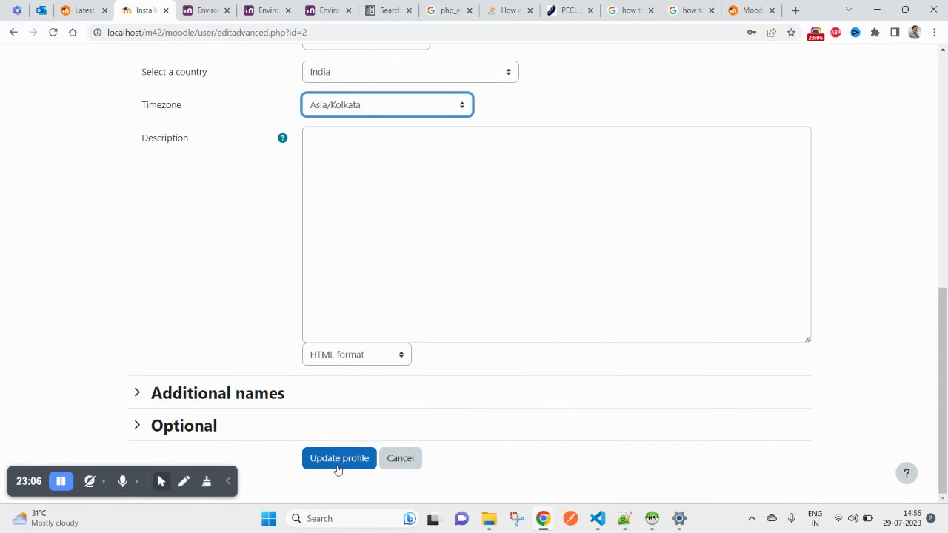
click(374, 360)
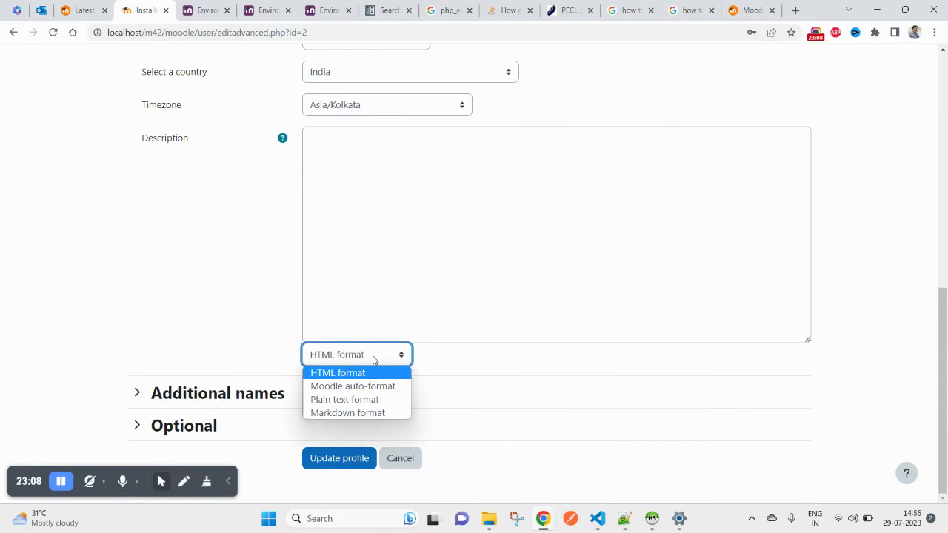
click(374, 360)
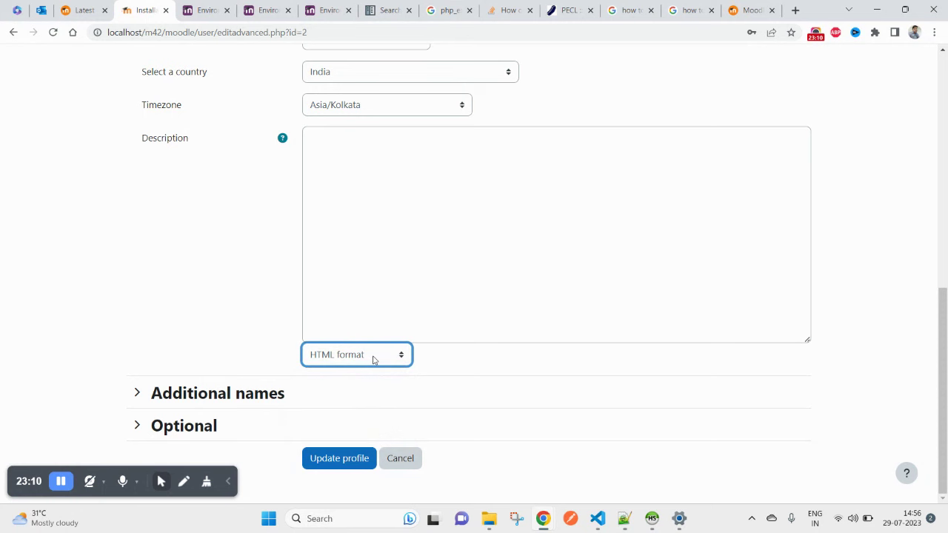
click(374, 360)
click(341, 458)
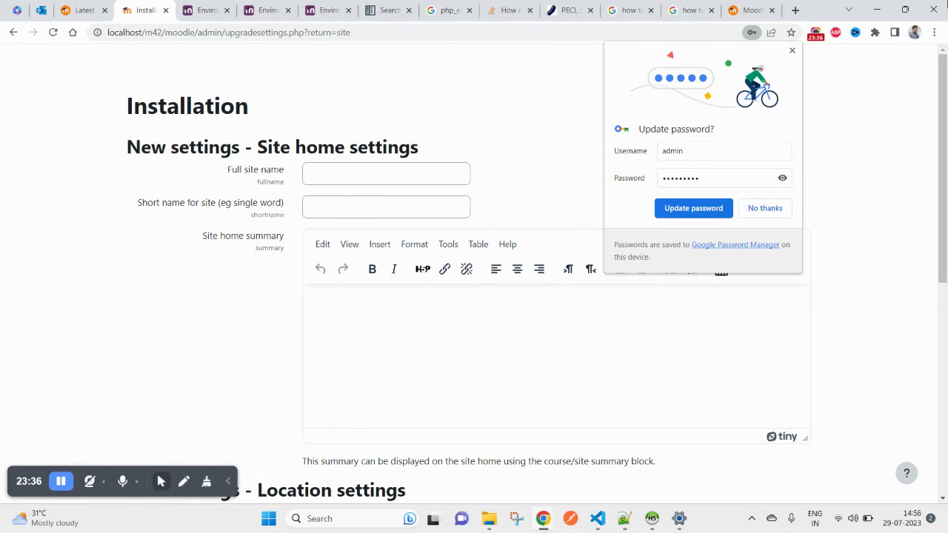
Step: Enter 'Moodle 4.2' as the full site name and copy it
drag(135, 143, 221, 152)
click(368, 178)
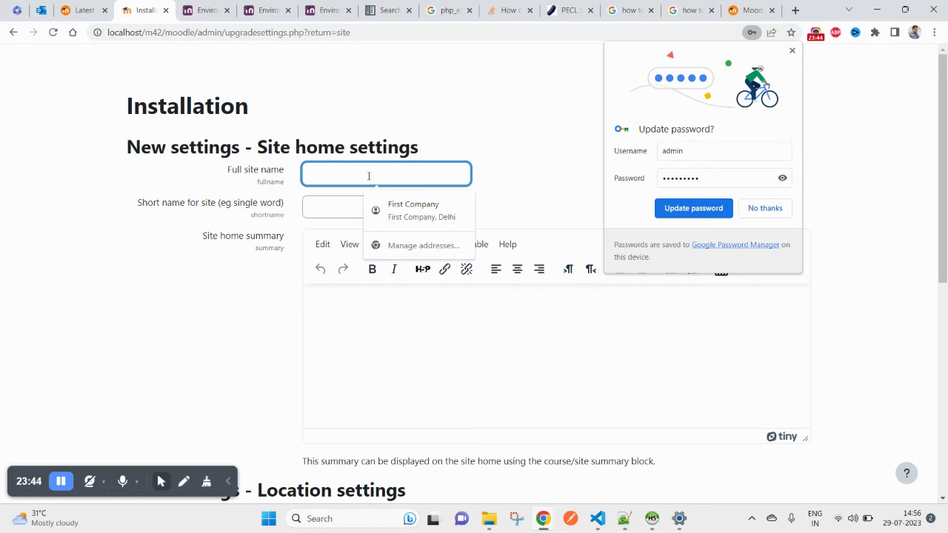
text(Mo)
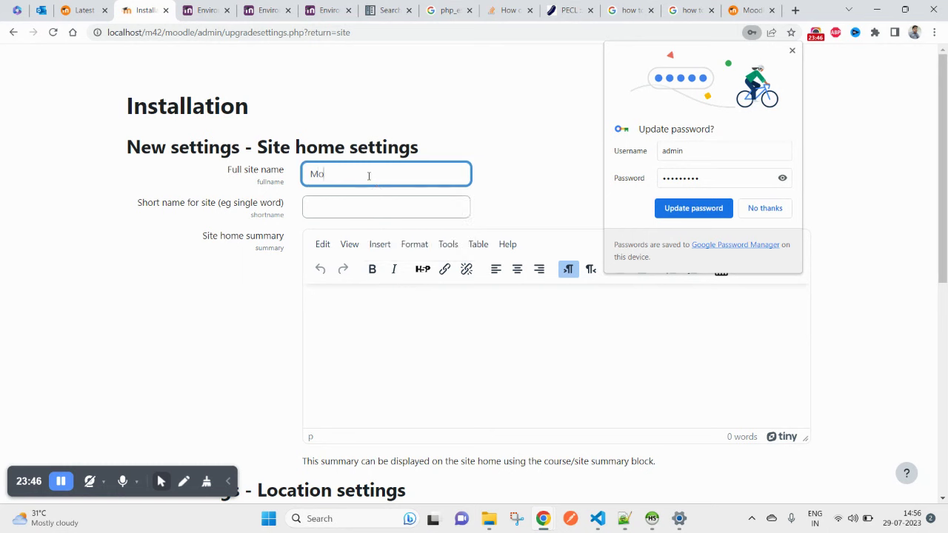
text(odle 4)
text(.2)
triple_click(323, 176)
right_click(320, 179)
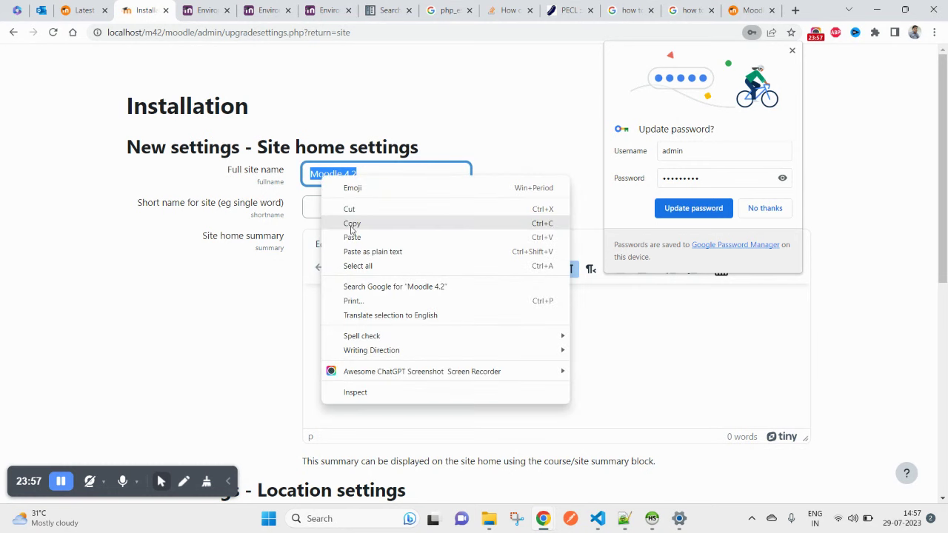
click(349, 221)
Step: Paste 'Moodle 4.2' into the short name and repeatedly into the site home summary
click(348, 208)
right_click(348, 207)
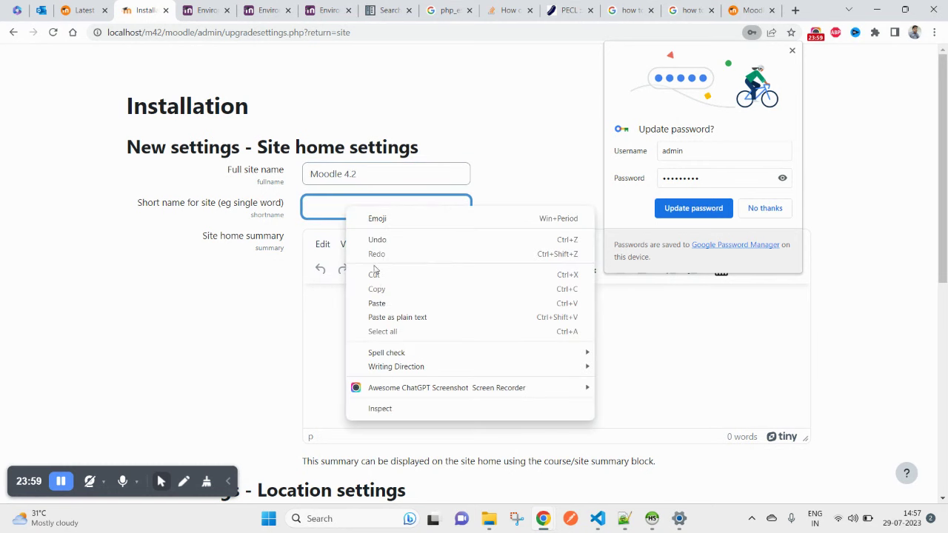
click(378, 304)
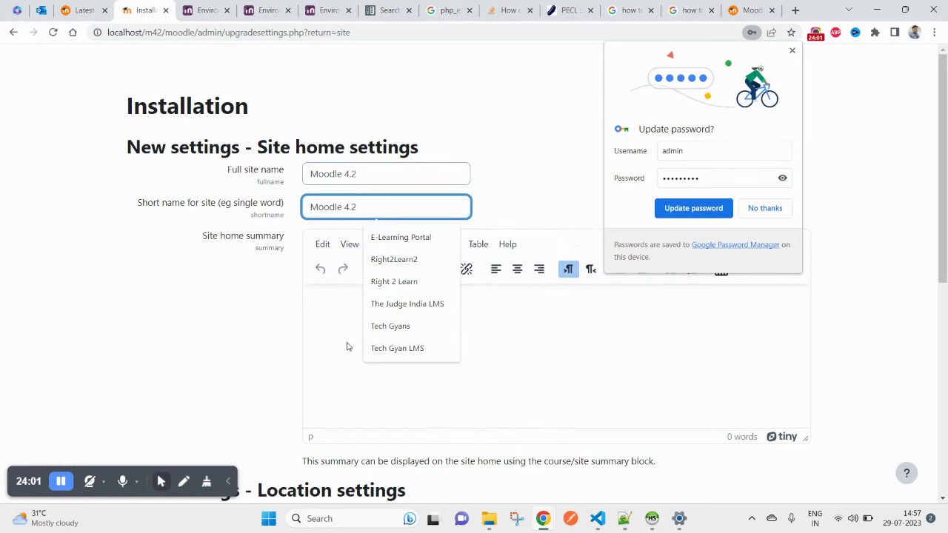
click(344, 339)
key(ctrl+v)
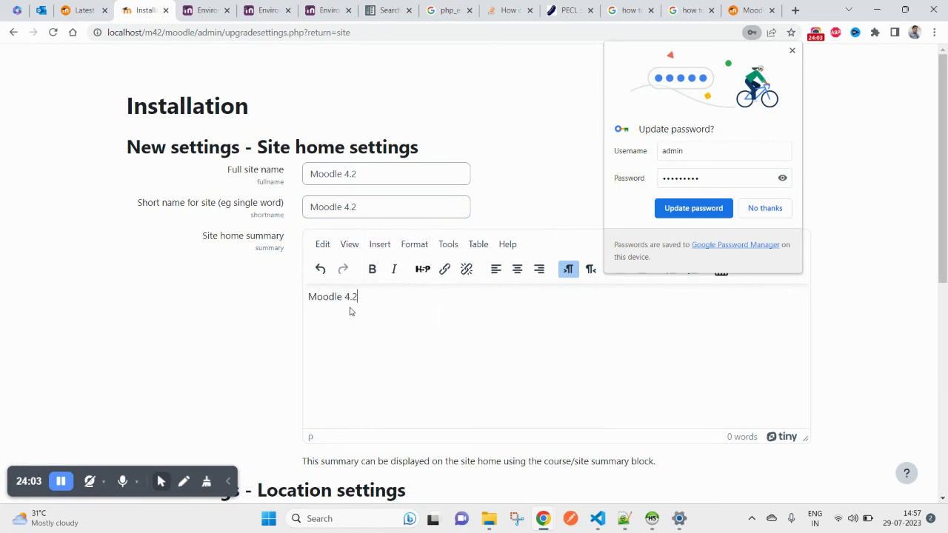
key(ctrl+v)
key(ctrl+v)
scroll(351, 312, down, 3)
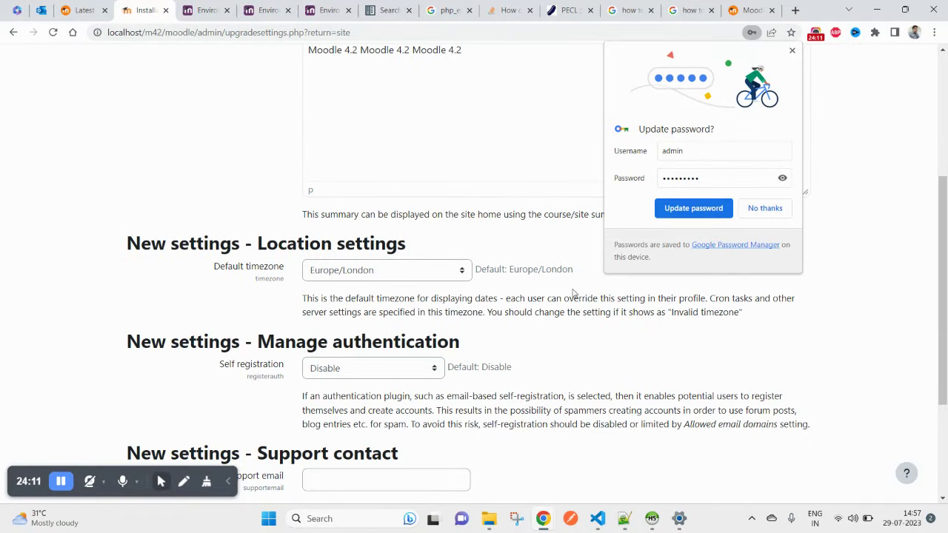
Step: Update the browser's saved password and fill the support e-mail with the admin's address
click(670, 211)
scroll(363, 348, down, 2)
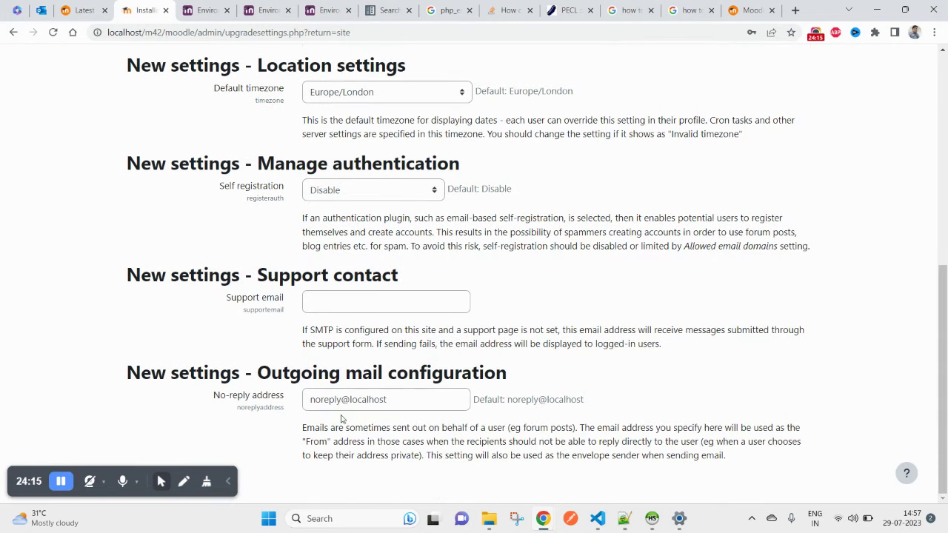
click(314, 302)
click(386, 335)
Step: Replace the no-reply address with a copy of the support e-mail address
double_click(372, 399)
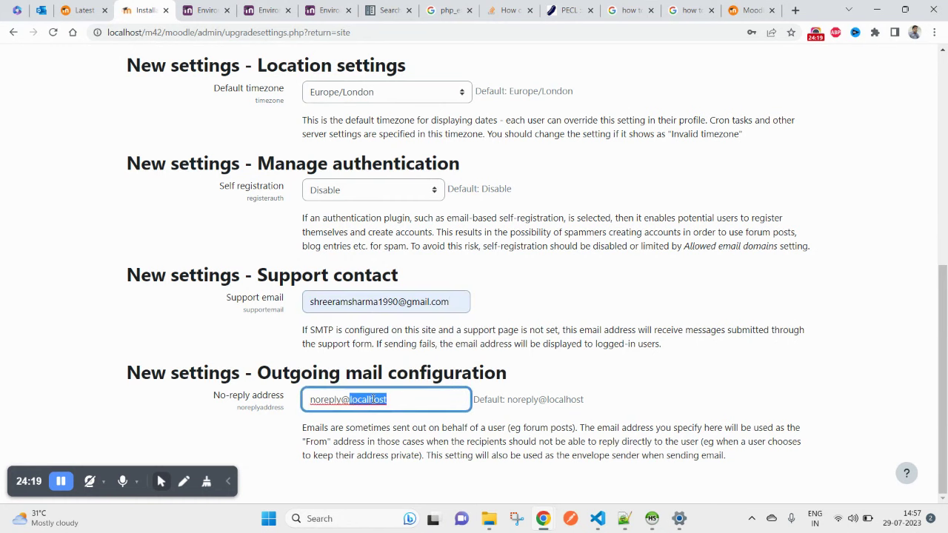
triple_click(373, 399)
right_click(373, 399)
click(406, 298)
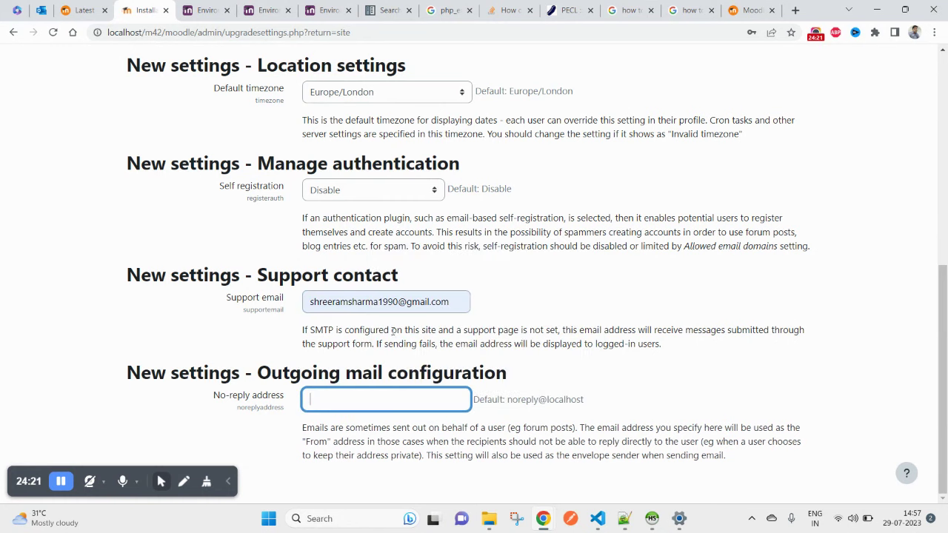
click(358, 401)
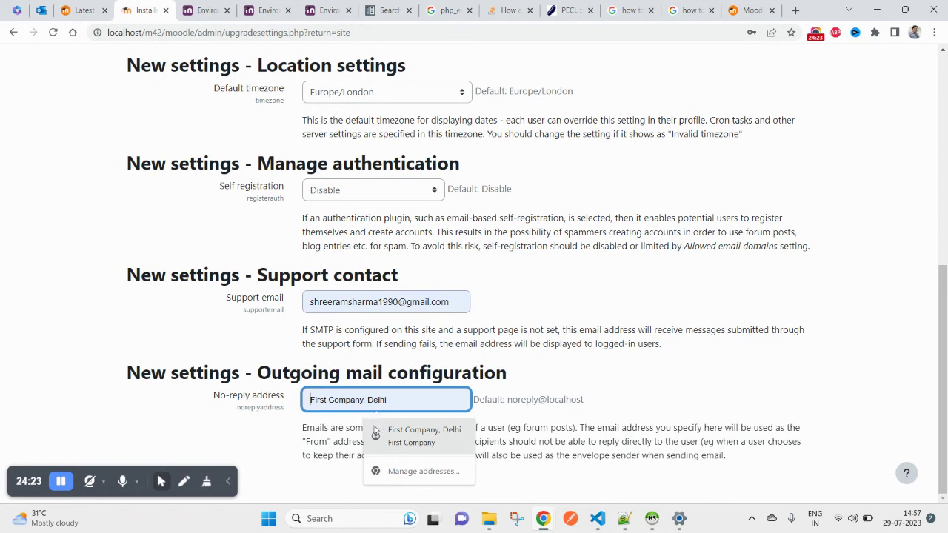
triple_click(351, 300)
right_click(351, 298)
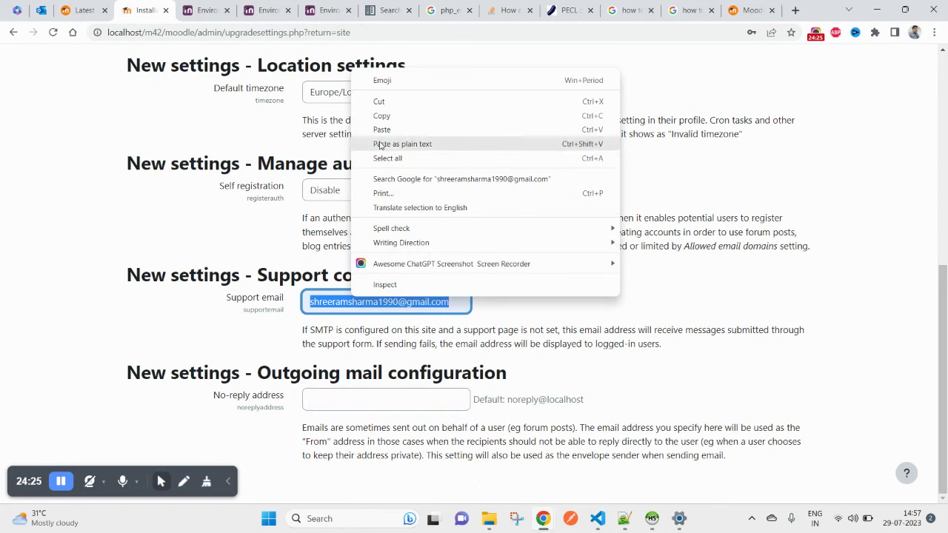
click(389, 117)
click(370, 398)
right_click(369, 400)
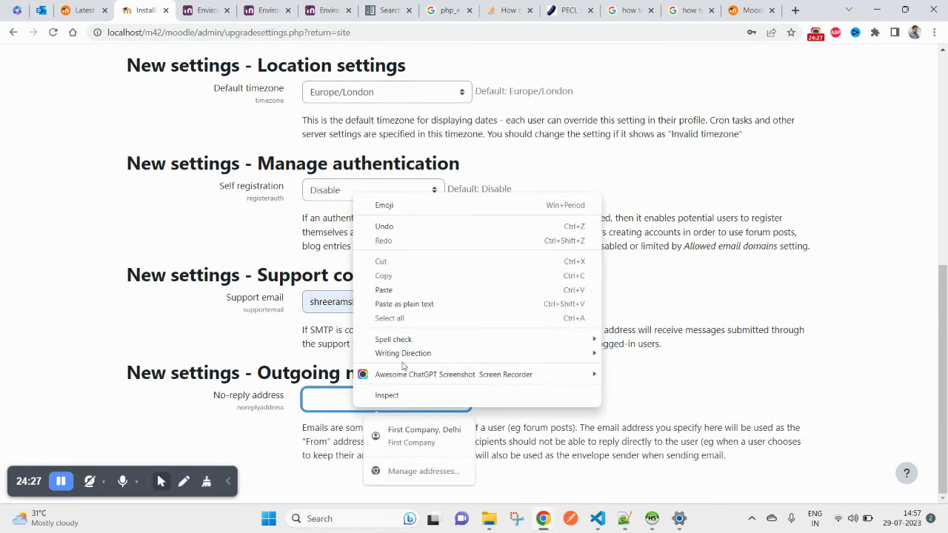
click(392, 290)
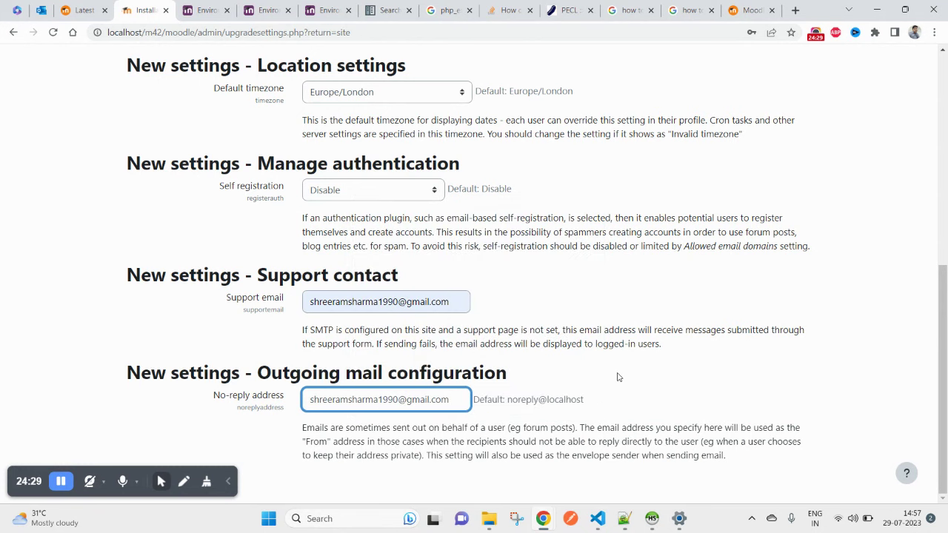
Step: Zoom the page out and save the site settings
key(ctrl+minus)
key(ctrl+minus)
key(ctrl+minus)
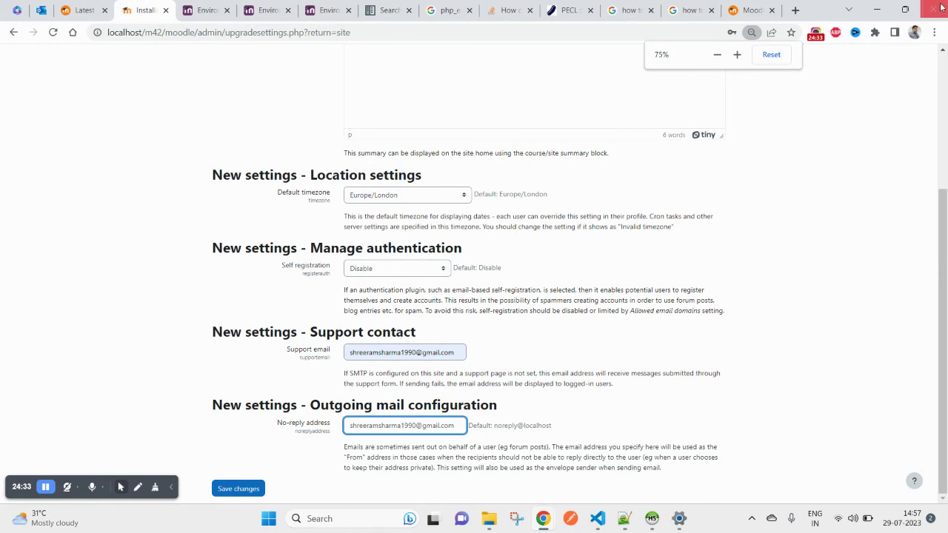
scroll(209, 468, up, 3)
scroll(210, 468, down, 3)
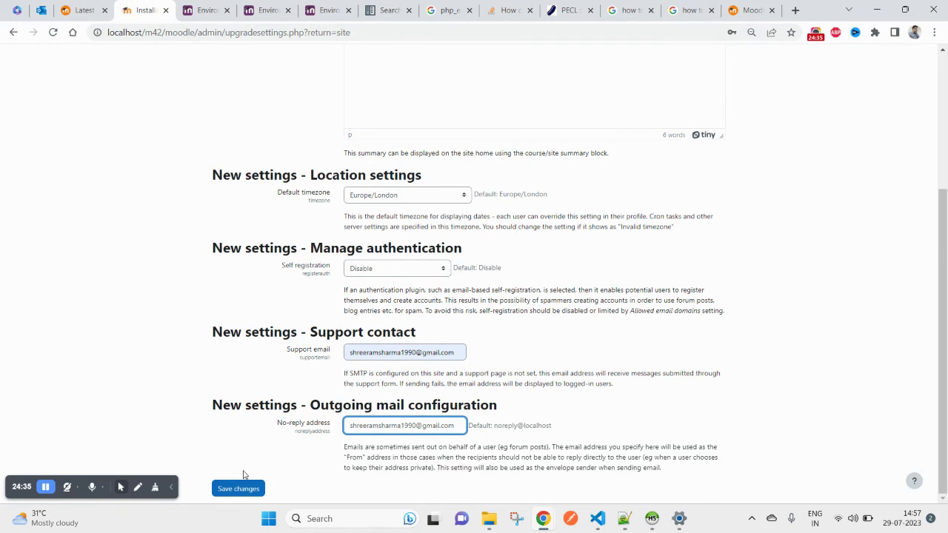
click(244, 491)
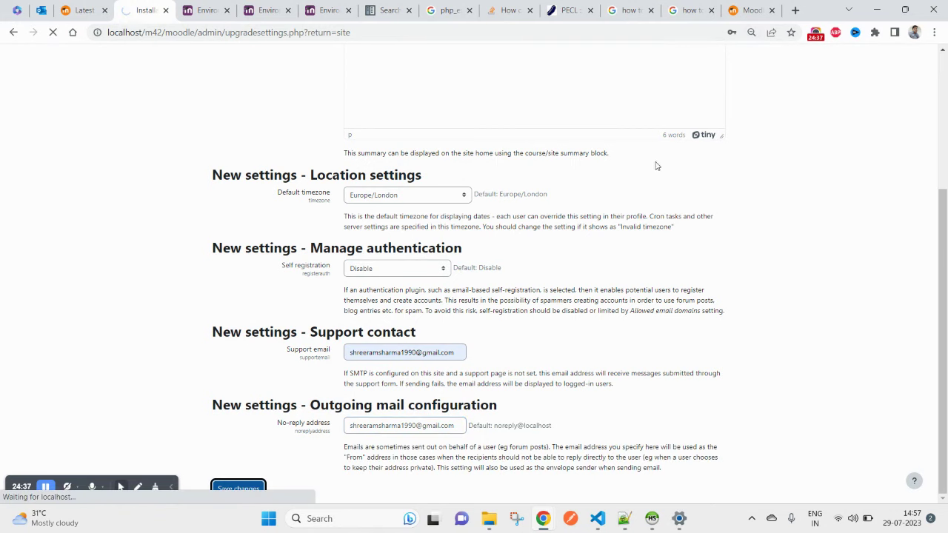
click(751, 32)
Step: Reset the page zoom to 100% and dismiss the Dashboard's 'Expand to explore' tour popup
click(767, 59)
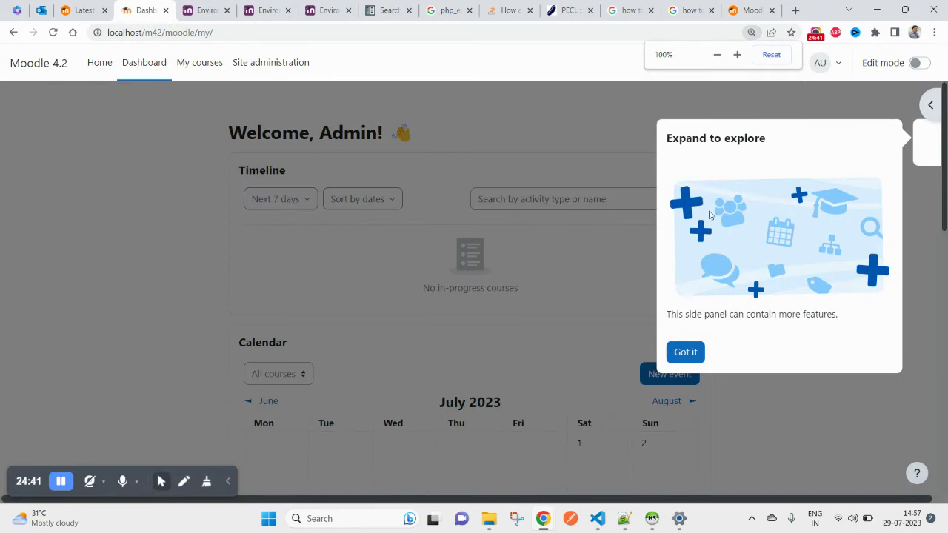
click(696, 352)
scroll(292, 282, down, 3)
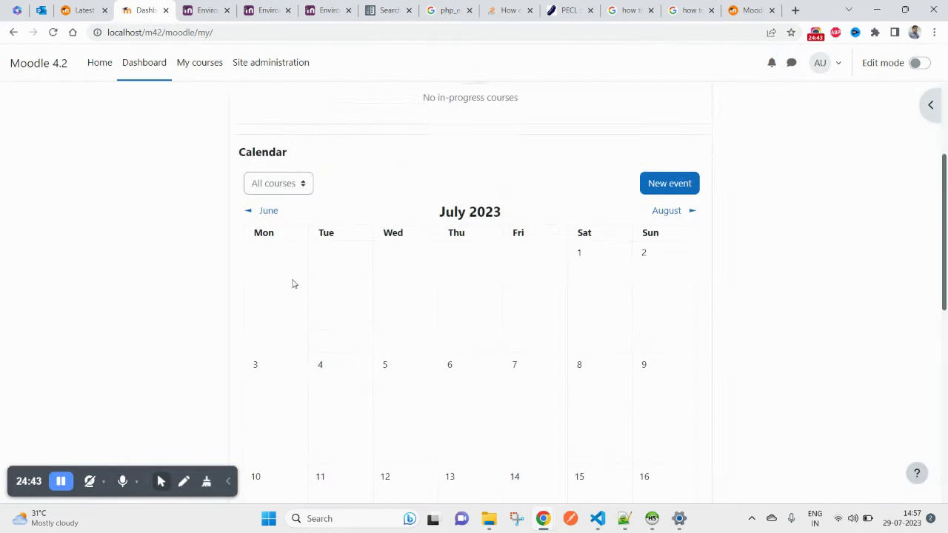
scroll(185, 158, up, 3)
click(66, 66)
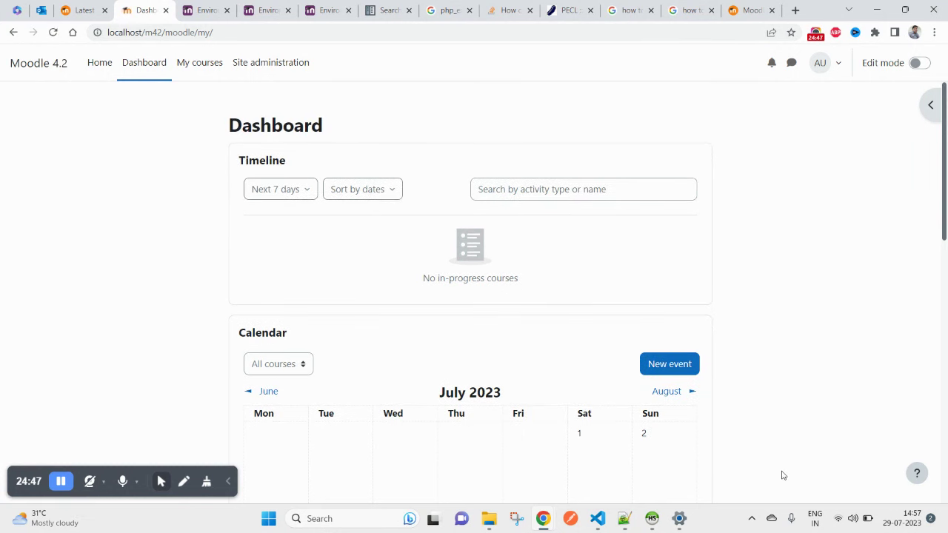
click(597, 520)
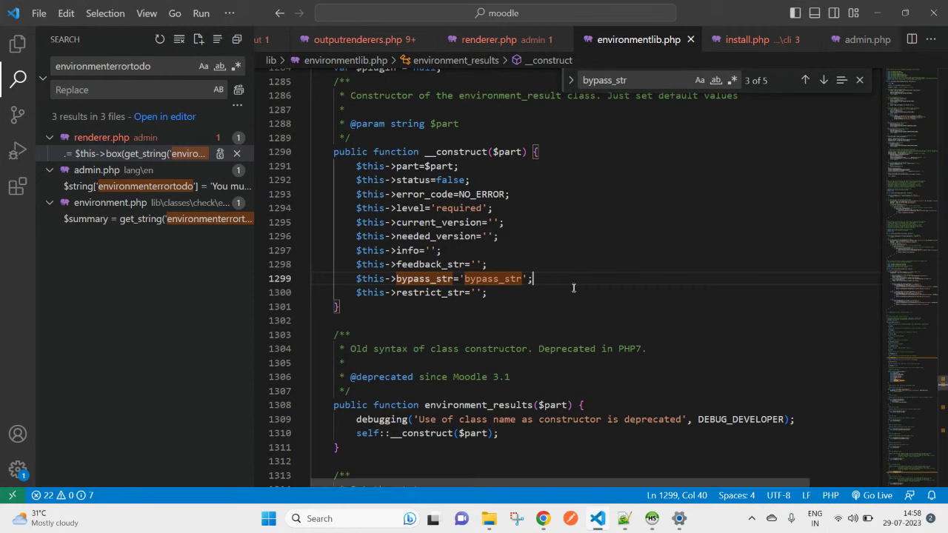
Step: Delete 'bypass_str' from the default on line 1299, leaving an empty string, and save environmentlib.php
key(Left)
key(Left)
key(ctrl+BackSpace)
key(ctrl+s)
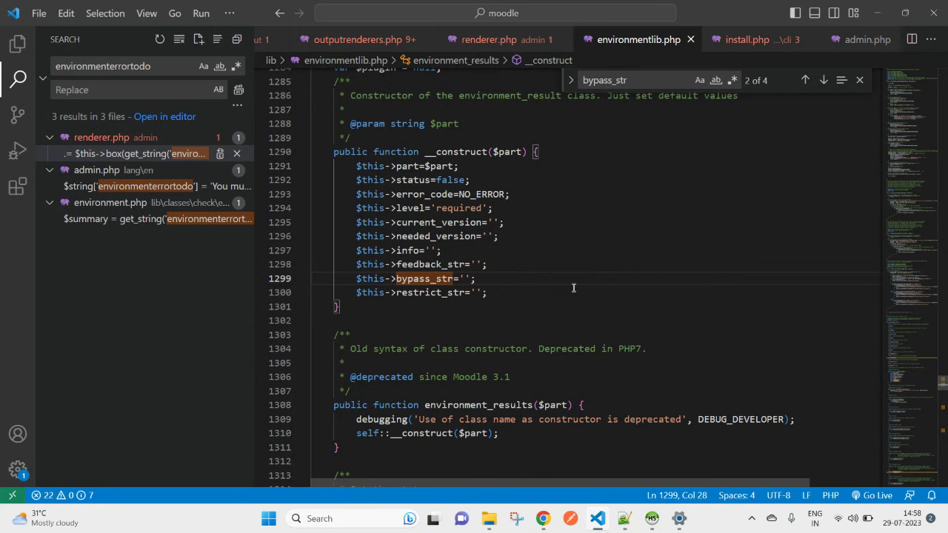
Step: Reload the Dashboard, log out from the admin user menu, and log back in as admin
click(876, 13)
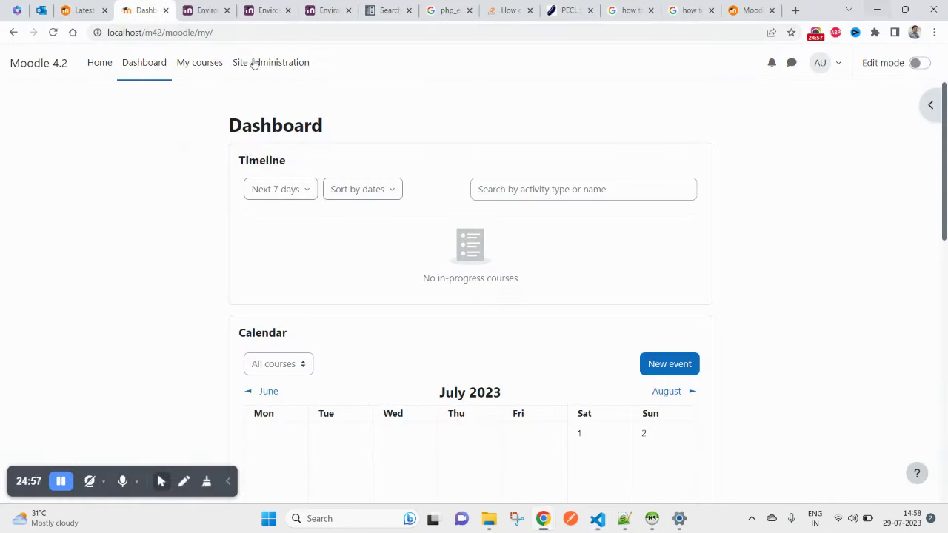
right_click(232, 127)
click(261, 168)
click(839, 65)
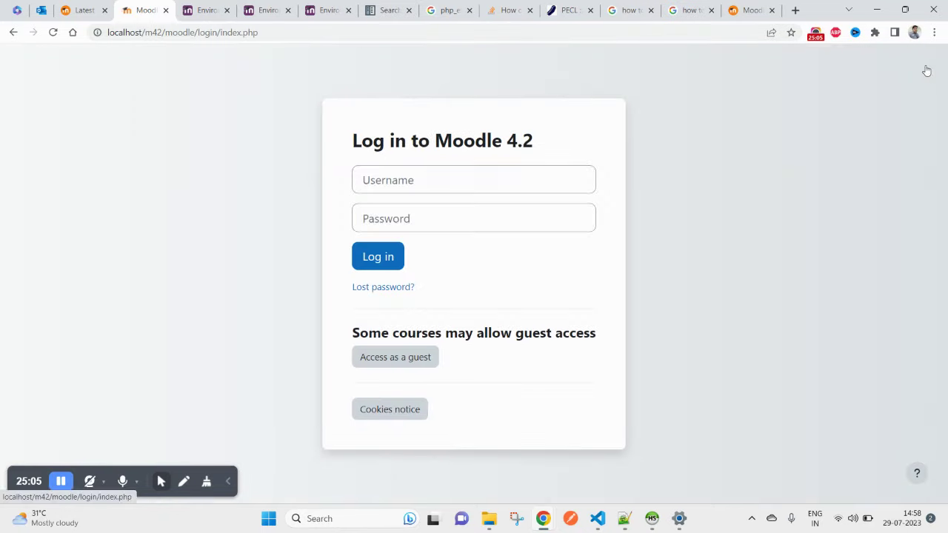
click(380, 259)
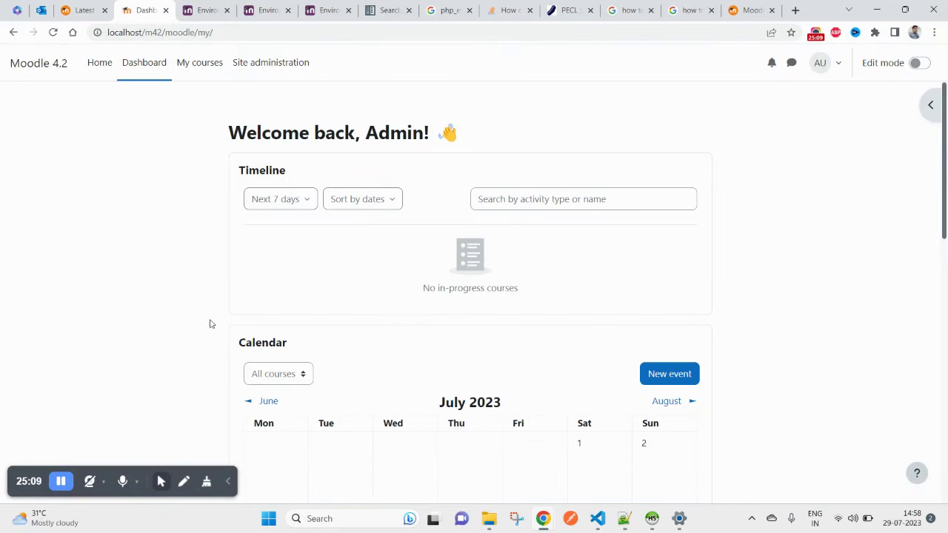
scroll(370, 345, down, 8)
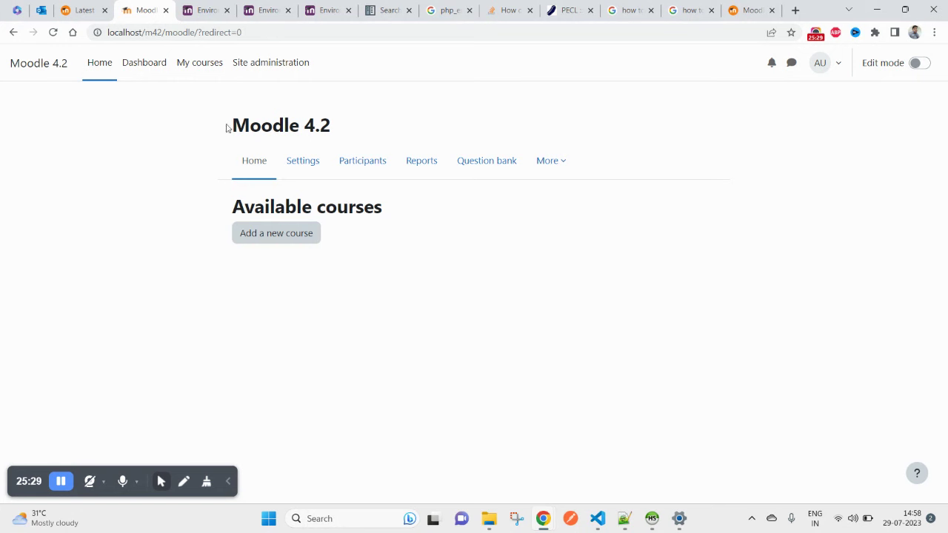
Step: Change '?redirect=0' in the URL to 'admin' and open Environment under Server
click(199, 32)
drag(199, 33, 337, 38)
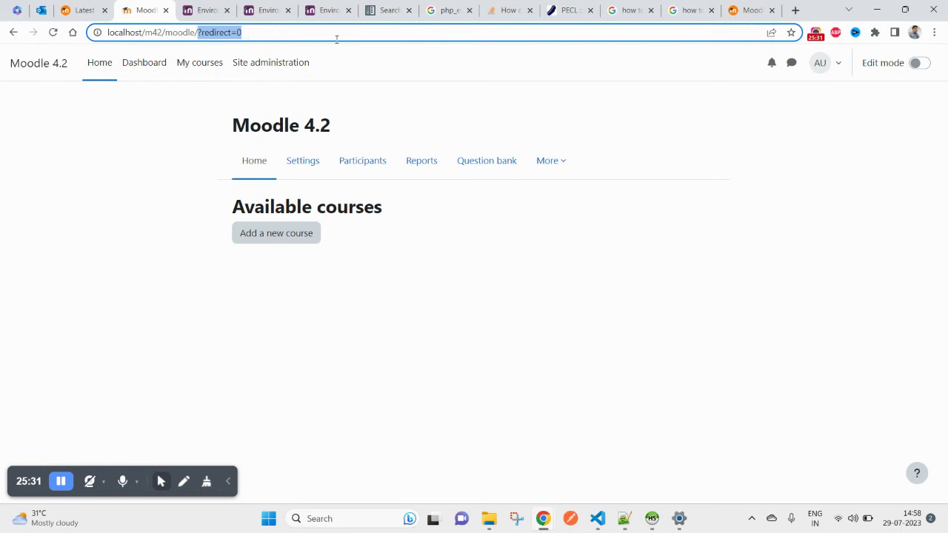
text(ad)
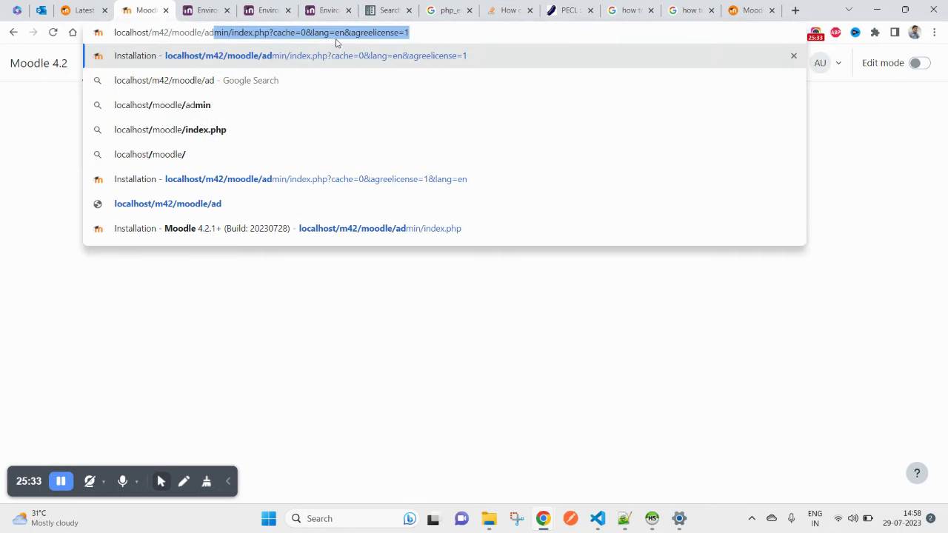
text(min/search.php#linkserver)
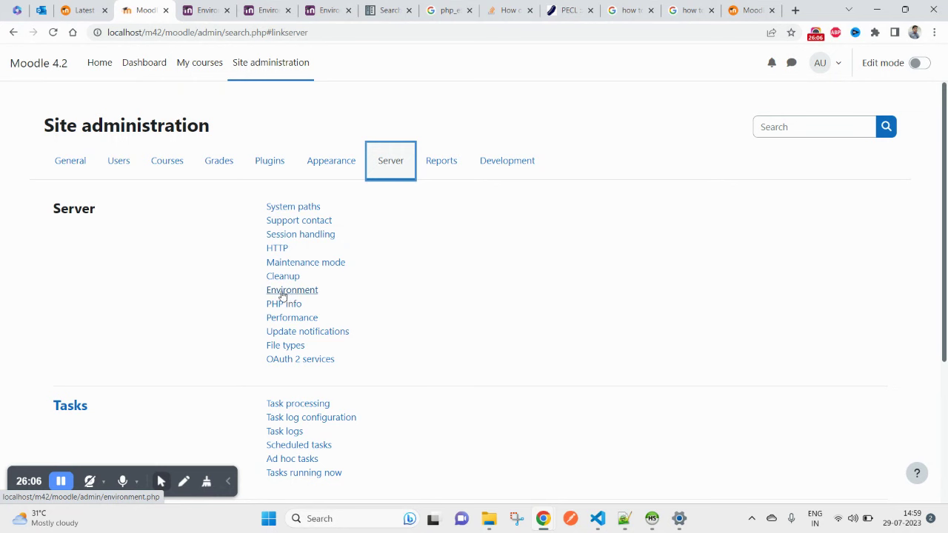
mouse_move(265, 293)
mouse_down()
mouse_move(343, 299)
mouse_move(247, 294)
mouse_move(264, 299)
mouse_up()
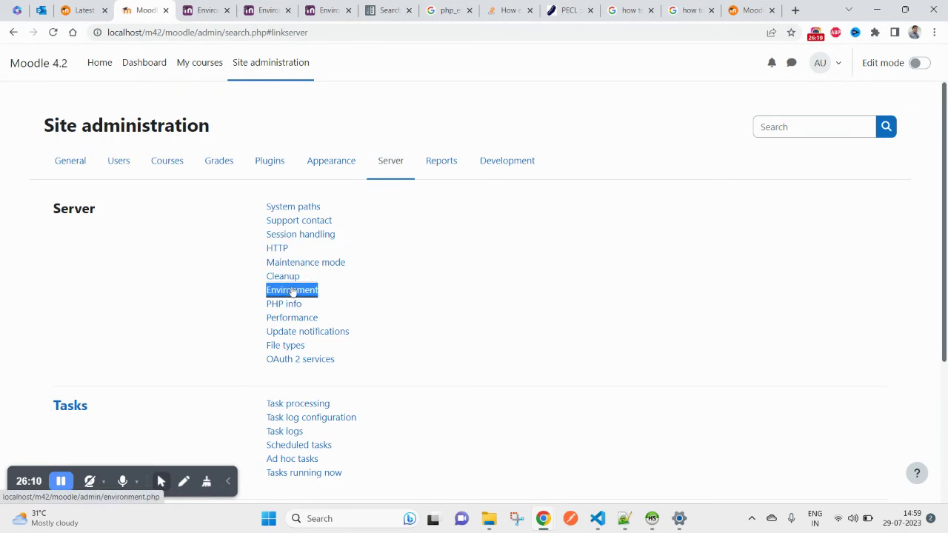
click(293, 291)
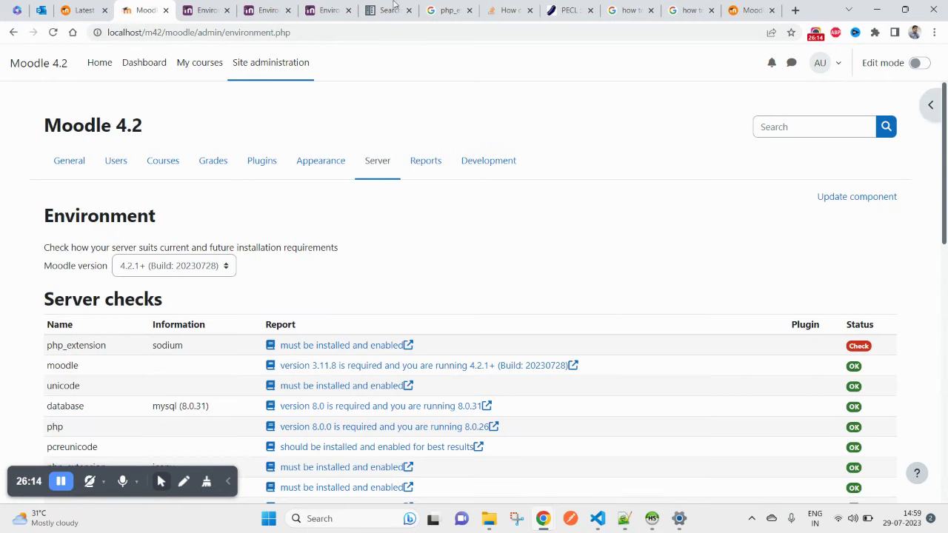
Step: Review the Environment checks, highlighting the sodium php_extension row flagged Check
scroll(485, 366, down, 10)
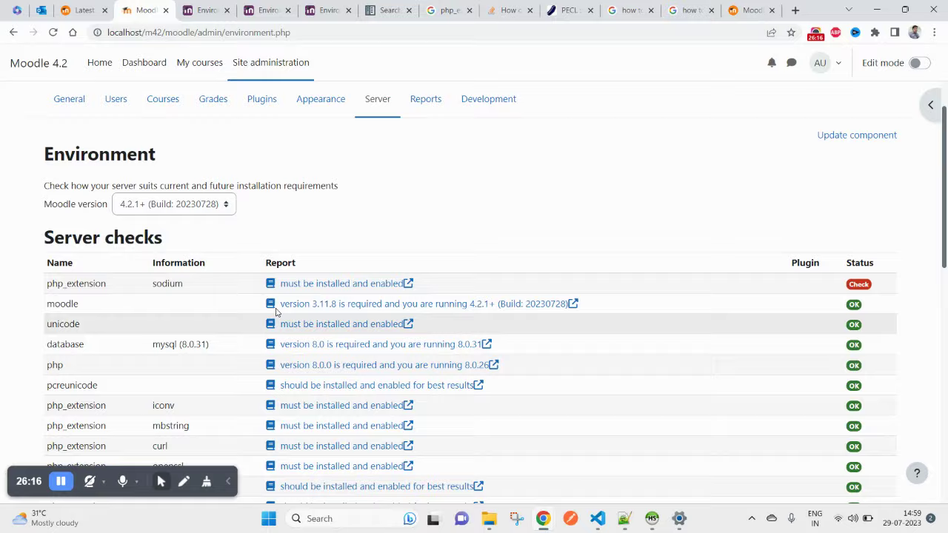
scroll(112, 410, up, 10)
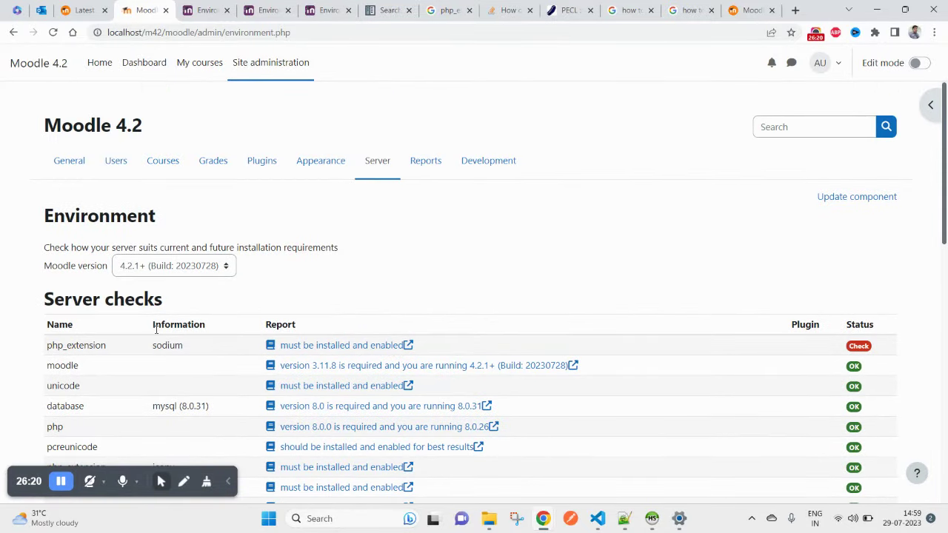
scroll(194, 324, down, 10)
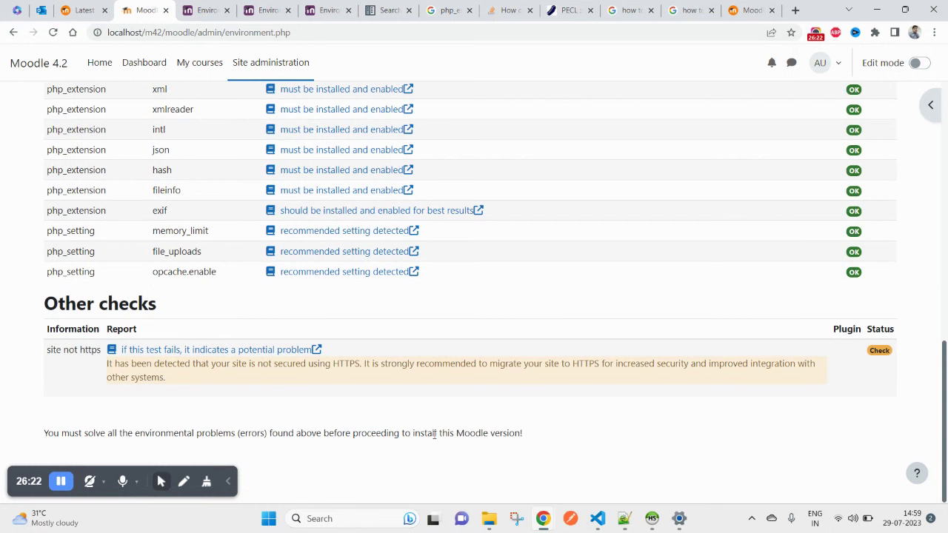
scroll(538, 455, up, 10)
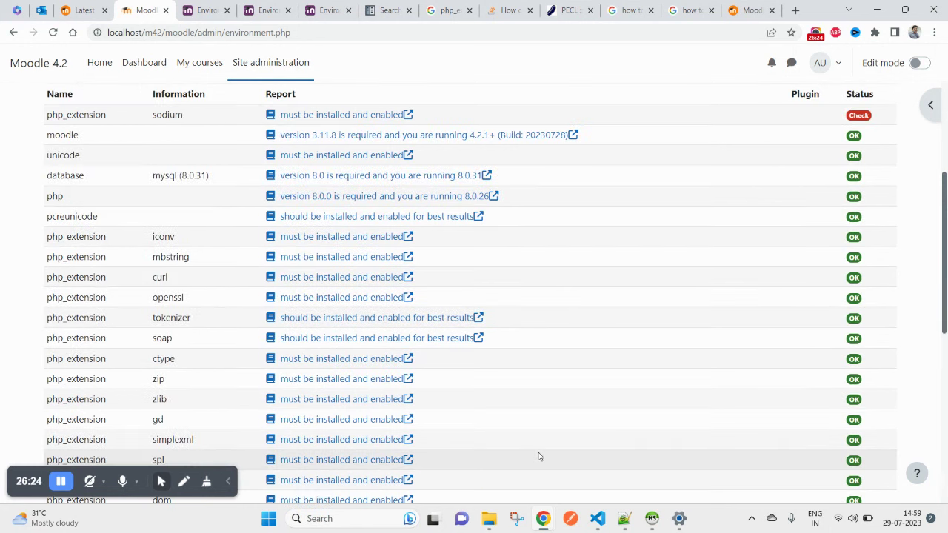
double_click(64, 178)
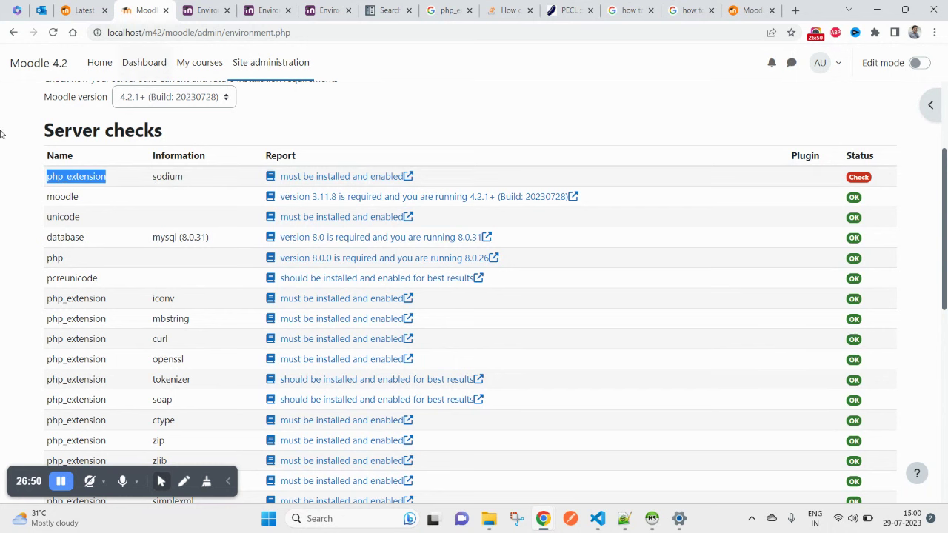
scroll(74, 259, up, 3)
click(54, 64)
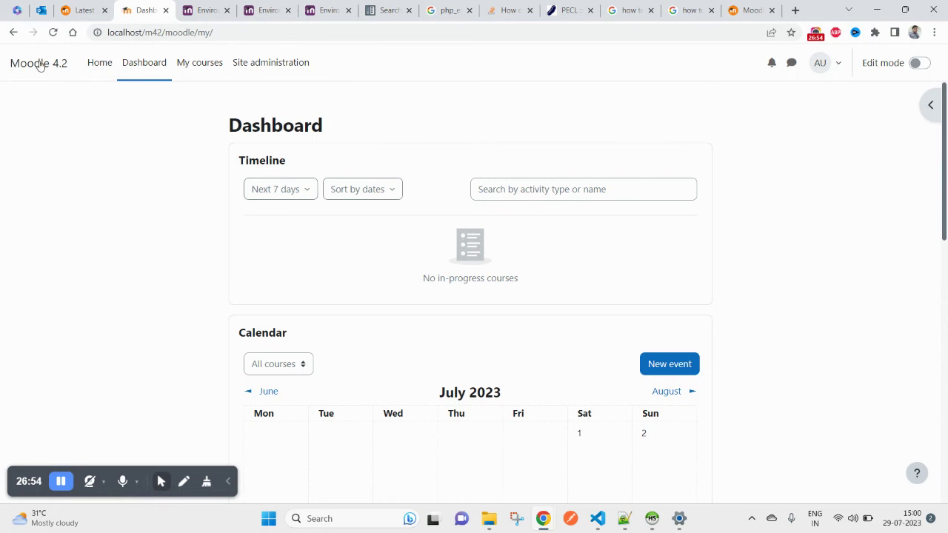
click(13, 33)
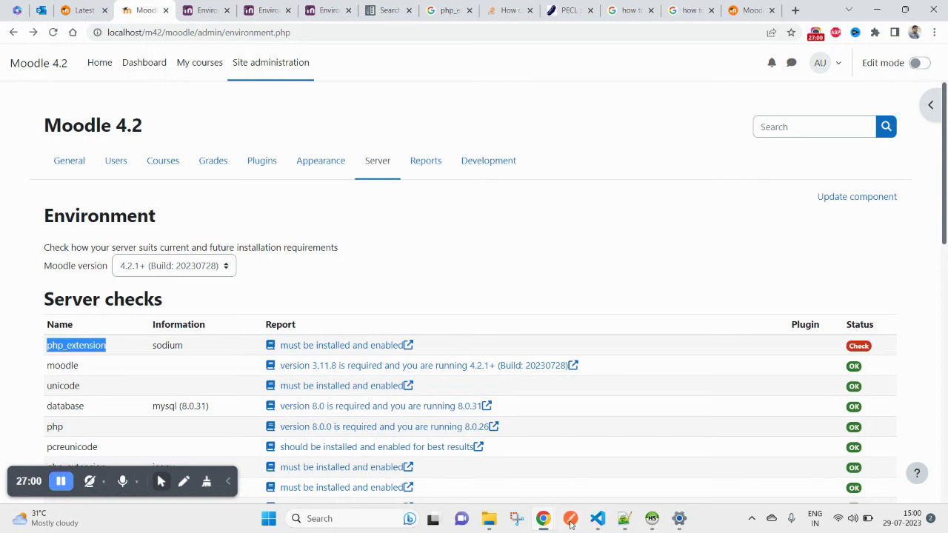
Step: Switch to VS Code and return to the Moodle Environment page
click(603, 524)
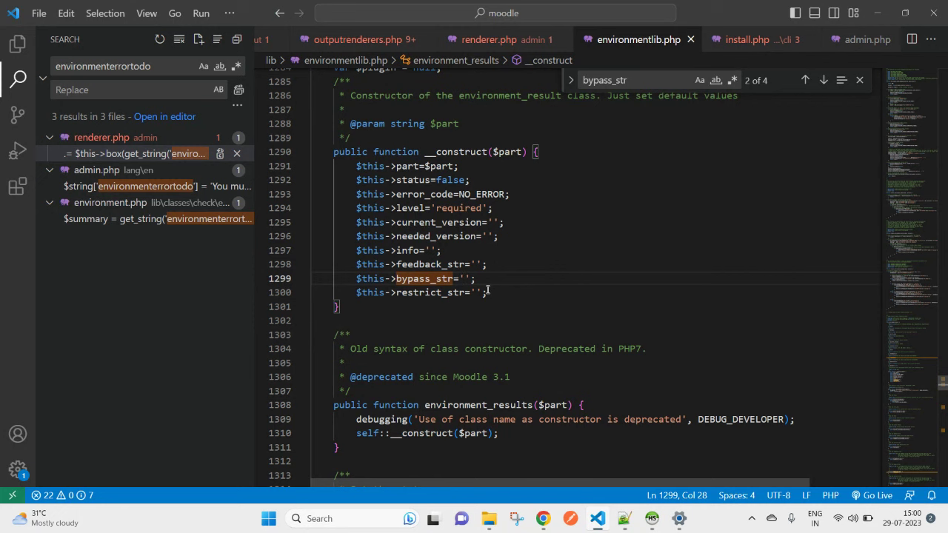
mouse_move(543, 517)
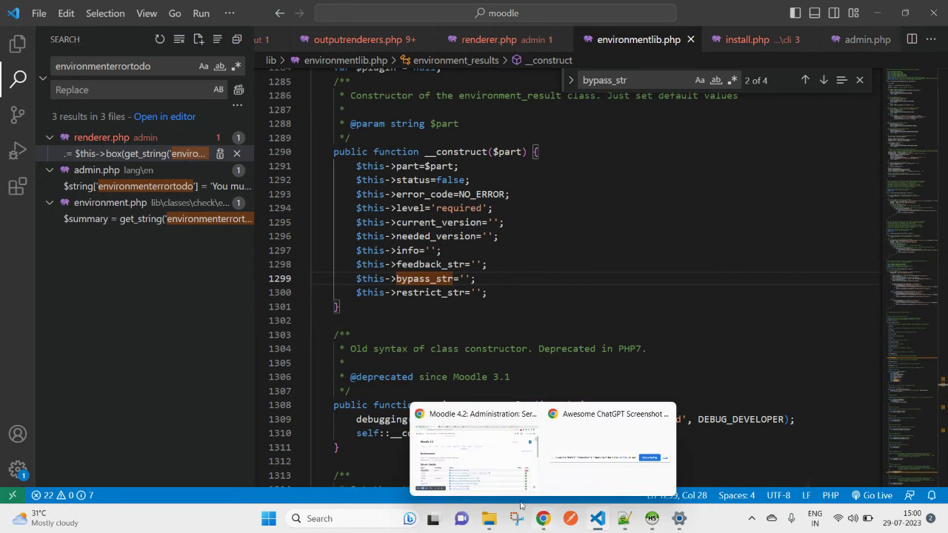
click(511, 452)
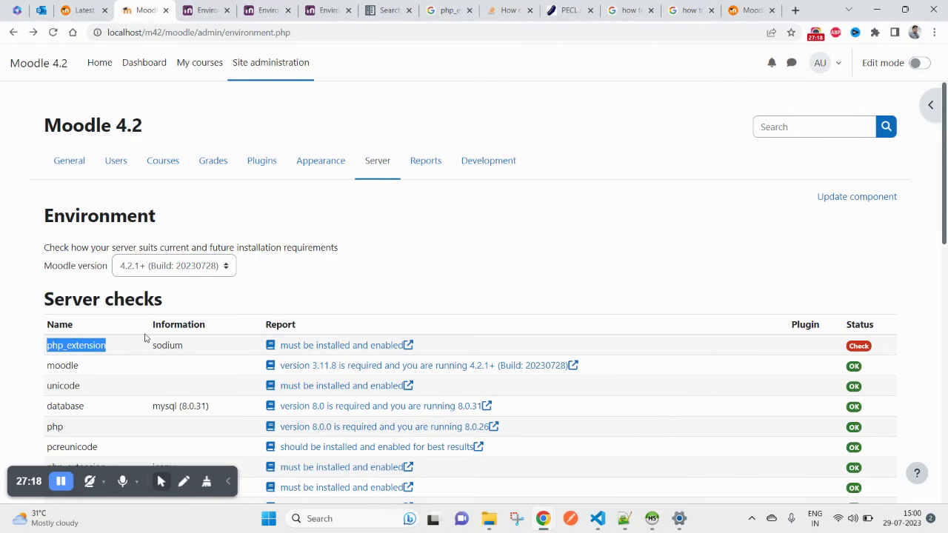